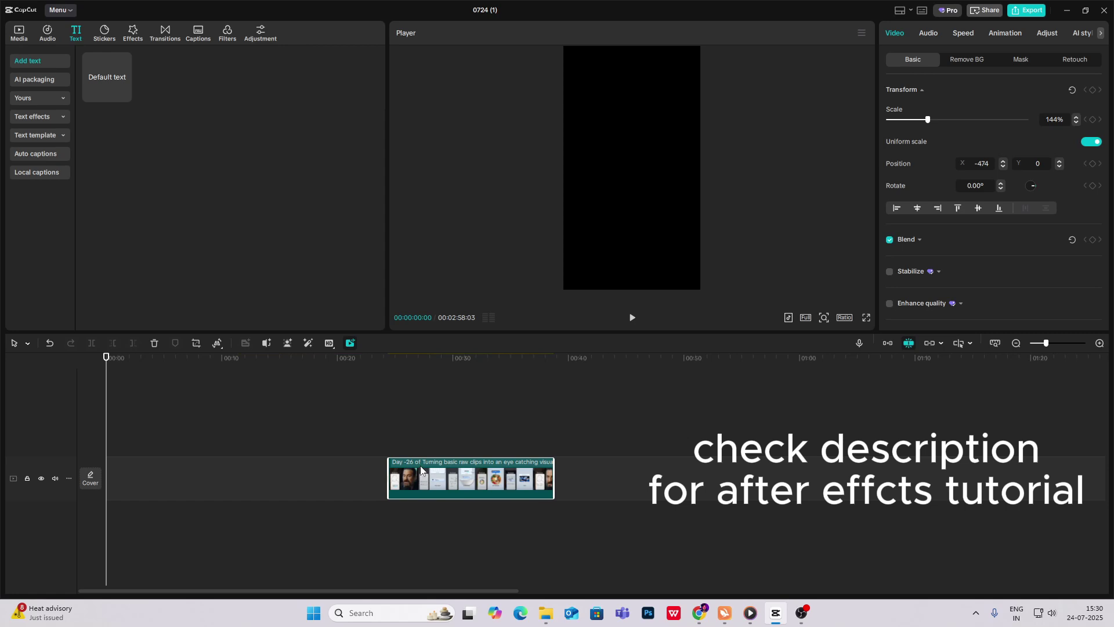
Step: Add a default text clip at the start of the timeline and replace its text with a solid square symbol (■)
mouse_move(428, 430)
left_mouse_down()
mouse_move(405, 430)
mouse_move(418, 428)
left_mouse_up()
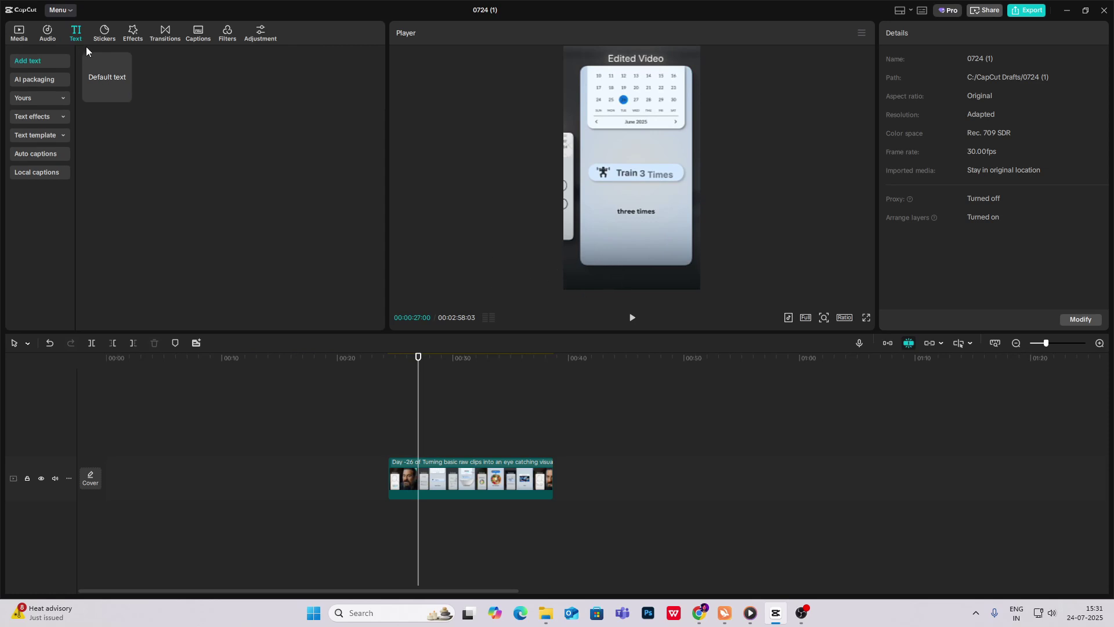
mouse_move(103, 76)
left_click_drag(102, 75, 121, 426)
left_click(114, 421)
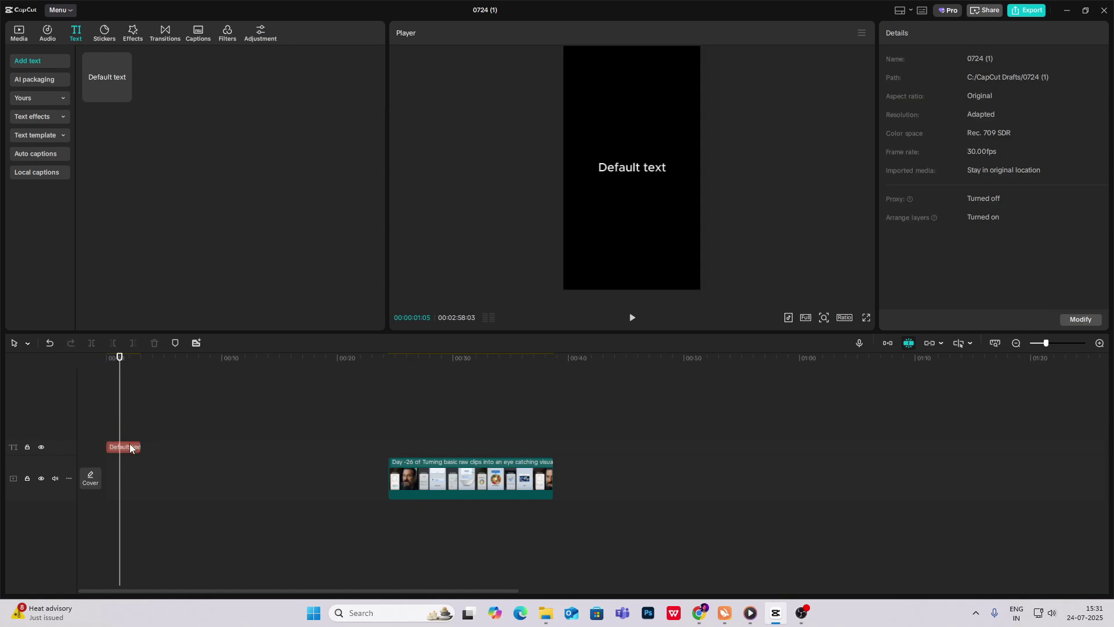
left_click(130, 445)
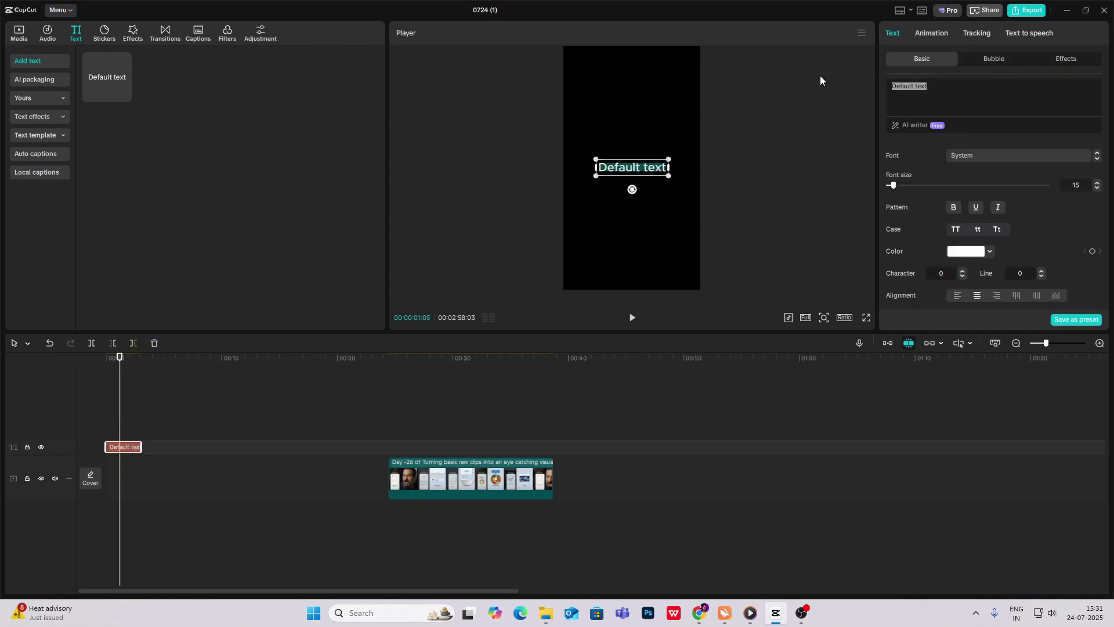
key("super+period")
left_click(1013, 129)
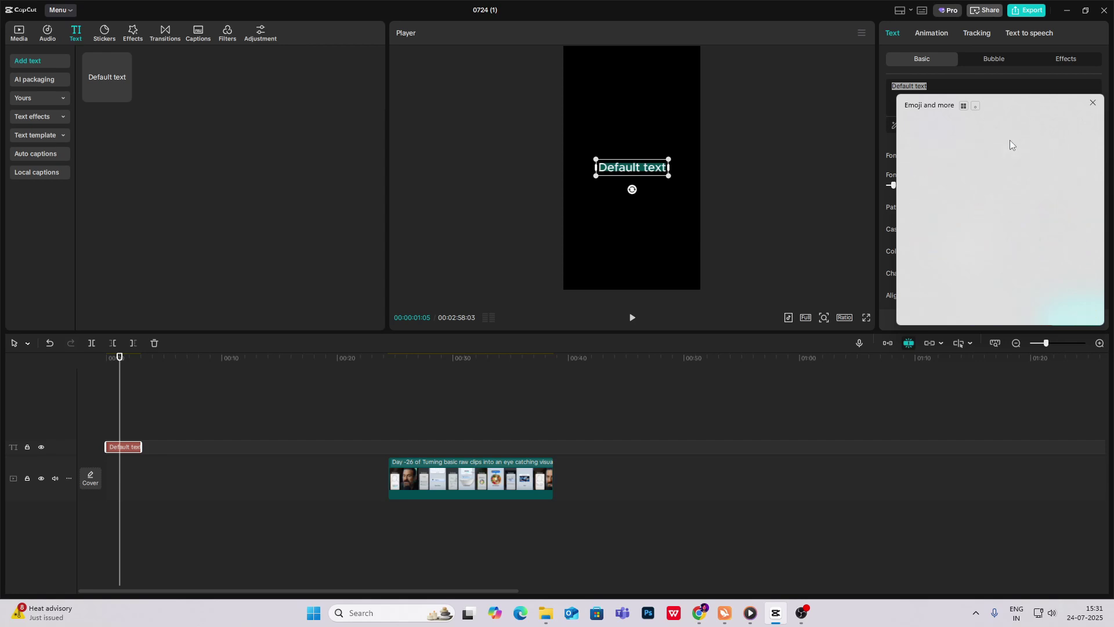
left_click(921, 188)
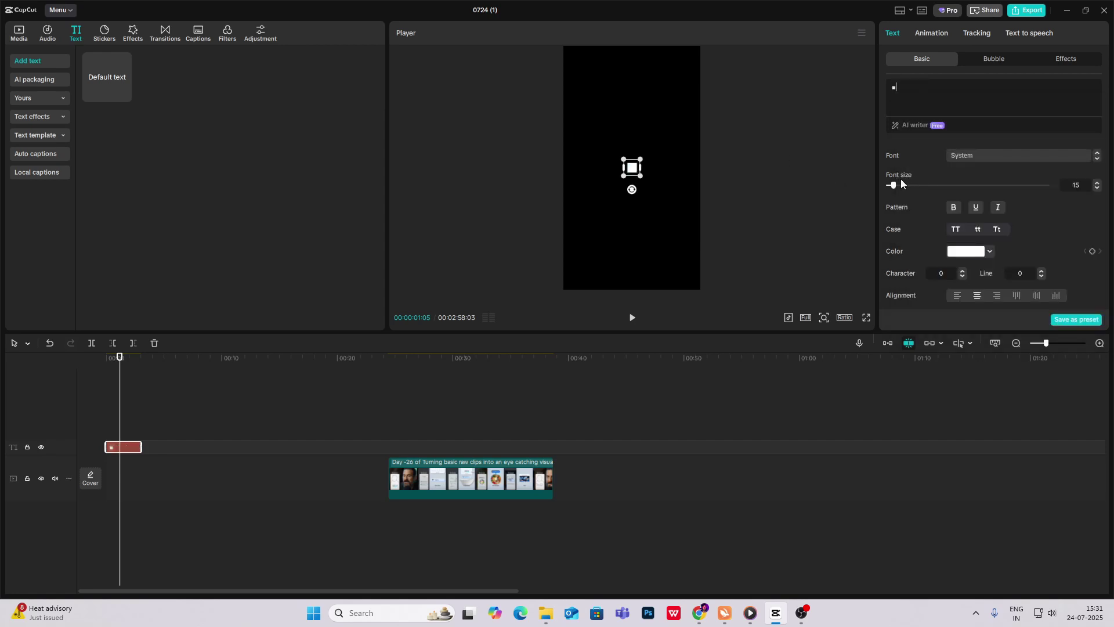
Step: Enlarge the white square to font size 300 and scale it to about 137% so it fills the frame
left_click_drag(894, 184, 1050, 209)
scroll(949, 232, "down", 3)
left_click_drag(915, 279, 923, 284)
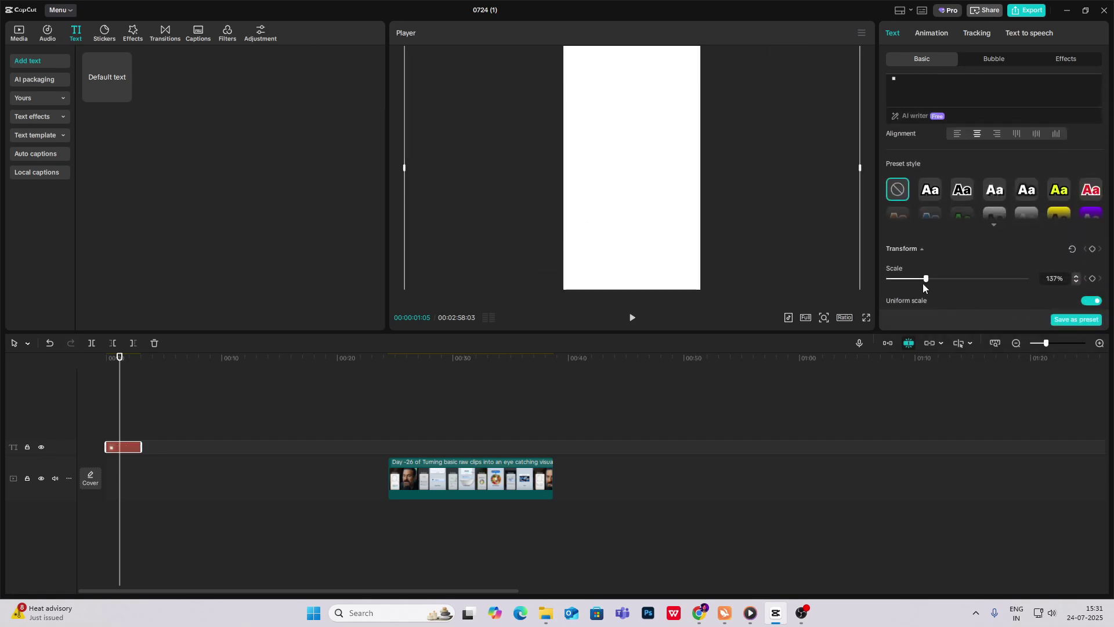
Step: Duplicate the full-frame white square text clip onto a new track directly above it
left_click(390, 443)
left_click_drag(390, 443, 410, 444)
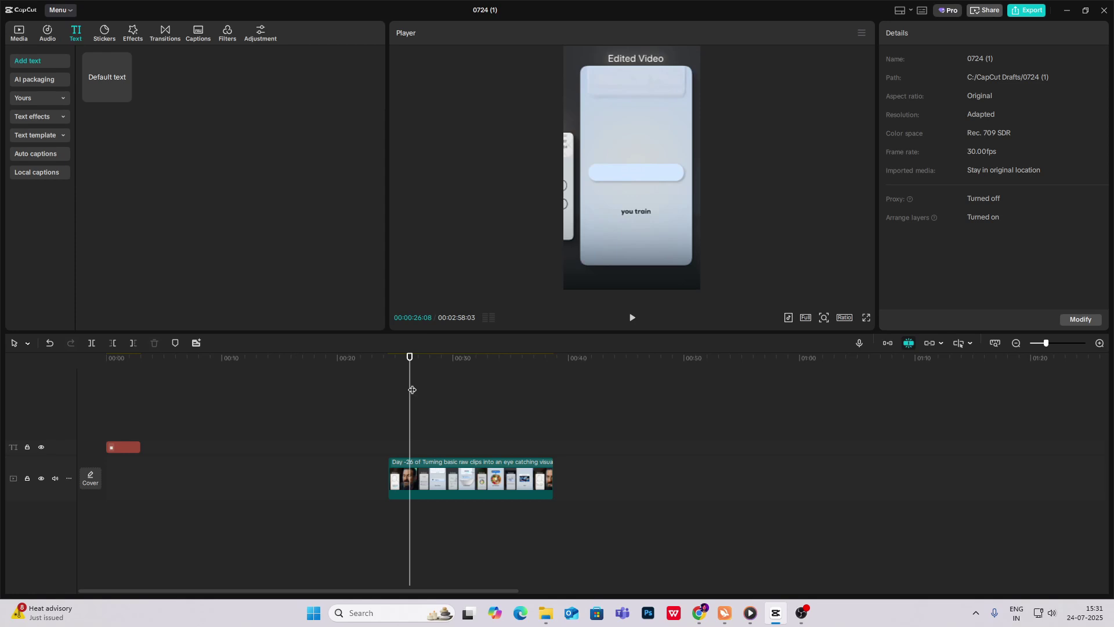
left_click_drag(412, 390, 124, 398)
left_click_drag(127, 448, 122, 430)
key("super")
left_click(115, 438)
left_click(118, 447)
Step: Change the upper square's text color to a light blue
left_click(972, 258)
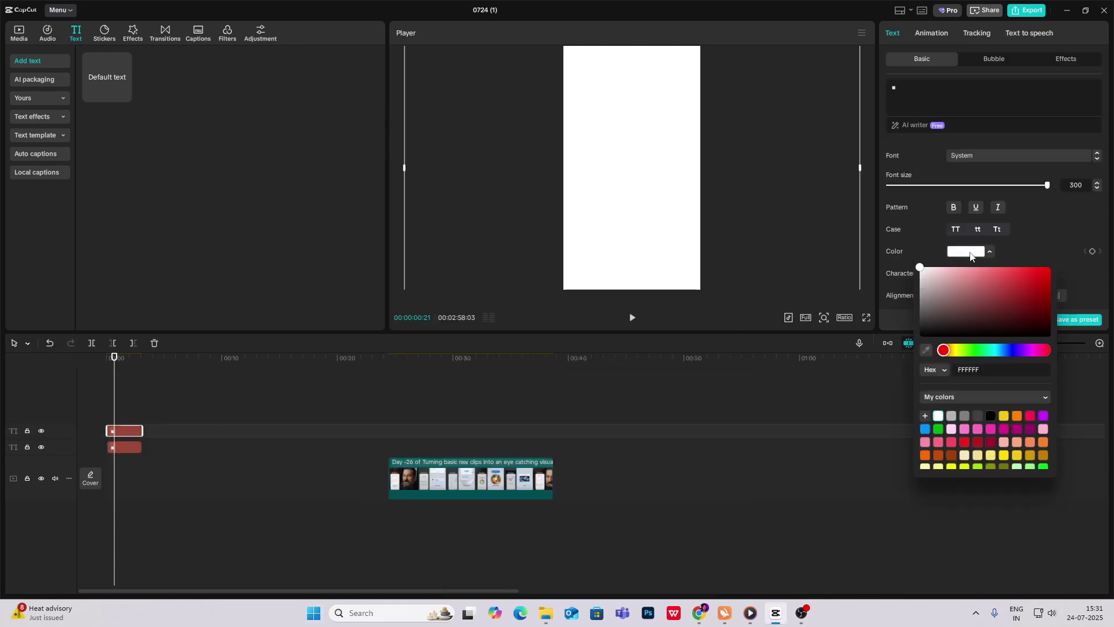
left_click(925, 429)
left_click_drag(971, 319, 979, 278)
left_click(805, 214)
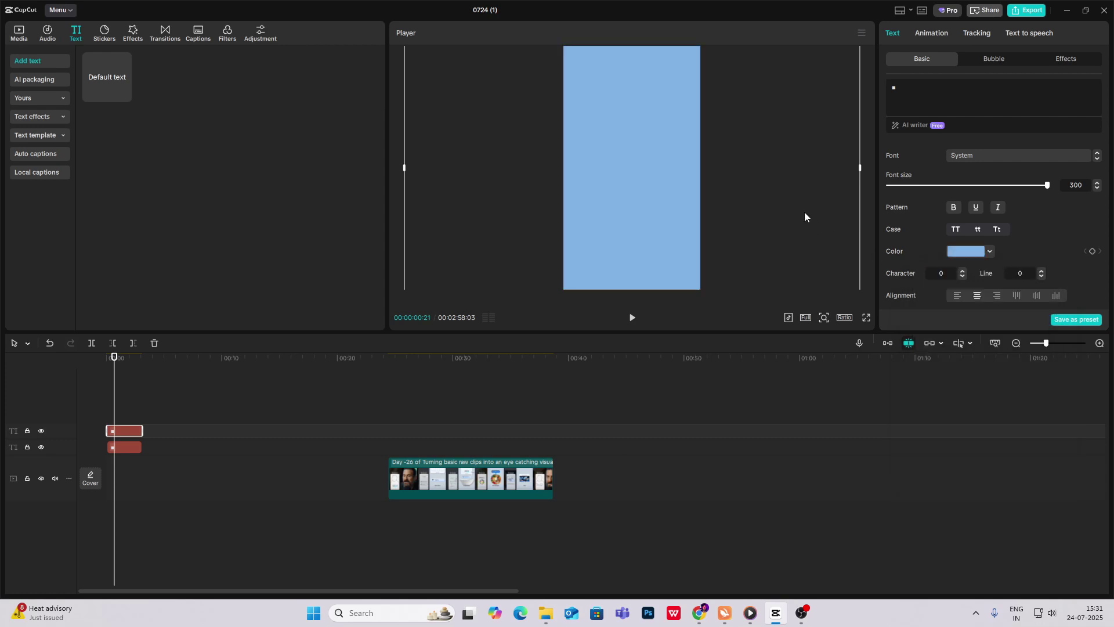
Step: Extend both square text clips to about 45 seconds and convert the blue one into a compound clip
left_click_drag(144, 429, 631, 430)
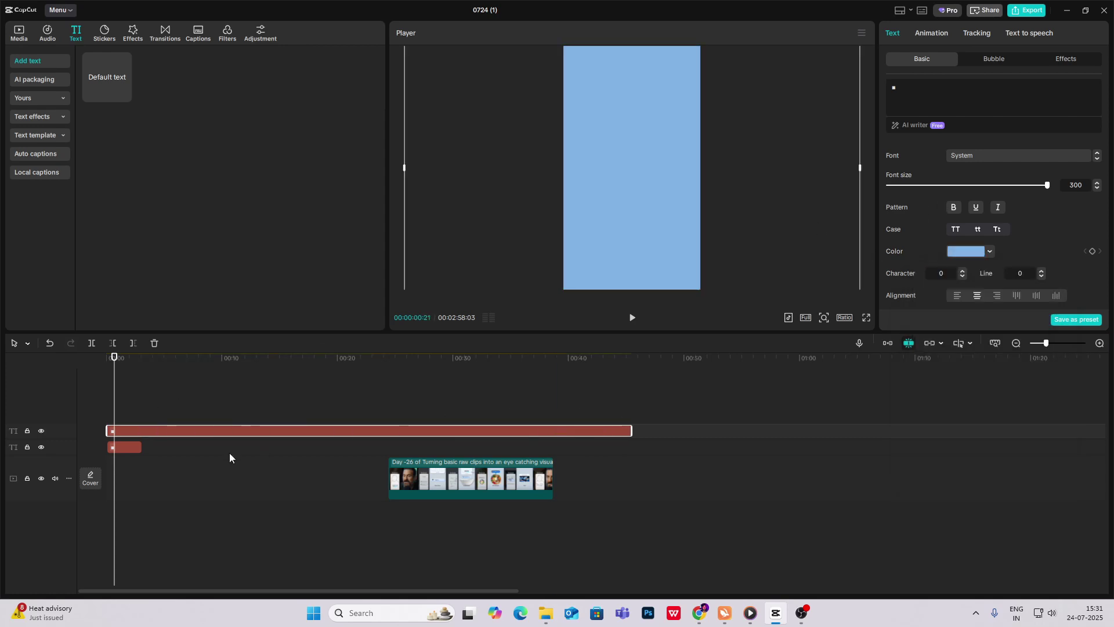
left_click_drag(142, 447, 632, 446)
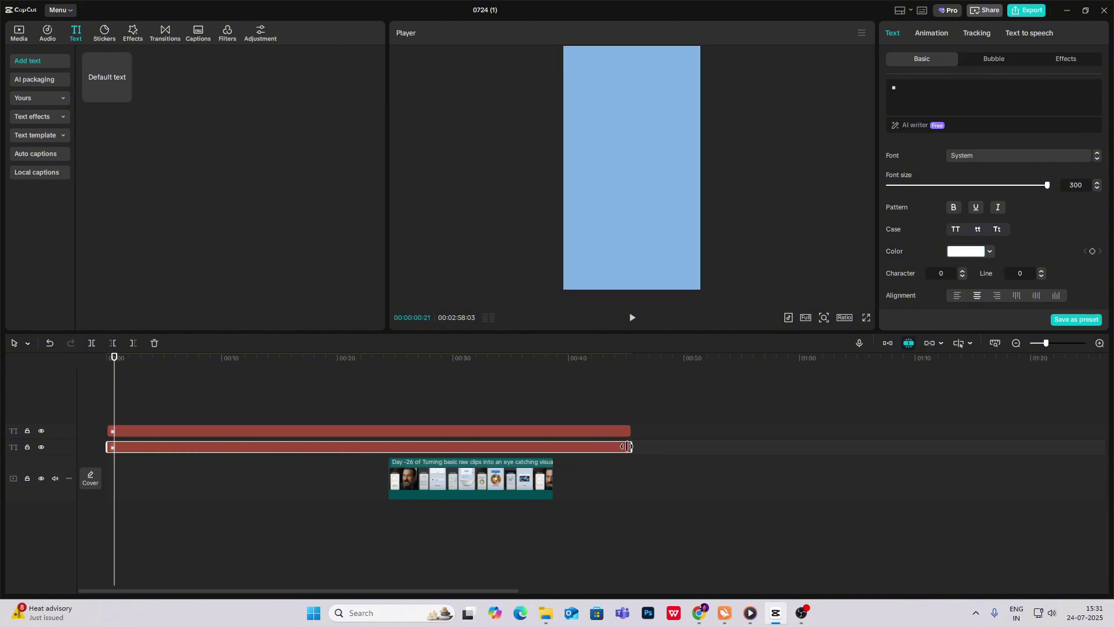
left_click(153, 431)
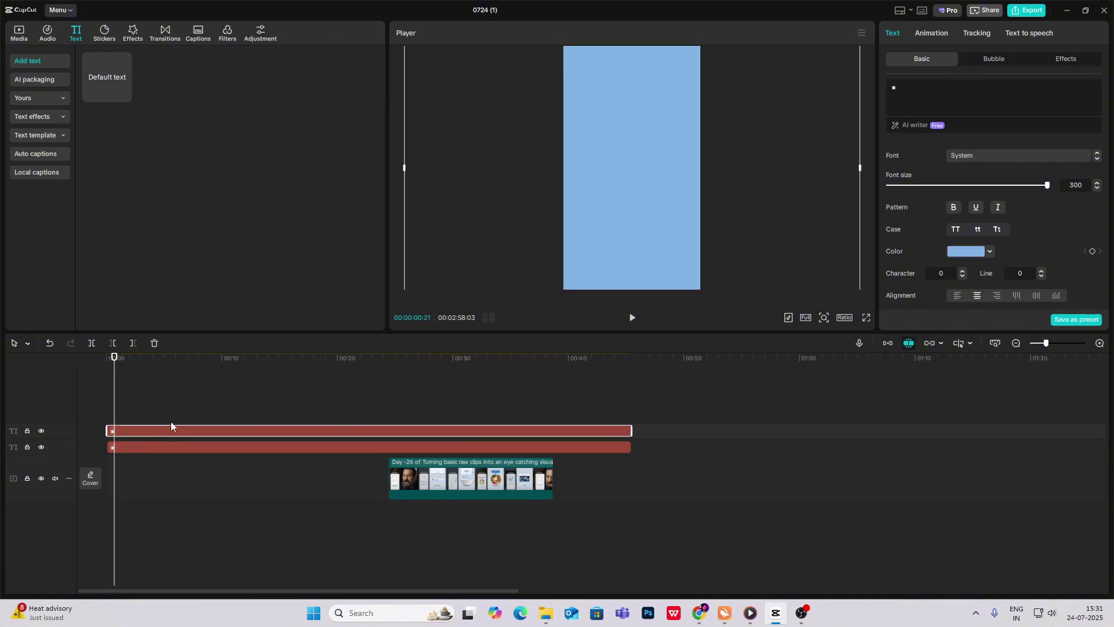
key("alt+g")
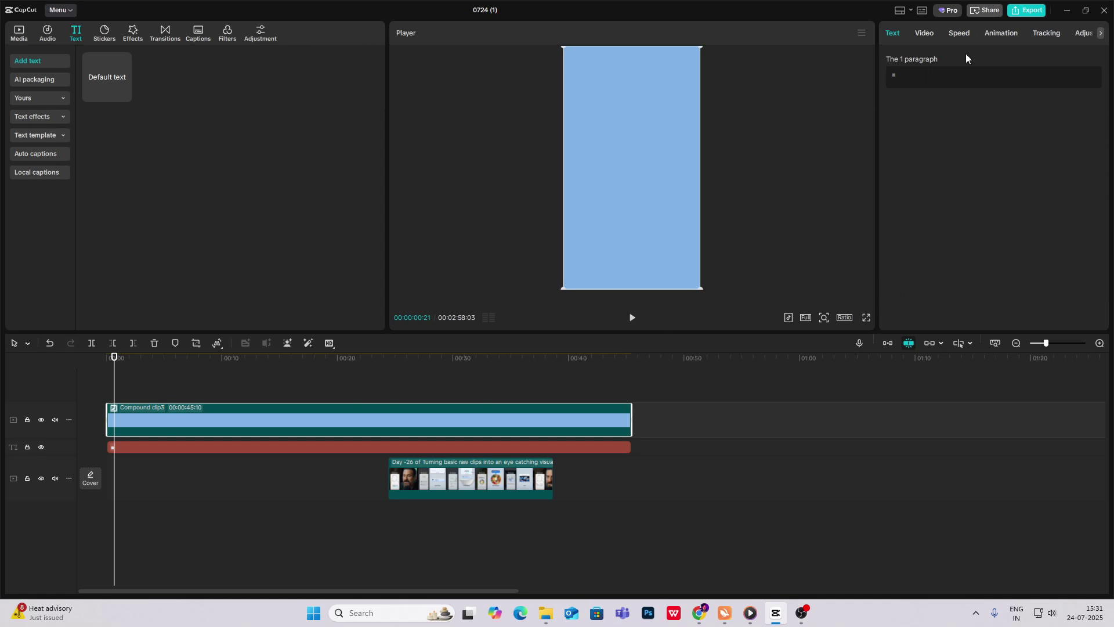
Step: Apply a Split mask to the blue compound clip, raise its line to about Y 388 and feather it into a soft gradient
left_click(921, 36)
left_click(1024, 60)
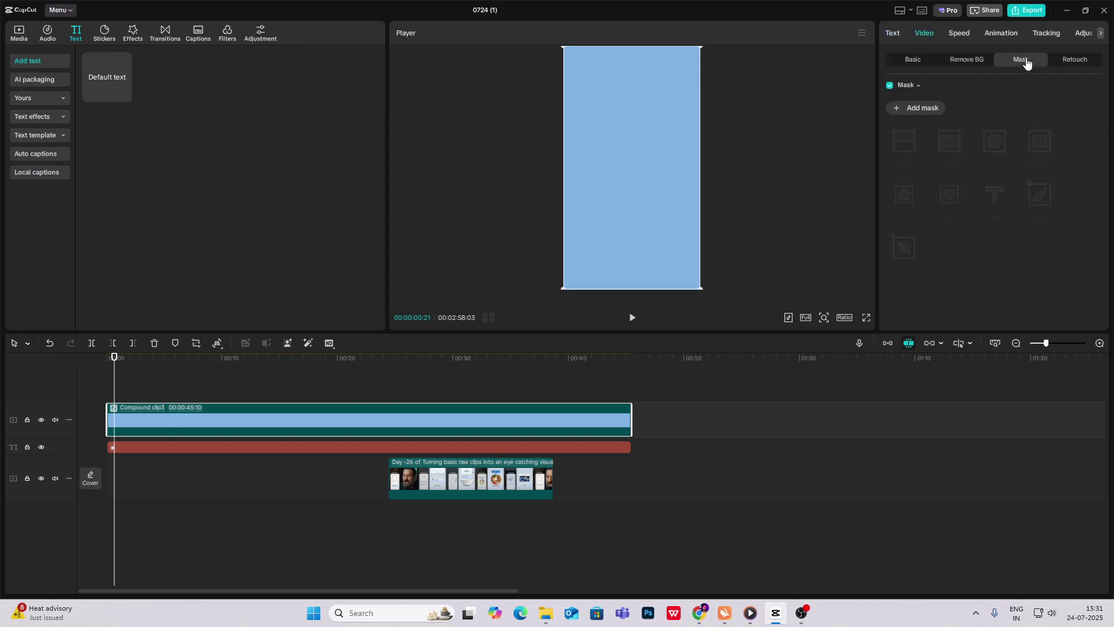
left_click(930, 109)
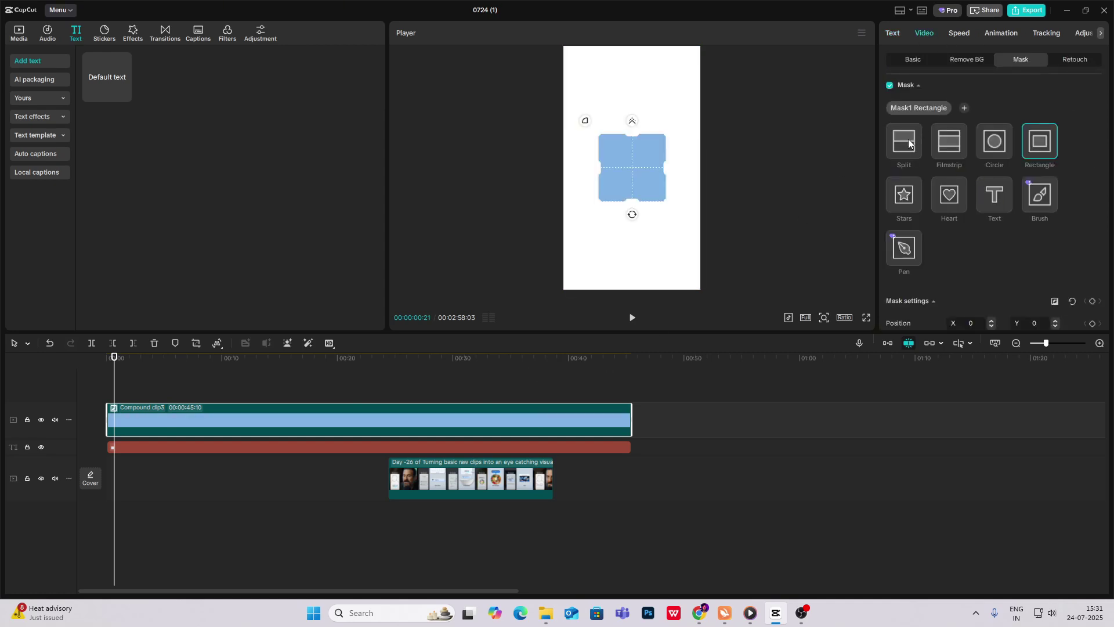
left_click(904, 141)
left_click_drag(633, 154, 635, 111)
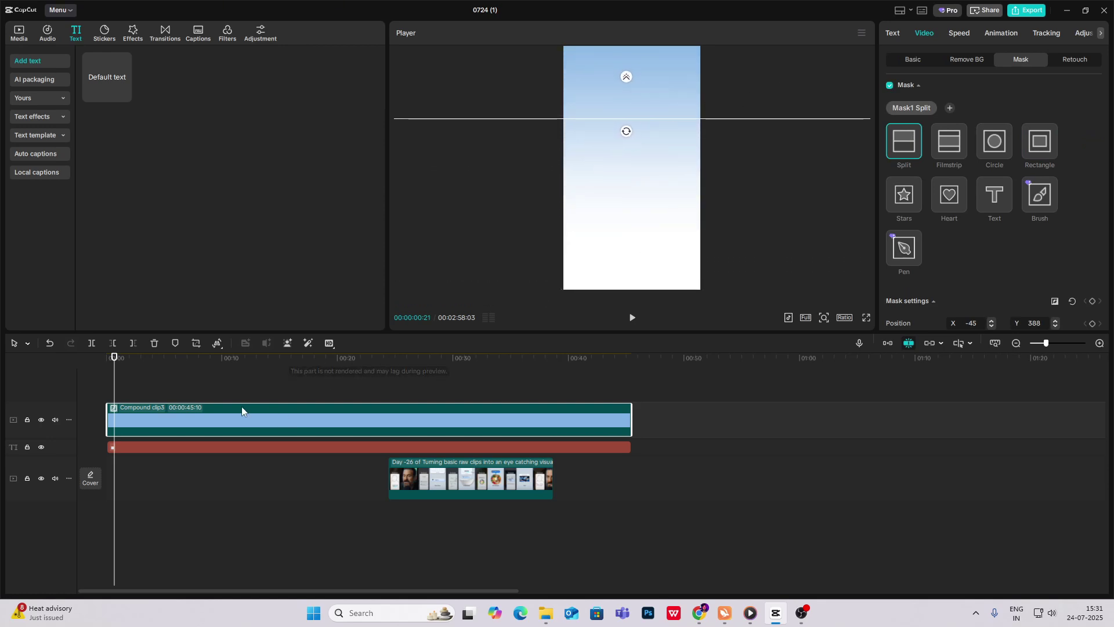
Step: Duplicate the masked blue compound clip on a track above and rotate and reposition it so its gradient rises from the frame's bottom edge
left_click(154, 389)
left_click(170, 411)
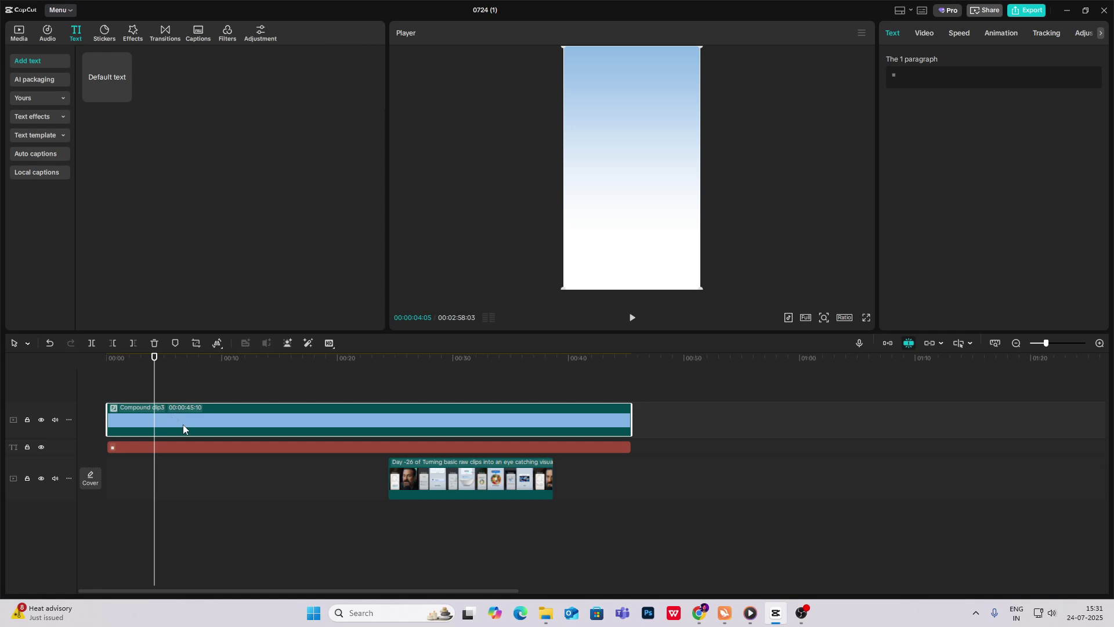
left_click_drag(183, 424, 182, 400)
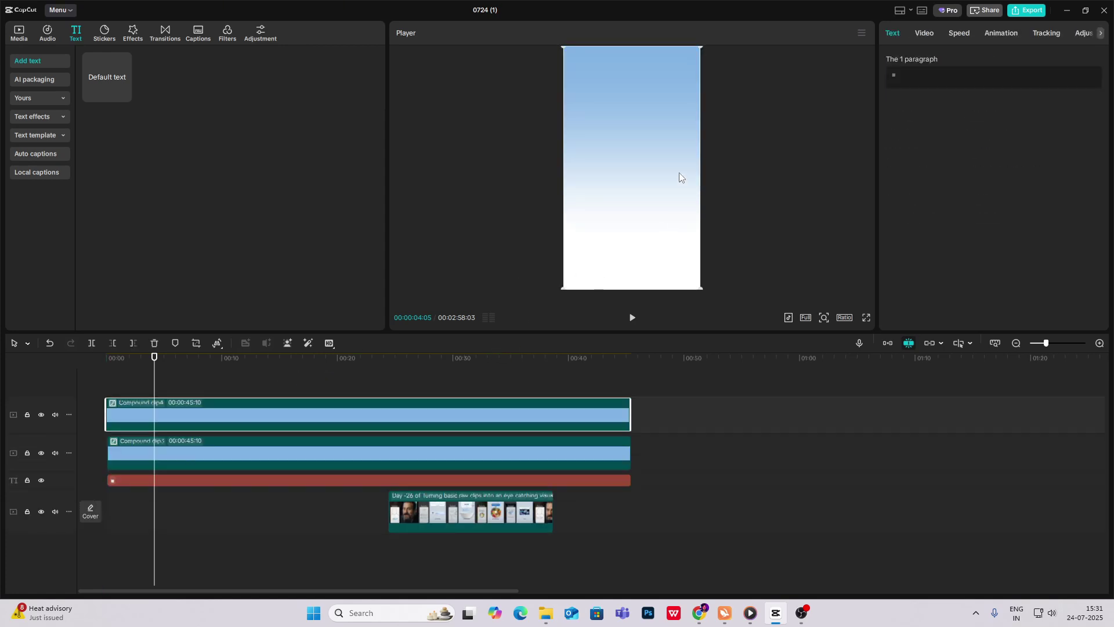
left_click_drag(679, 173, 546, 86)
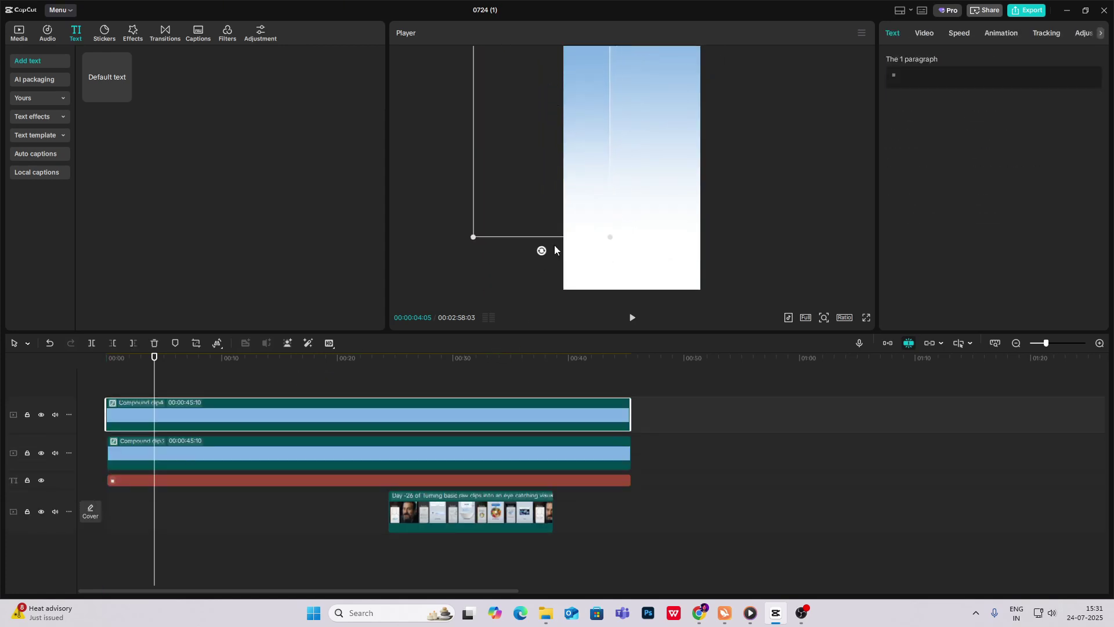
left_click_drag(543, 251, 636, 260)
left_click(779, 185)
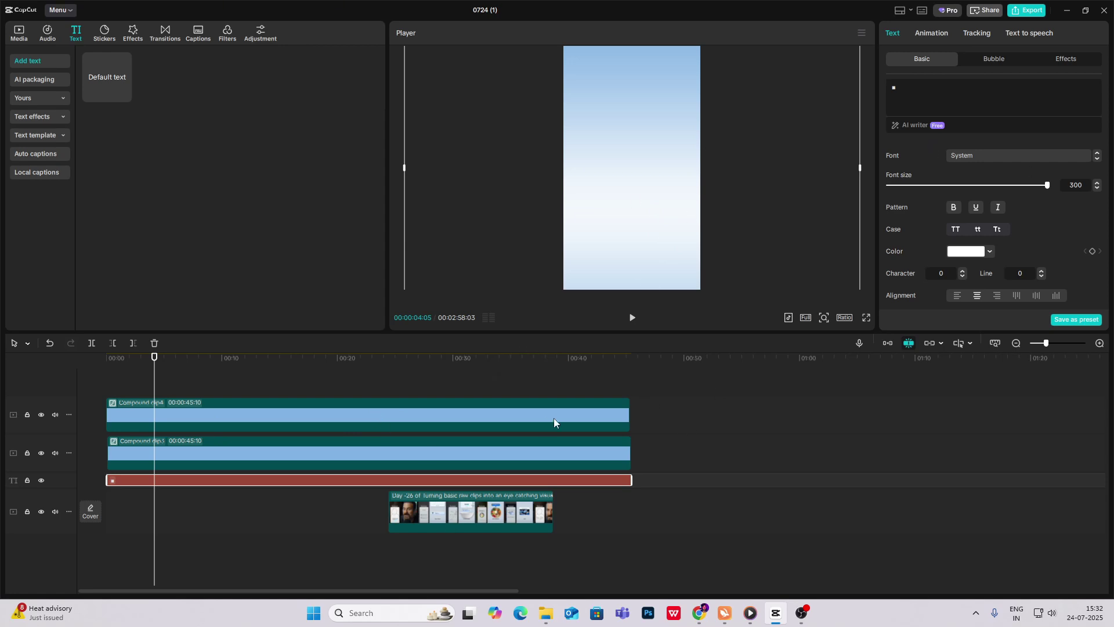
Step: Move the reference video clip past the background layers to about 52 seconds and preview its calendar scene
left_click_drag(497, 520, 788, 529)
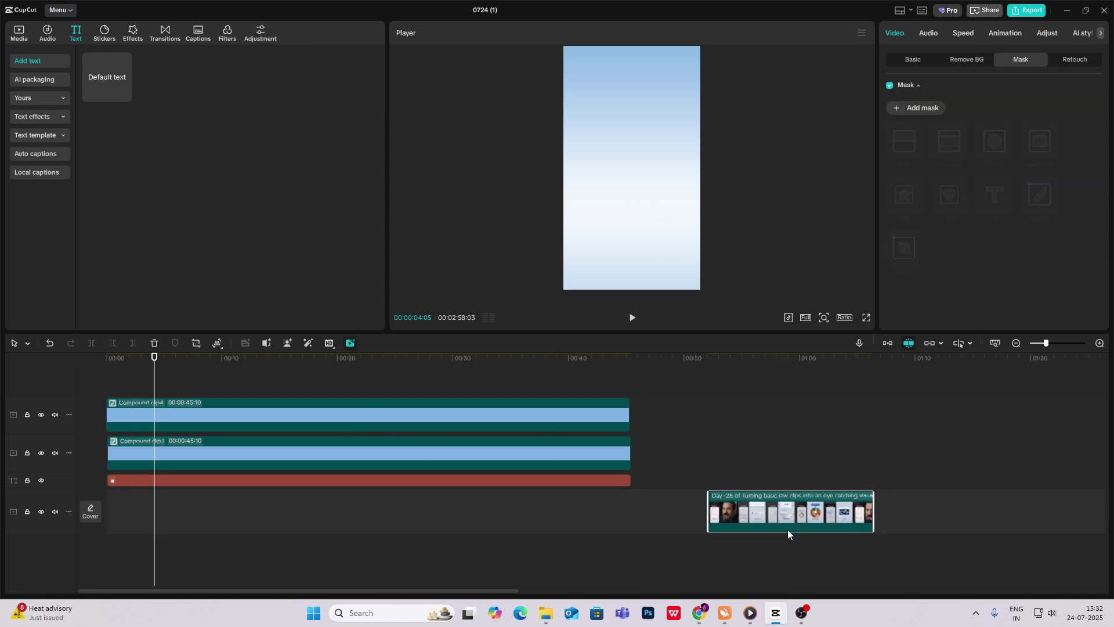
left_click(711, 453)
left_click_drag(711, 453, 740, 459)
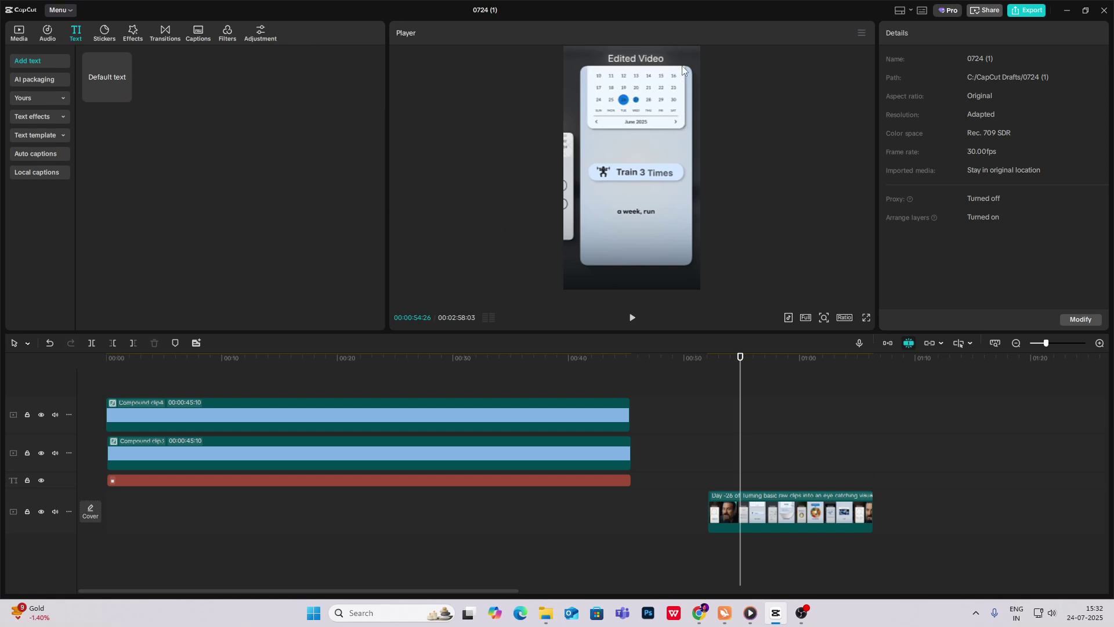
Step: Add a text clip above the gradient layers containing a solid square symbol (■) at font size 199
left_click_drag(102, 81, 140, 388)
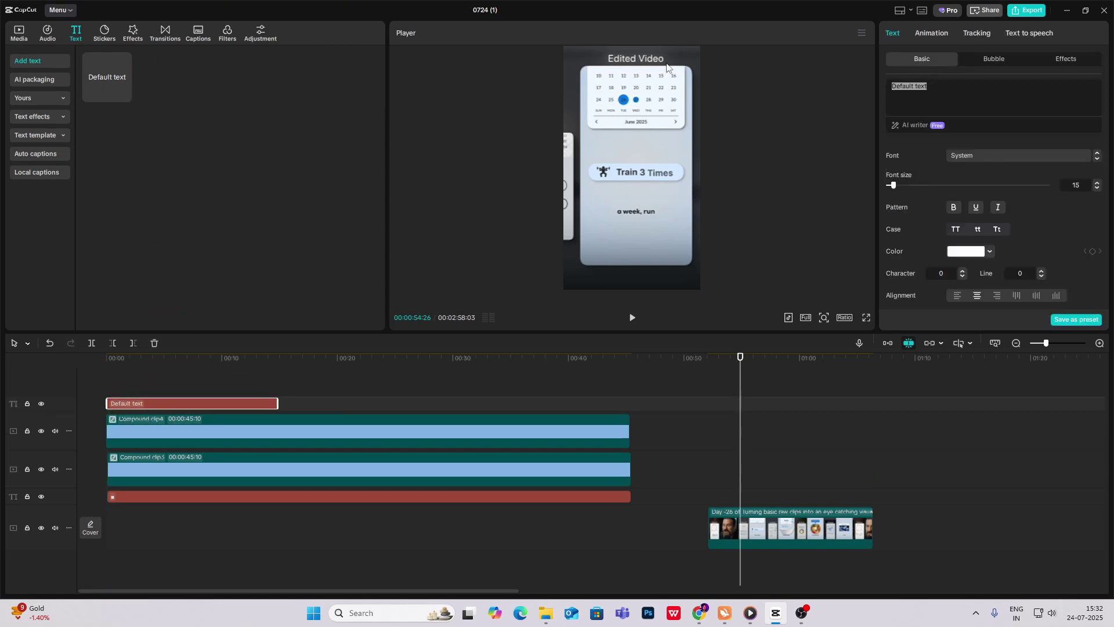
key("super+period")
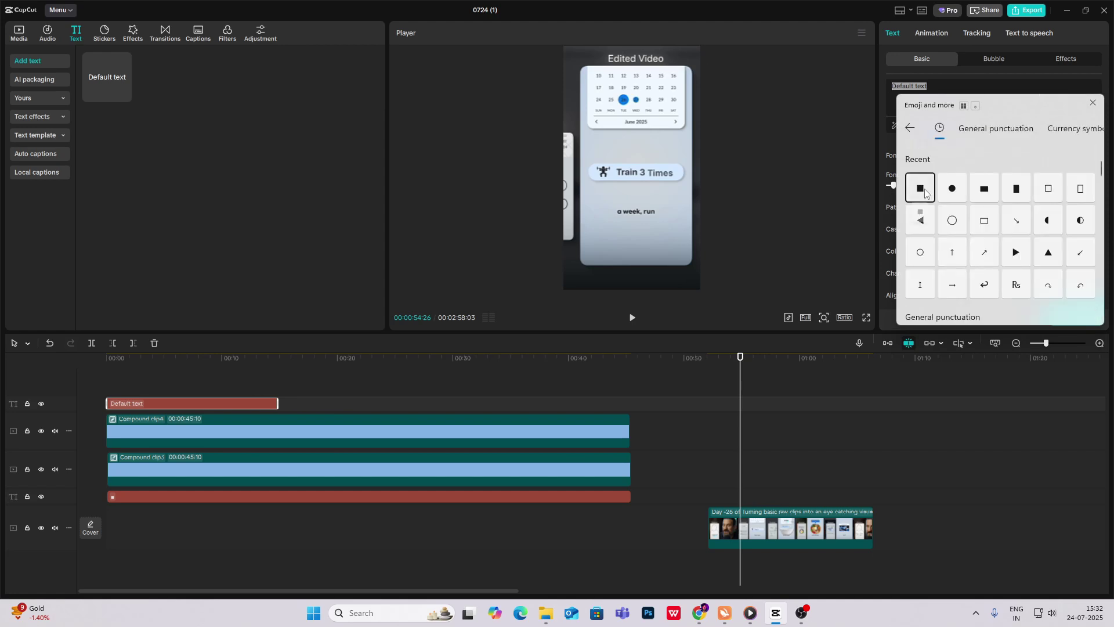
left_click(925, 192)
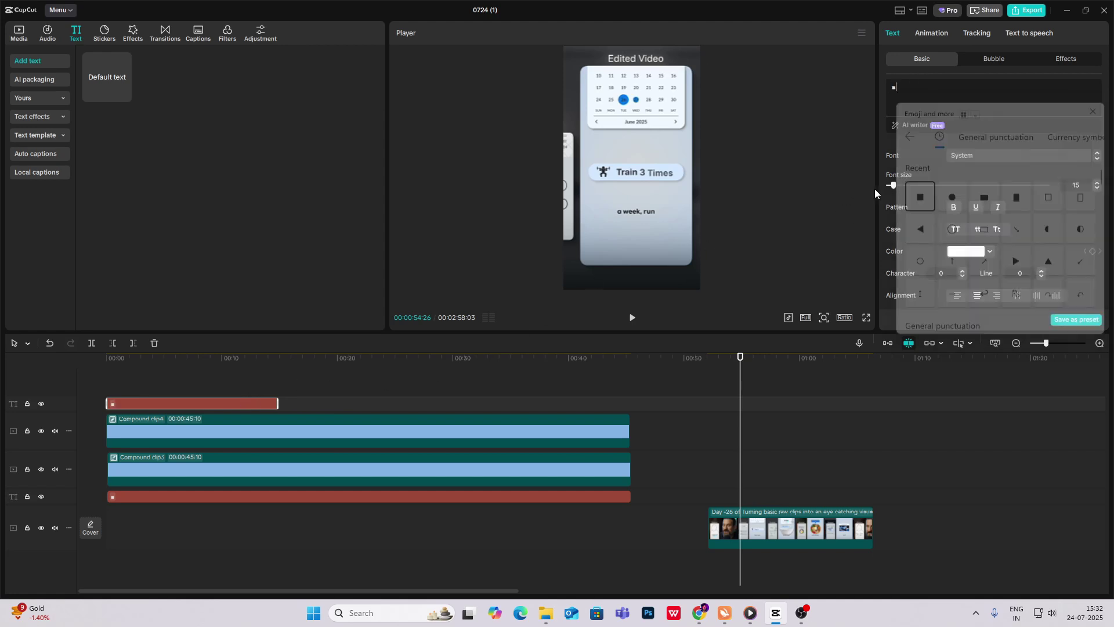
left_click_drag(893, 185, 994, 207)
Step: Extend the new white square layer to about 45 seconds to match the background and convert it into a compound clip
left_click(177, 385)
left_click(622, 184)
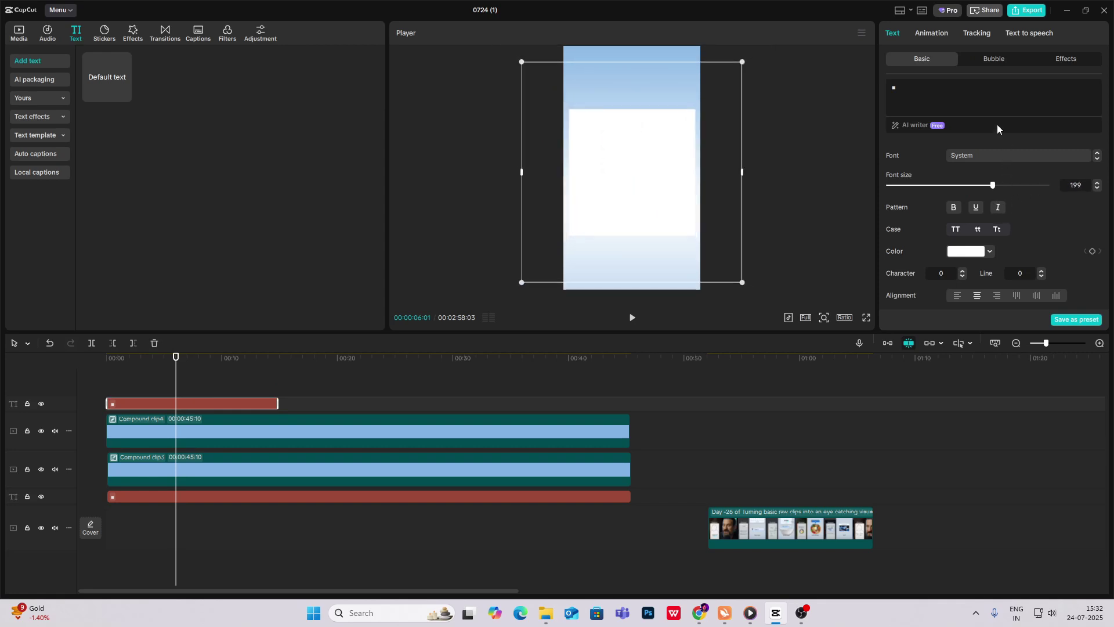
left_click_drag(279, 403, 632, 404)
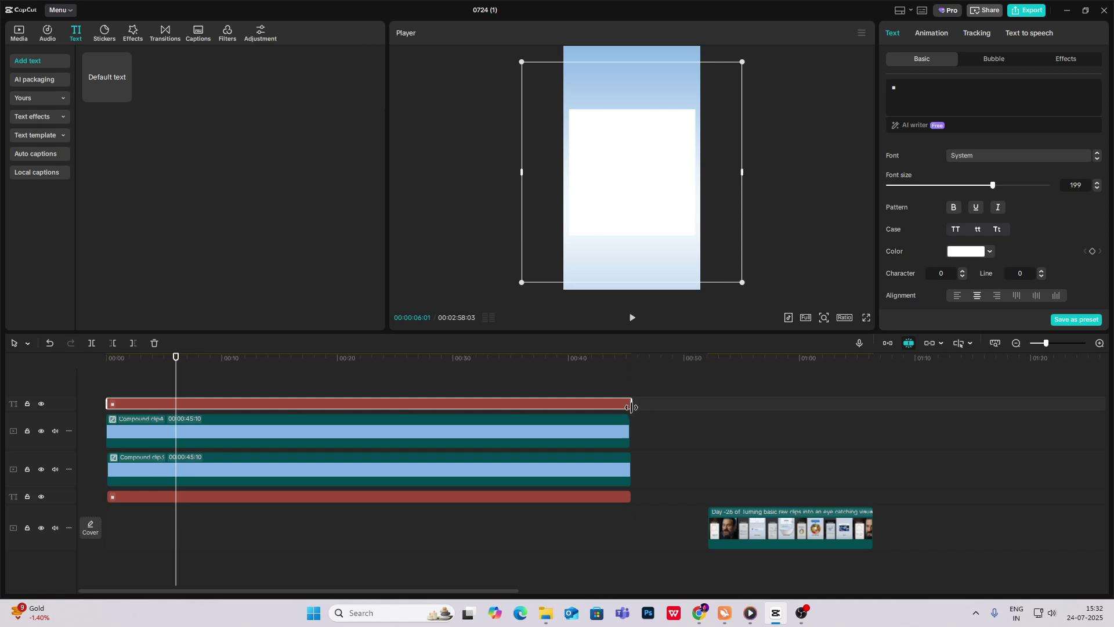
key("alt+g")
Step: Apply a Rectangle mask of about 787 by 784 with rounded corners to the white square compound clip
left_click(926, 33)
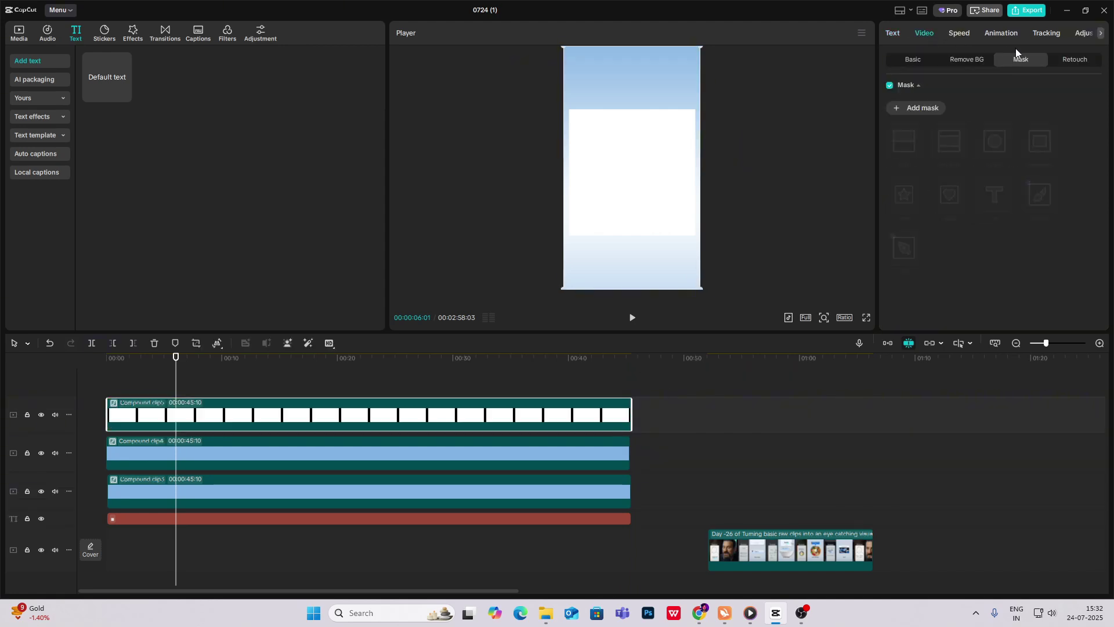
left_click(926, 108)
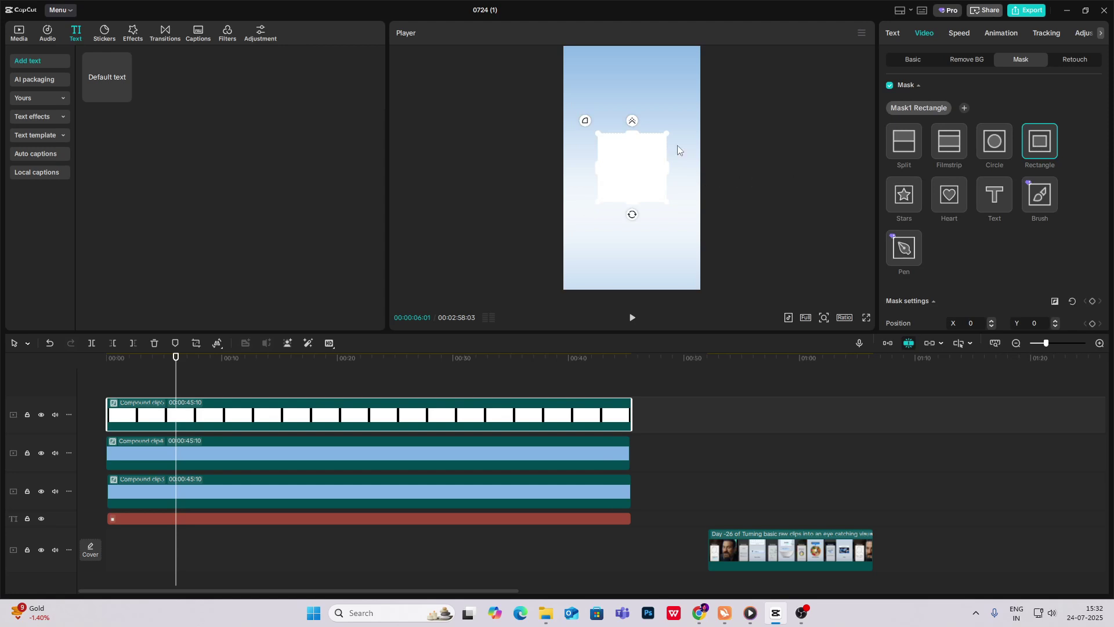
left_click_drag(668, 133, 680, 137)
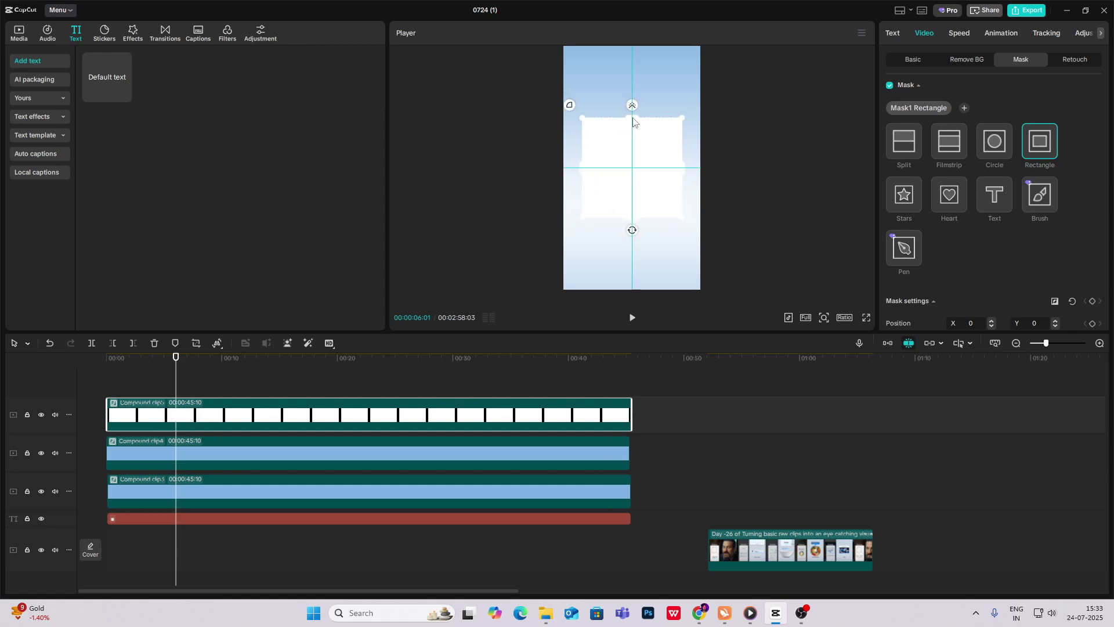
scroll(989, 246, "down", 5)
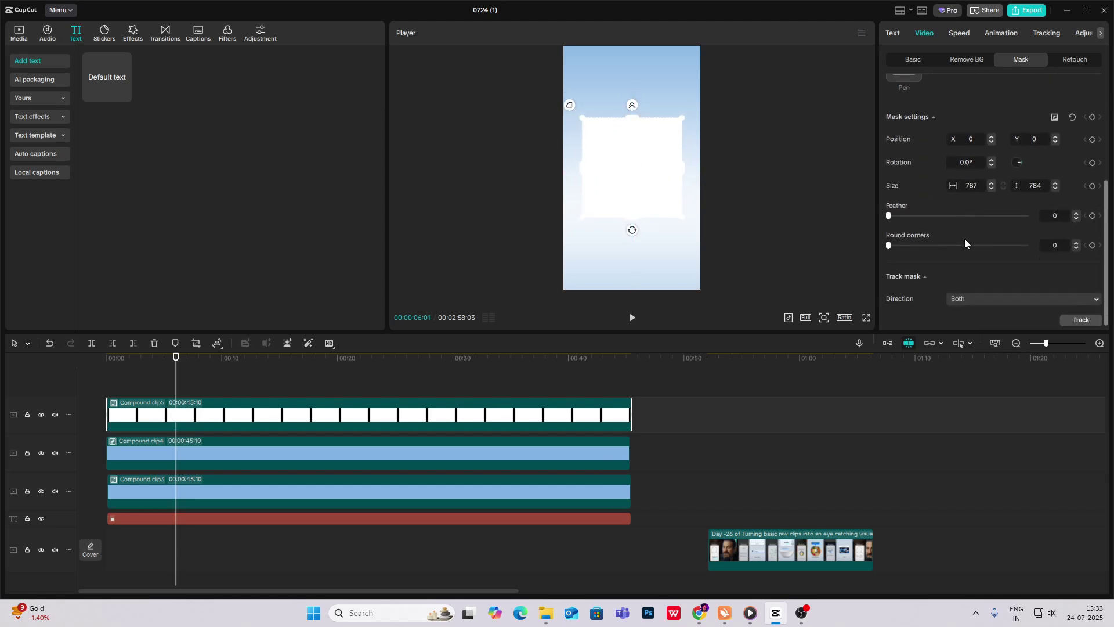
scroll(965, 242, "up", 1)
left_click_drag(569, 105, 564, 100)
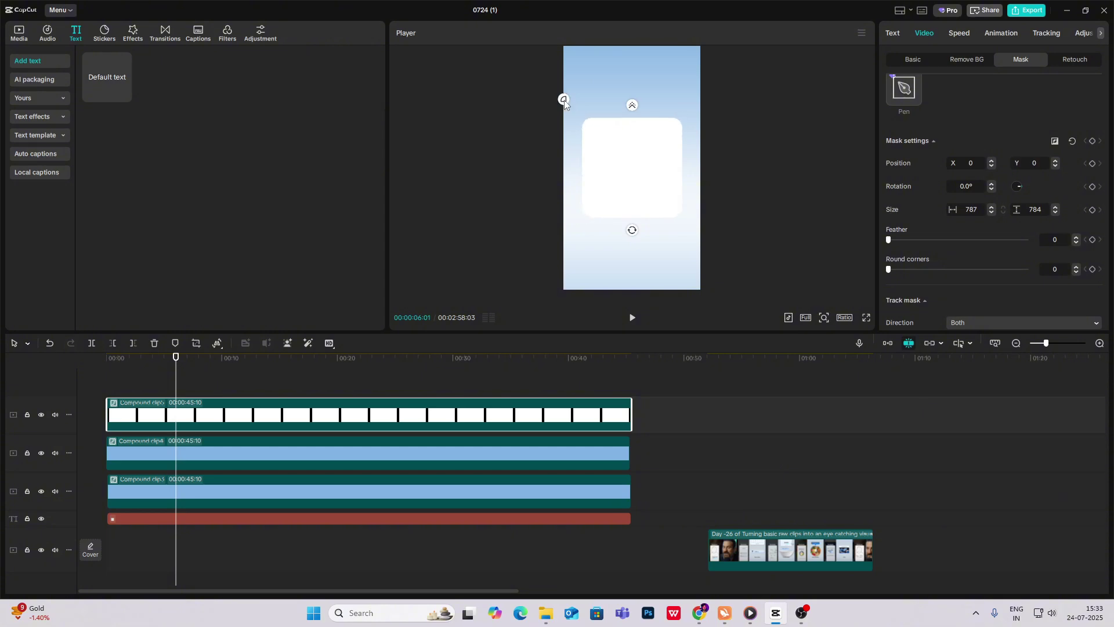
Step: Add a default text clip above the white card layer at the timeline start and check the calendar card in the reference clip
left_click(192, 385)
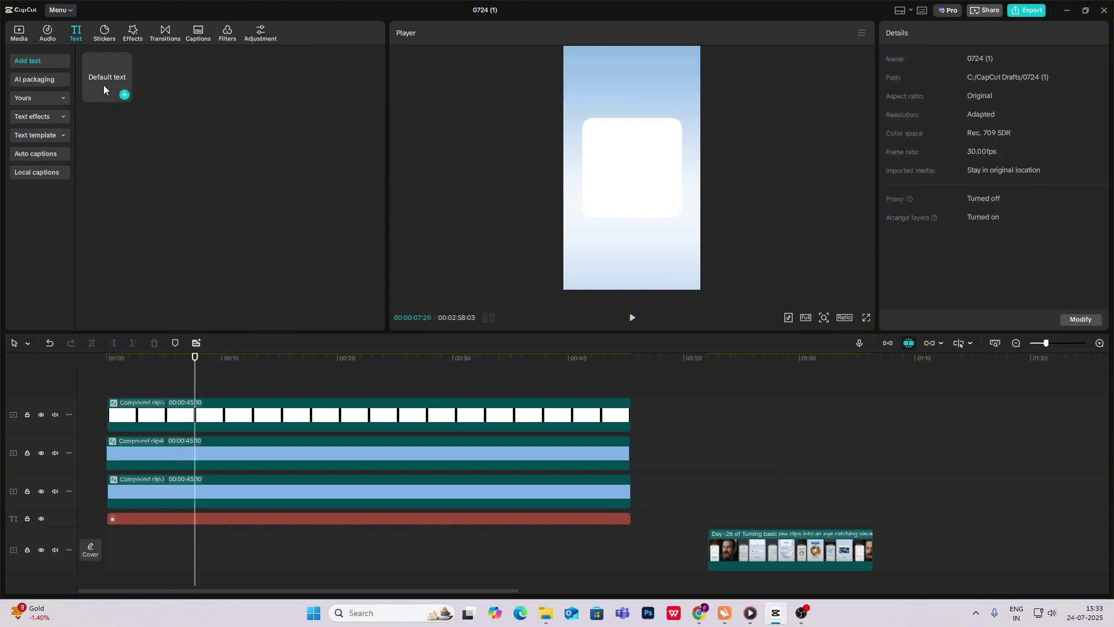
left_click_drag(104, 88, 128, 380)
left_click(127, 381)
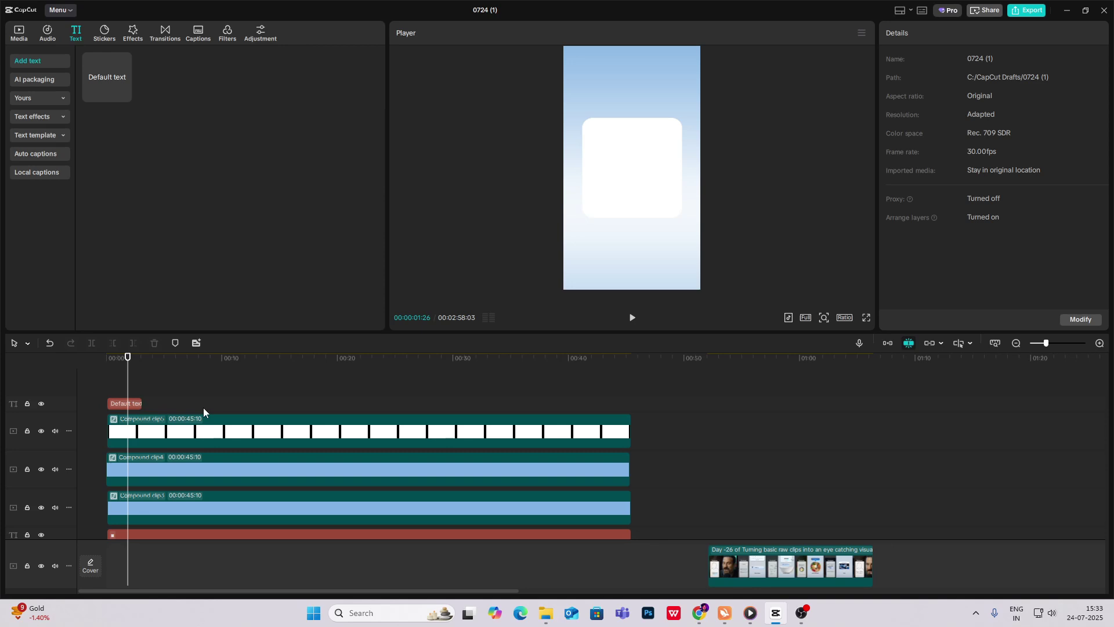
scroll(732, 511, "down", 1)
left_click(732, 497)
left_click_drag(732, 497, 748, 485)
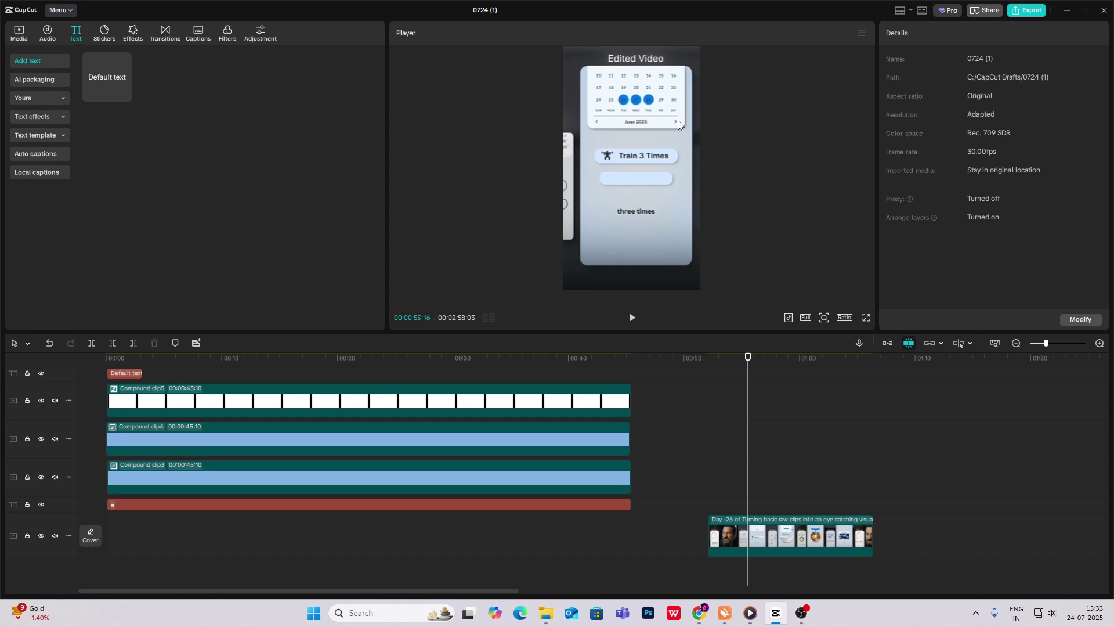
Step: Replace the default text above the white card with a row of hyphens and colour it black (000000)
scroll(185, 412, "up", 1)
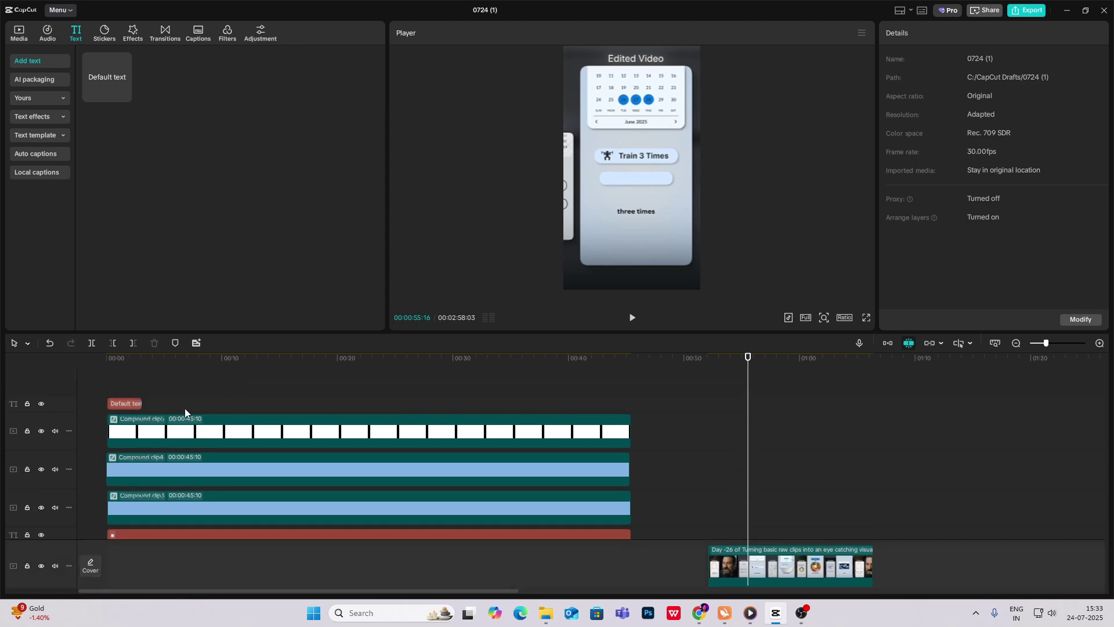
left_click(137, 401)
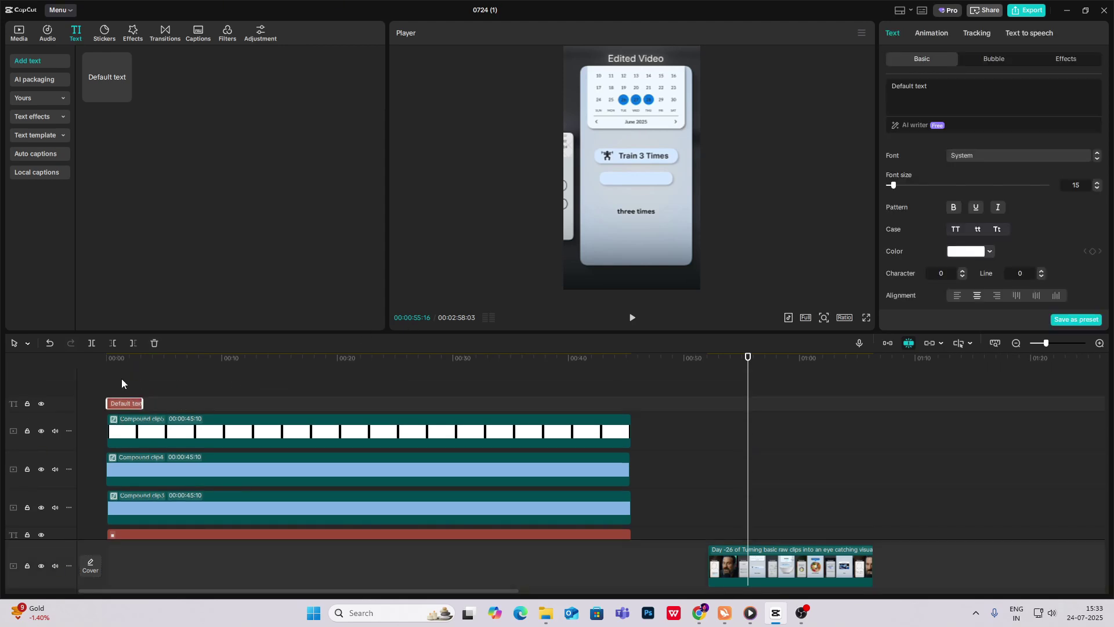
left_click(118, 378)
left_click(120, 402)
left_click(986, 104)
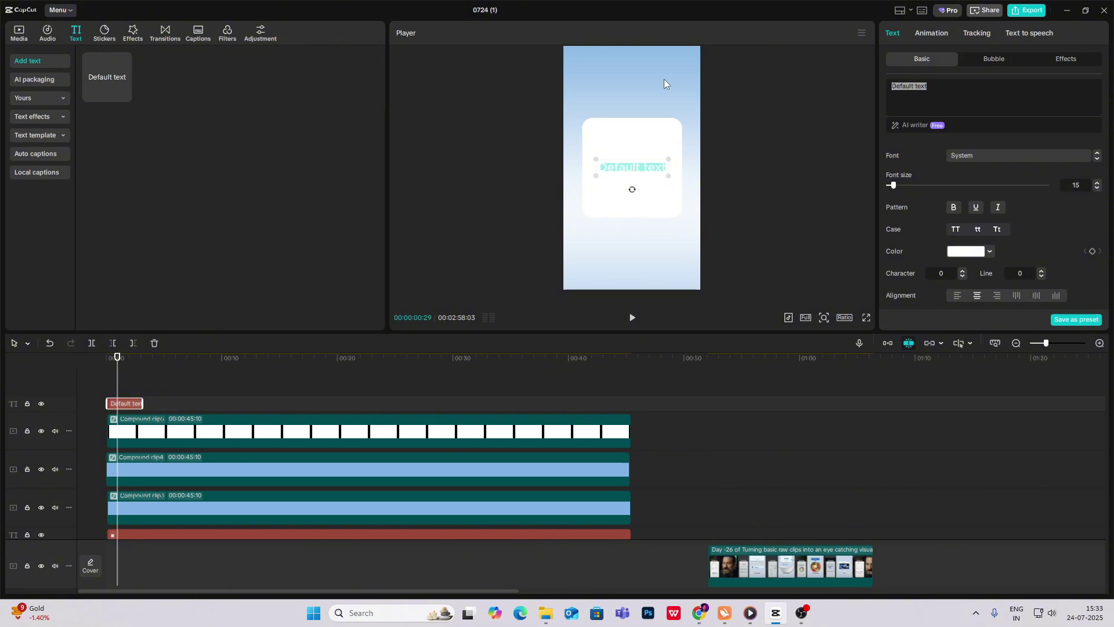
type("-----------------")
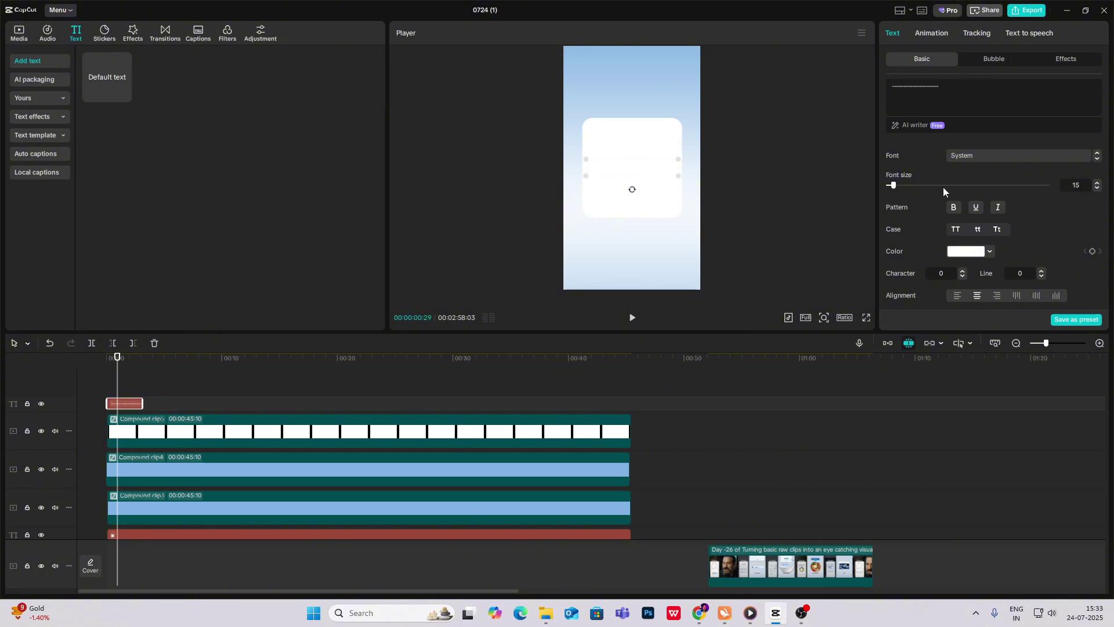
left_click(968, 253)
left_click_drag(955, 287, 865, 343)
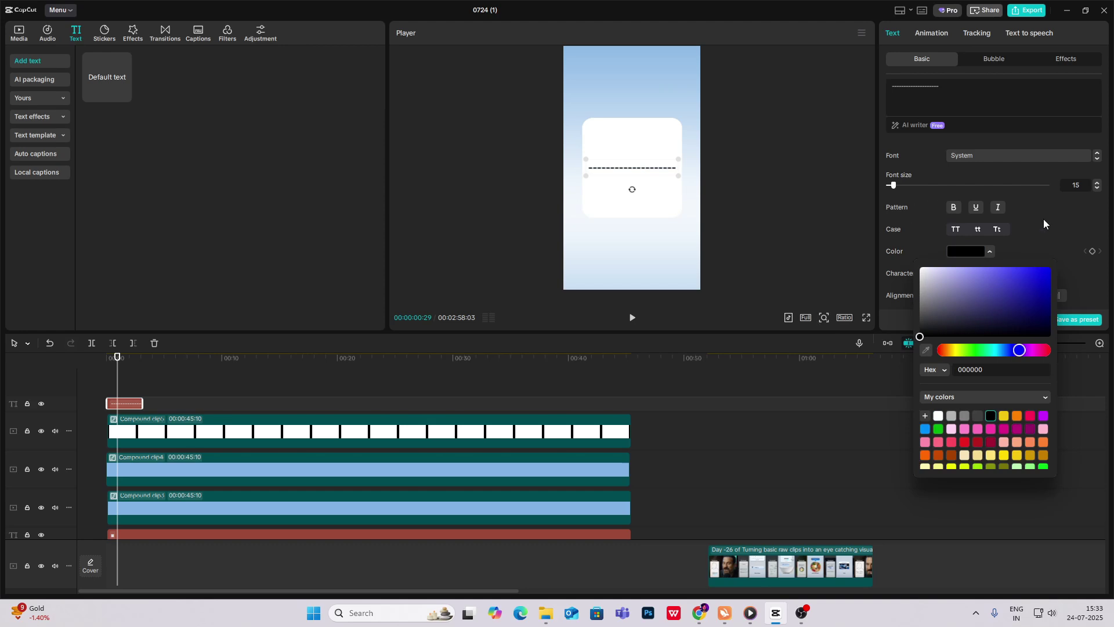
Step: Try lengthening the hyphen line and adjusting its character spacing, and delete the text clip
left_click(988, 86)
type("-")
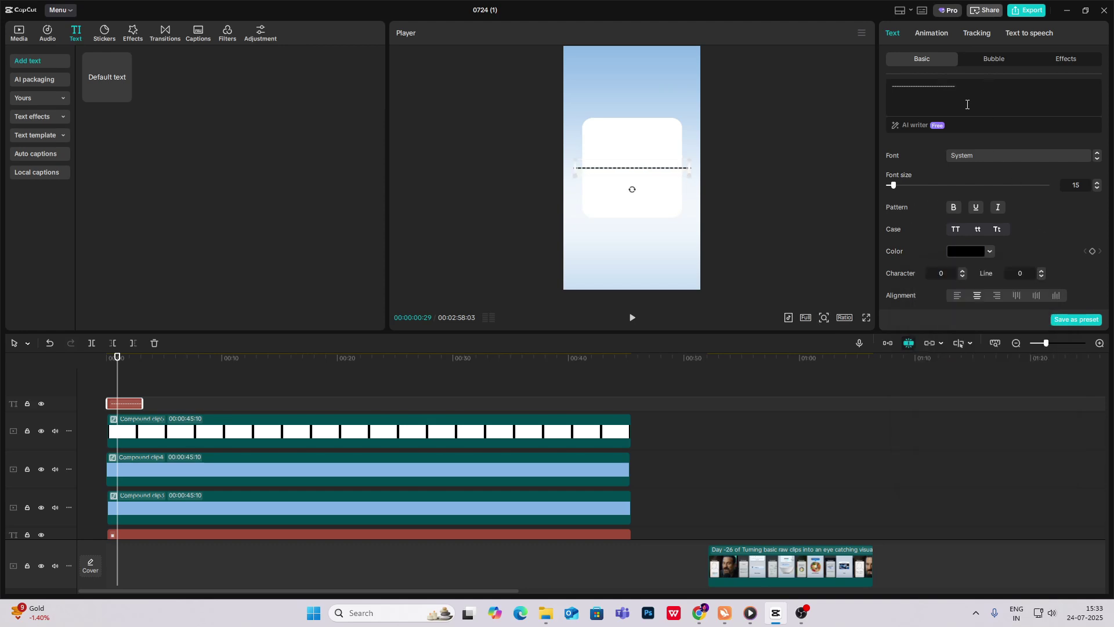
type("---")
scroll(959, 274, "down", 1)
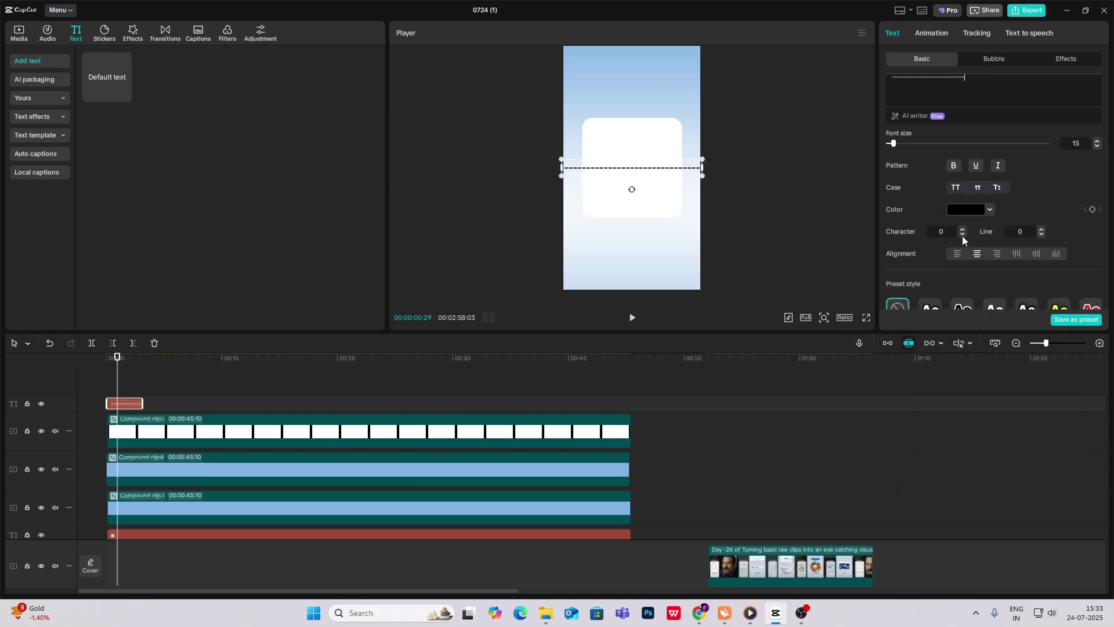
left_click(962, 236)
left_click(962, 236)
mouse_move(676, 159)
left_mouse_down()
mouse_move(771, 152)
mouse_move(683, 159)
left_mouse_up()
key("Delete")
Step: Check the calendar arrow in the reference clip and add a text clip containing two underscores above the white card
left_click(753, 386)
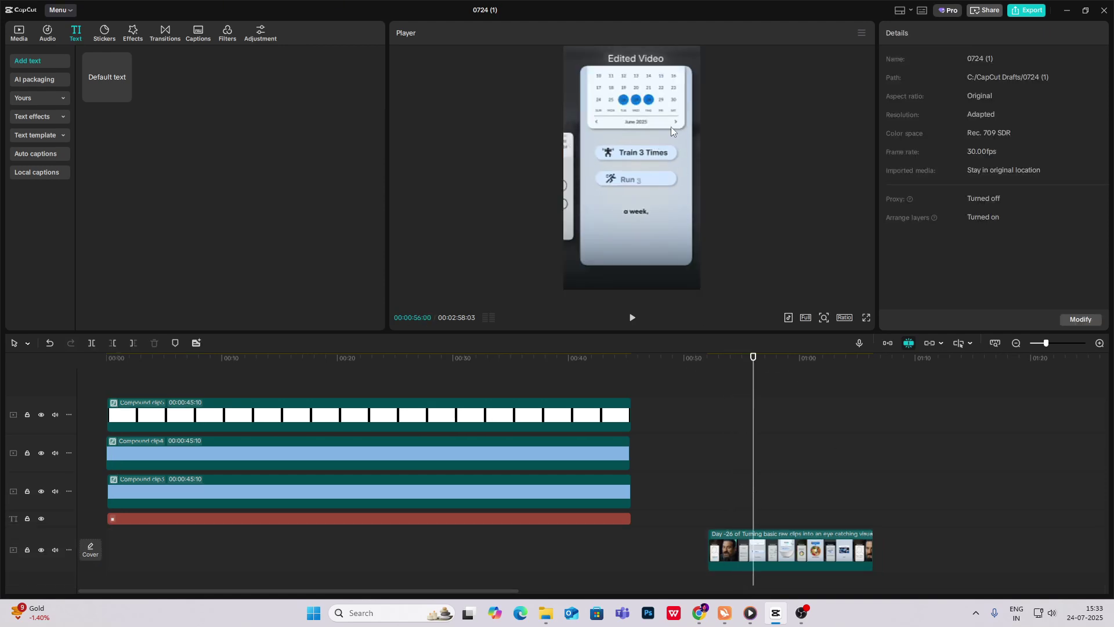
left_click(114, 374)
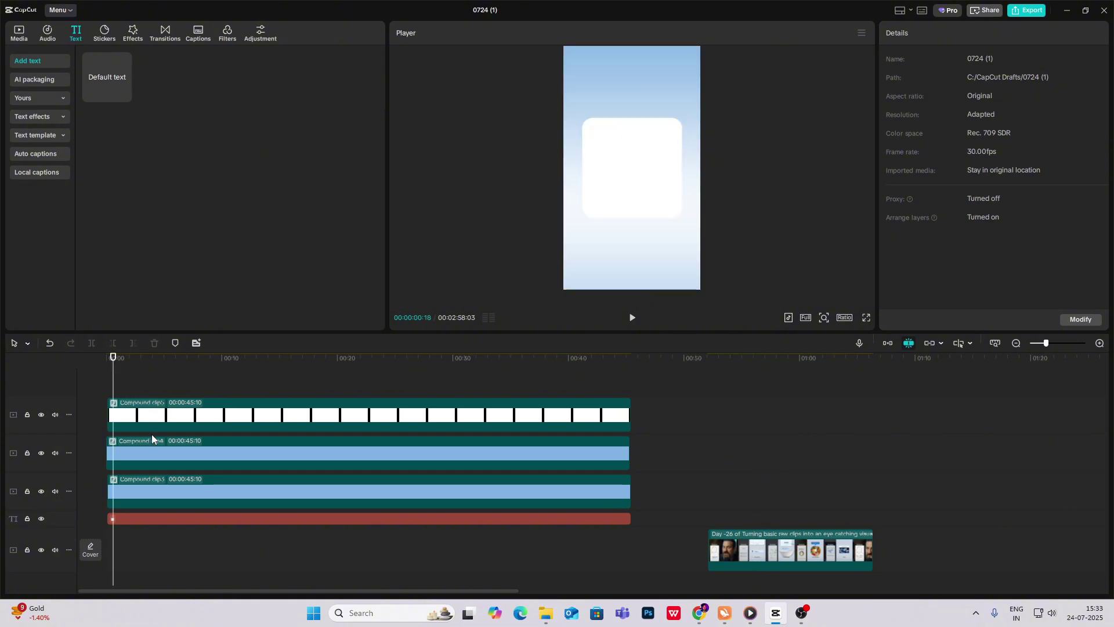
left_click_drag(85, 78, 141, 383)
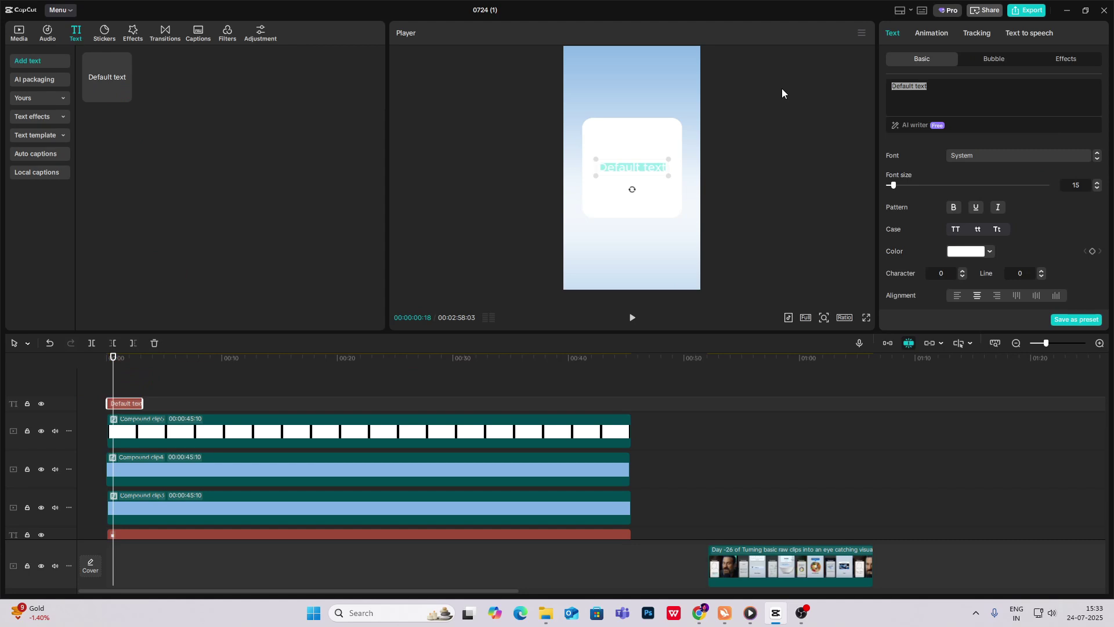
key("BackSpace")
type("-")
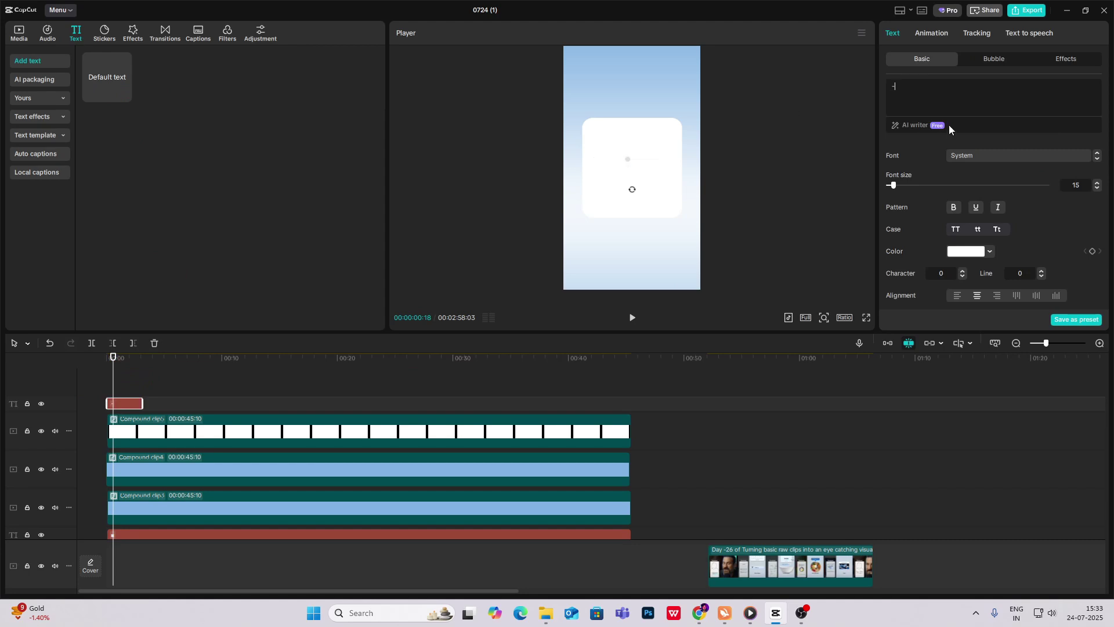
key("BackSpace")
type("__")
Step: Try forming a ">" arrow from two rotated black underscore text strokes and delete both clips
left_click(966, 251)
left_click(990, 416)
left_click_drag(632, 195, 619, 187)
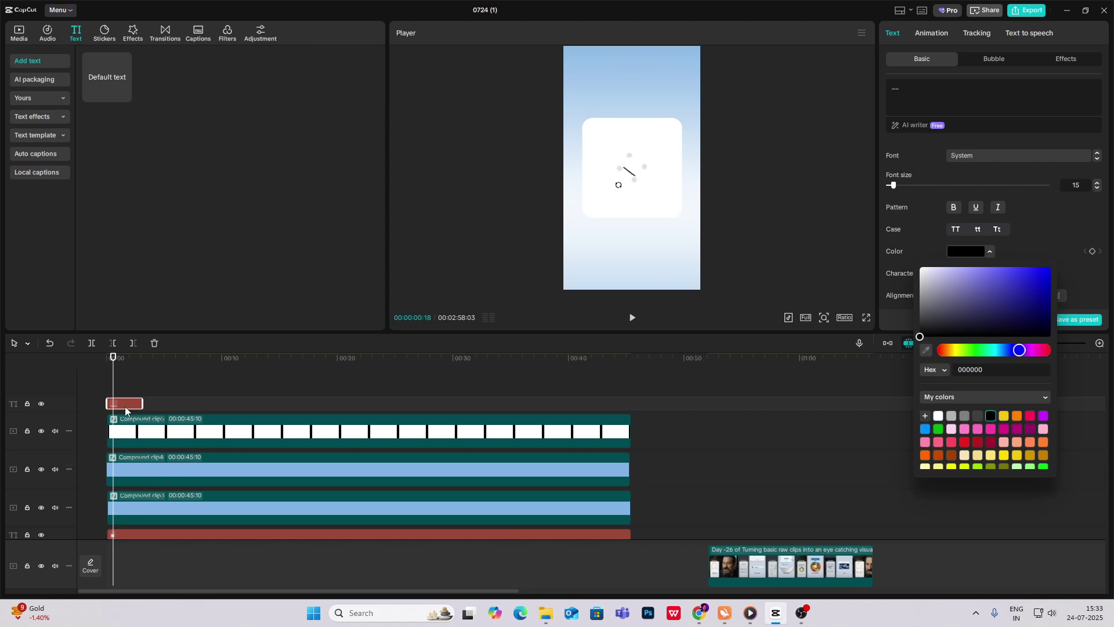
left_click_drag(124, 407, 124, 384)
mouse_move(619, 186)
left_mouse_down()
mouse_move(646, 183)
mouse_move(631, 179)
mouse_move(639, 195)
left_mouse_up()
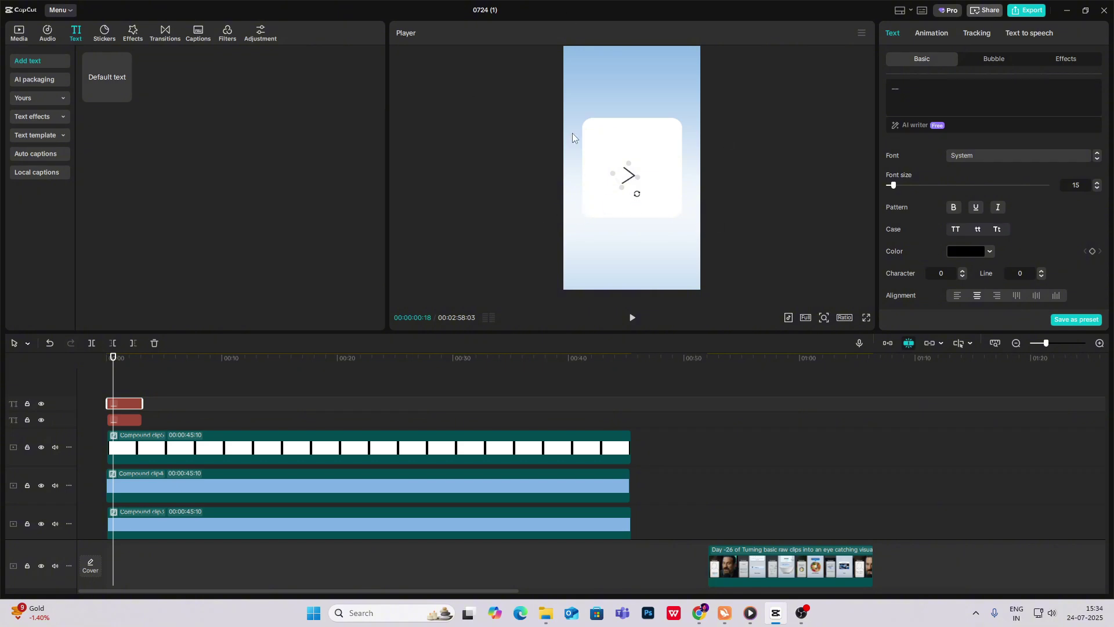
left_click_drag(177, 391, 100, 426)
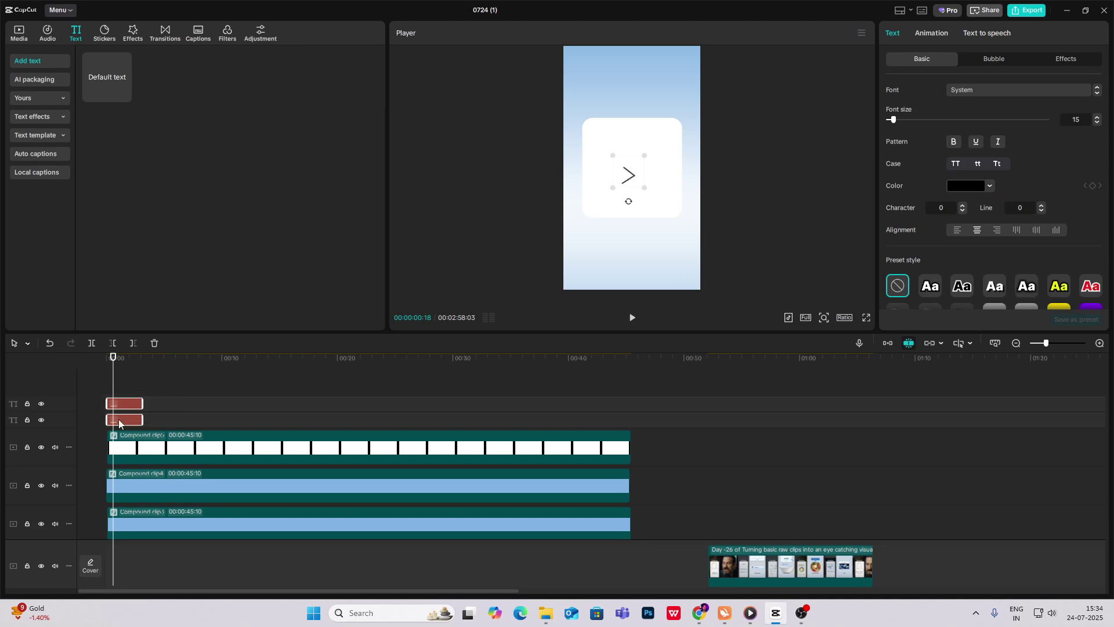
key("Delete")
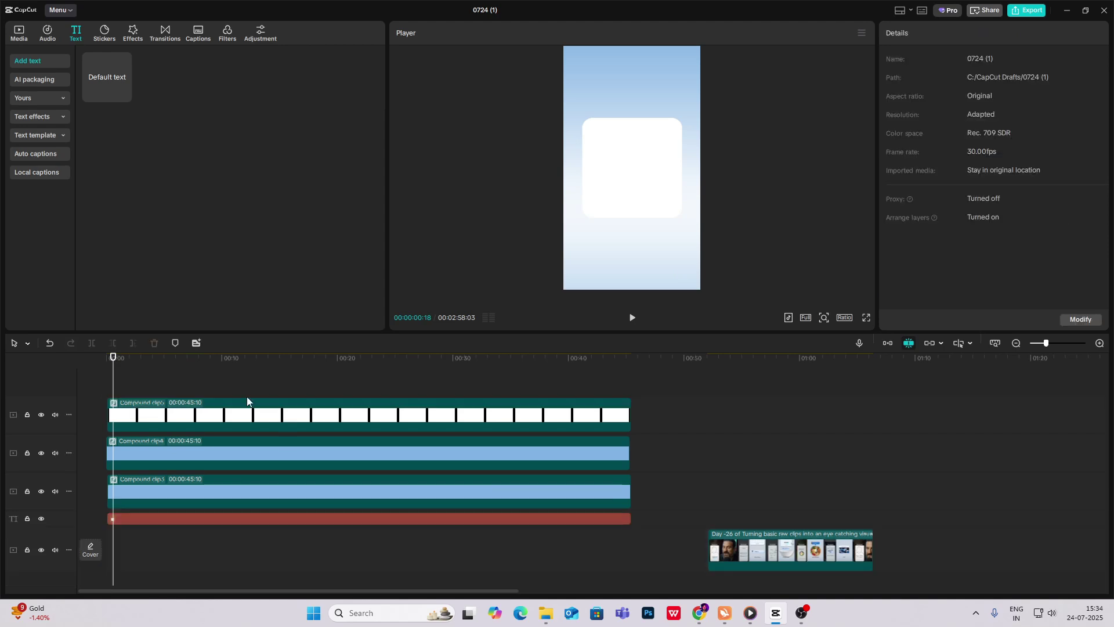
Step: Move the prepared June 2025 calendar compound clip to the timeline start above the gradient layers and delete the plain white card clip
left_click(1017, 349)
left_click(1016, 349)
left_click_drag(616, 536, 123, 380)
left_click_drag(704, 191, 633, 168)
left_click(131, 453)
key("Delete")
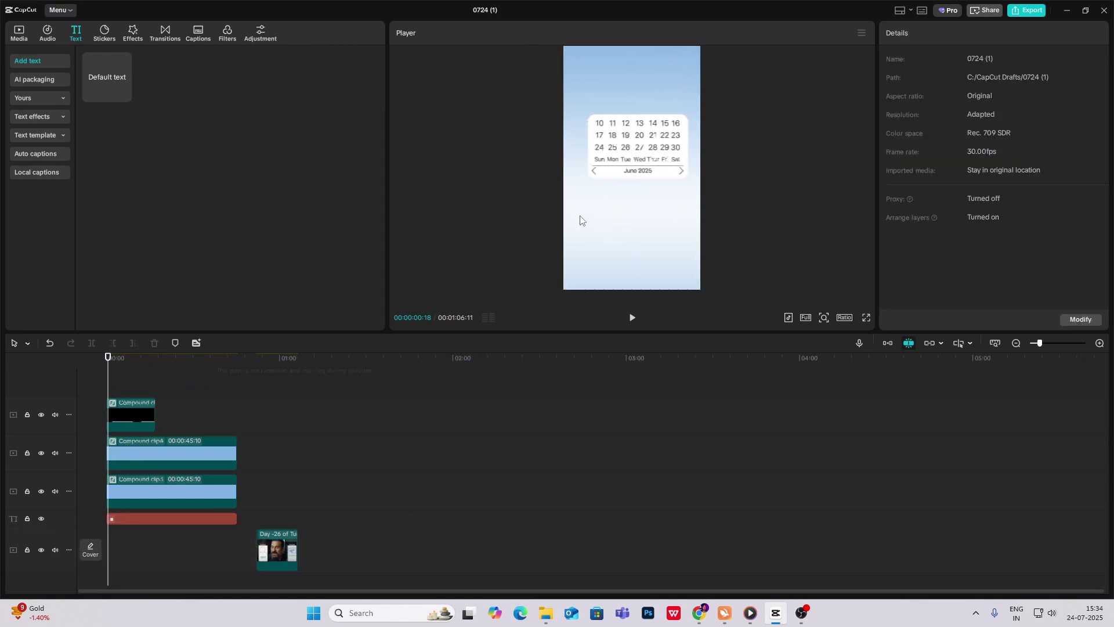
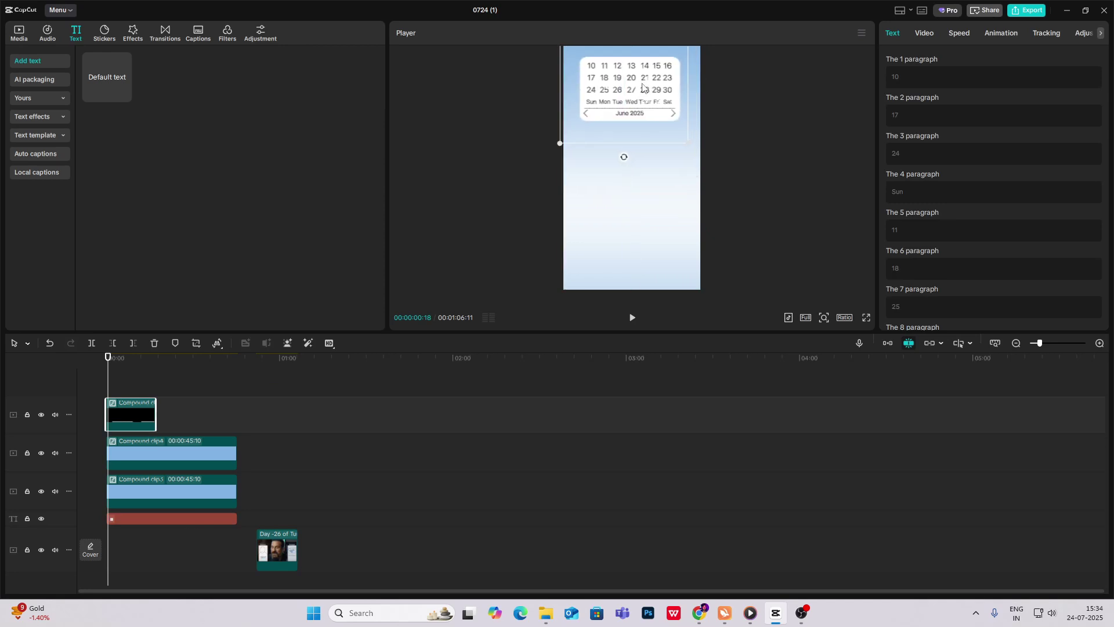
Step: Scale the calendar clip to about 121% and place it at the upper edge of the frame, about X -124, Y 2582
left_click(502, 222)
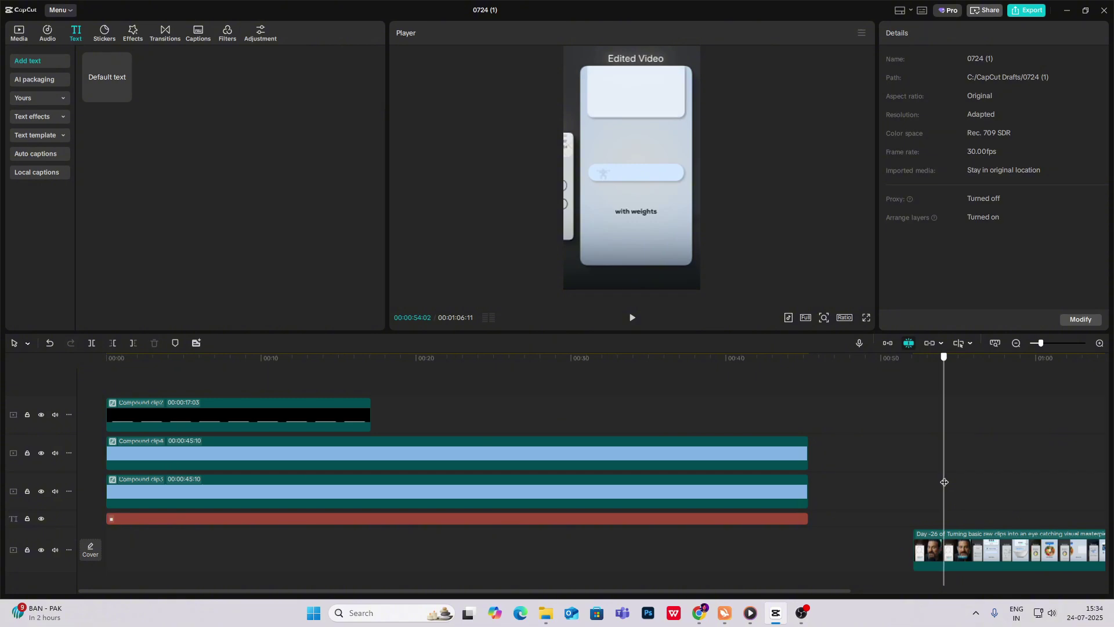
left_click_drag(943, 481, 82, 402)
left_click(132, 415)
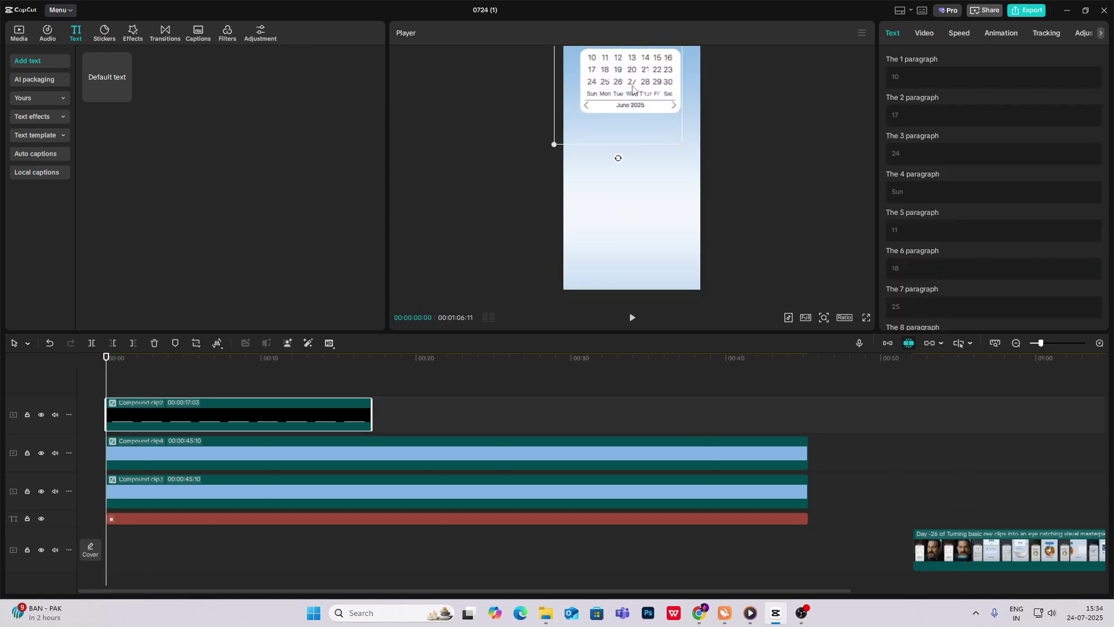
left_click_drag(629, 141, 636, 115)
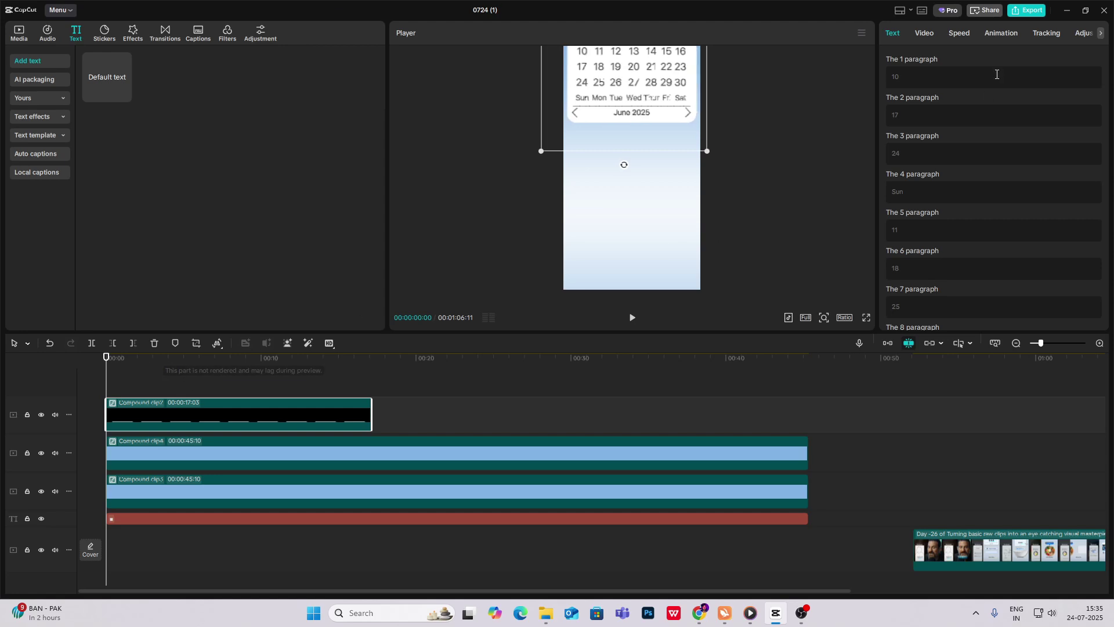
Step: Keyframe the calendar's transform at 00:00 and 04:15, with the first keyframe above the frame at about X -128, Y 3821
left_click(924, 35)
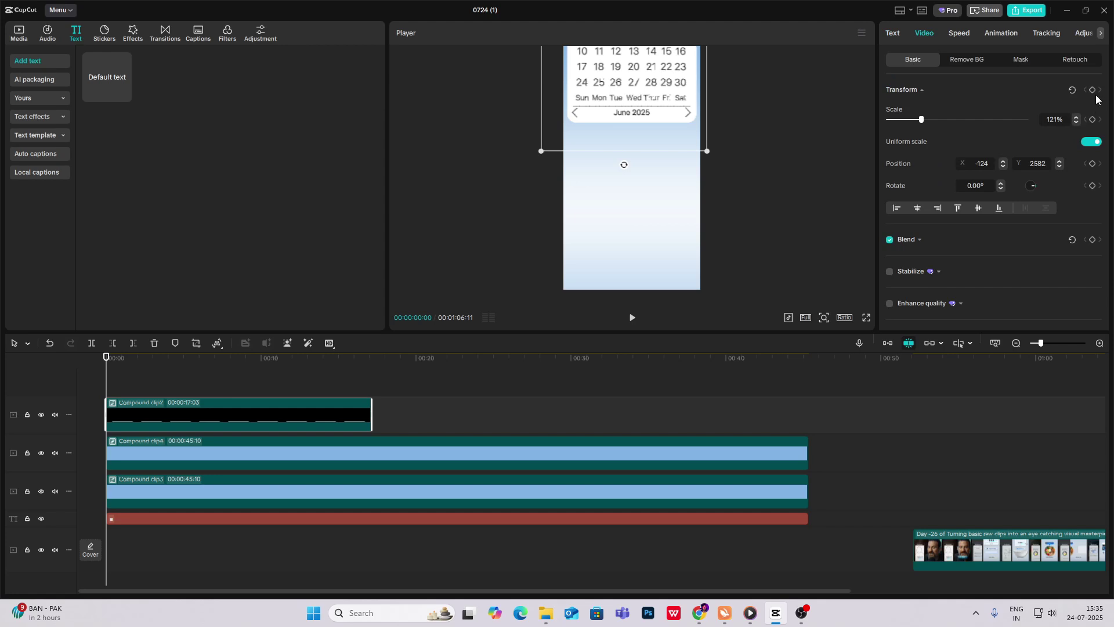
left_click(1094, 90)
left_click_drag(104, 383, 176, 383)
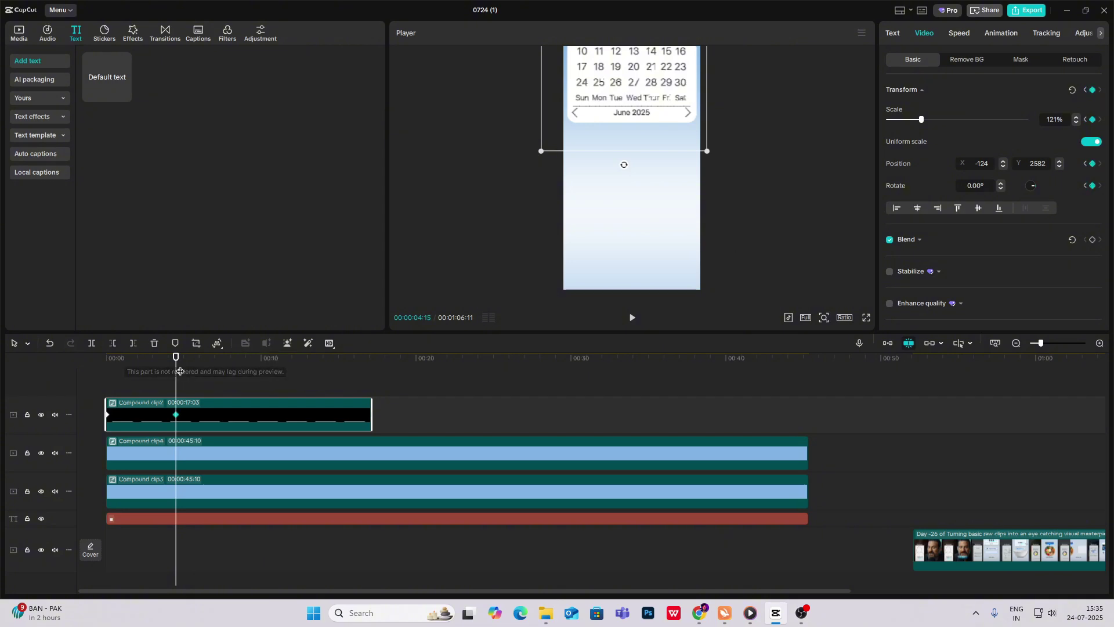
left_click_drag(176, 371, 0, 377)
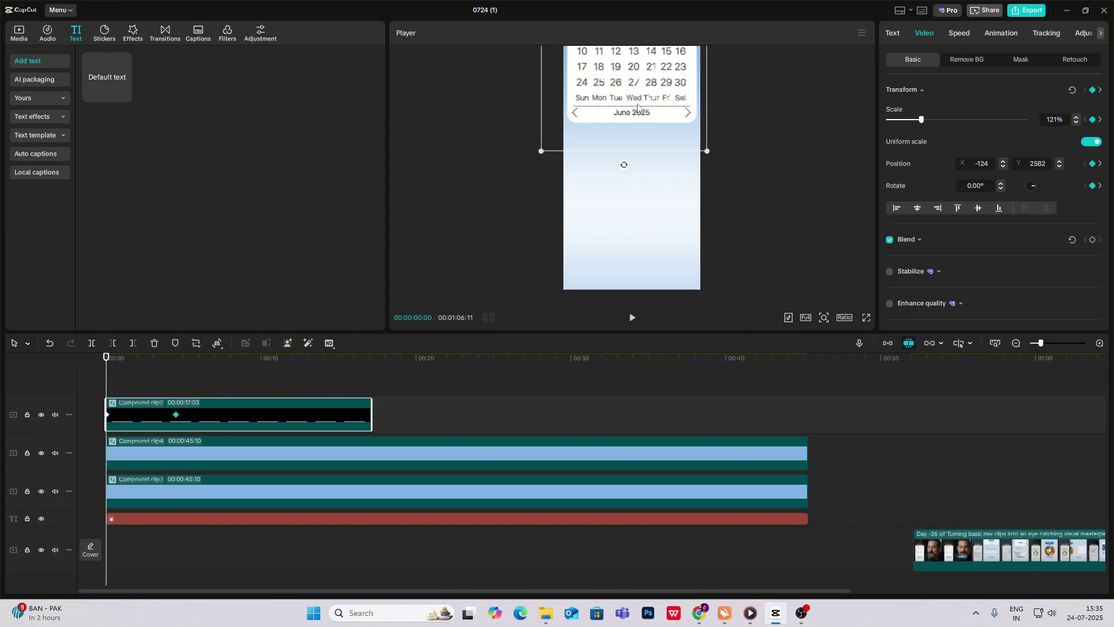
left_click_drag(638, 108, 641, 31)
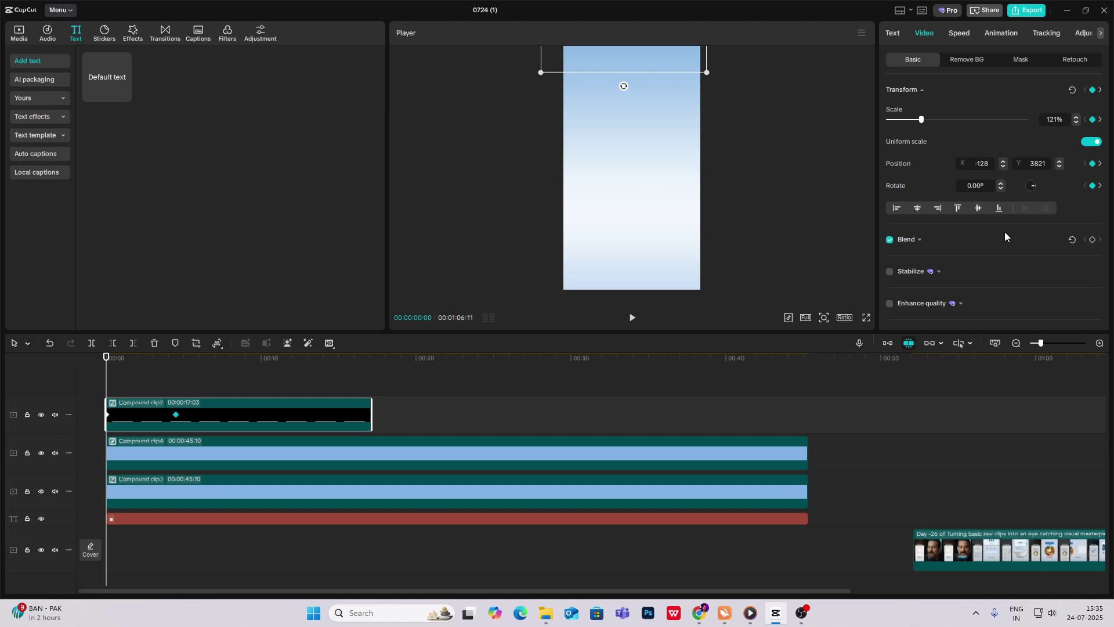
Step: Add blend keyframes to the calendar at 00:00 and 04:15 and set the starting opacity to 0%
scroll(1078, 208, "down", 4)
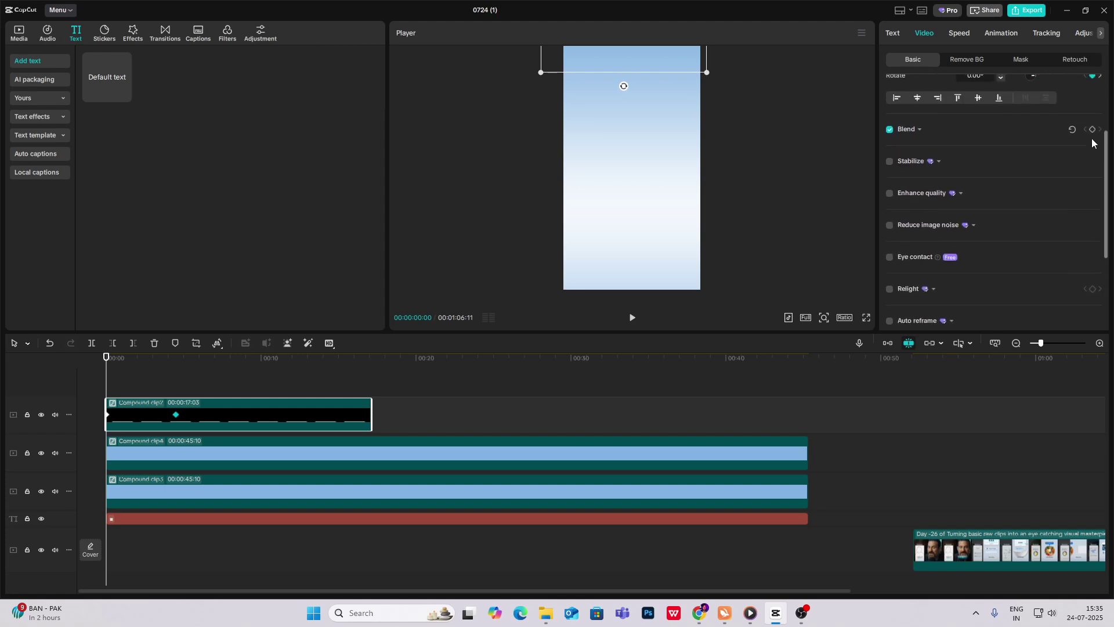
left_click(149, 380)
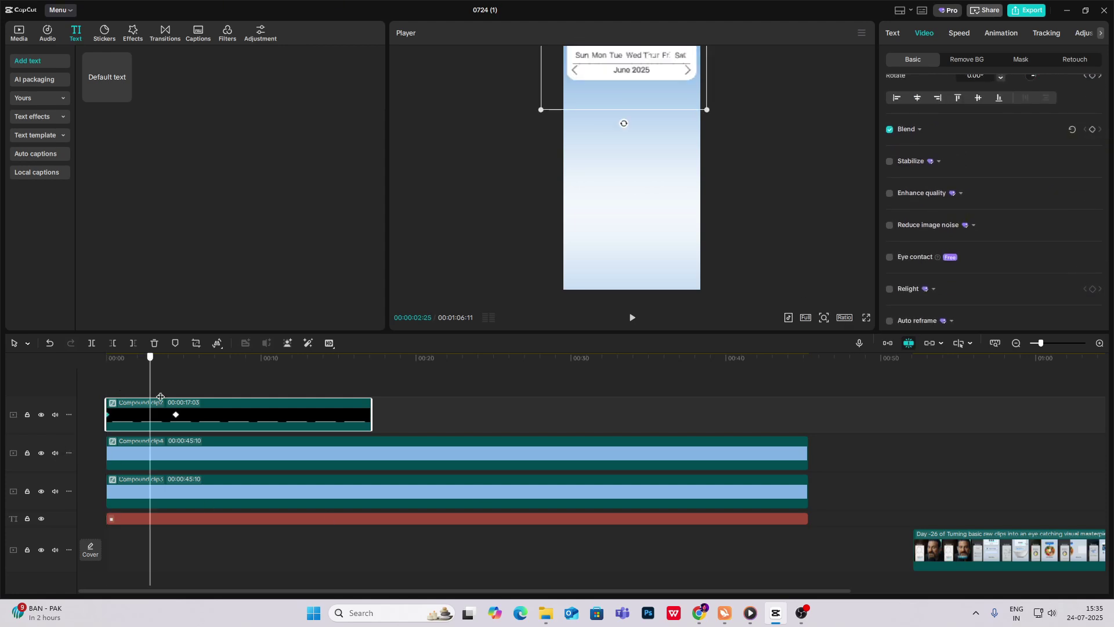
left_click(176, 414)
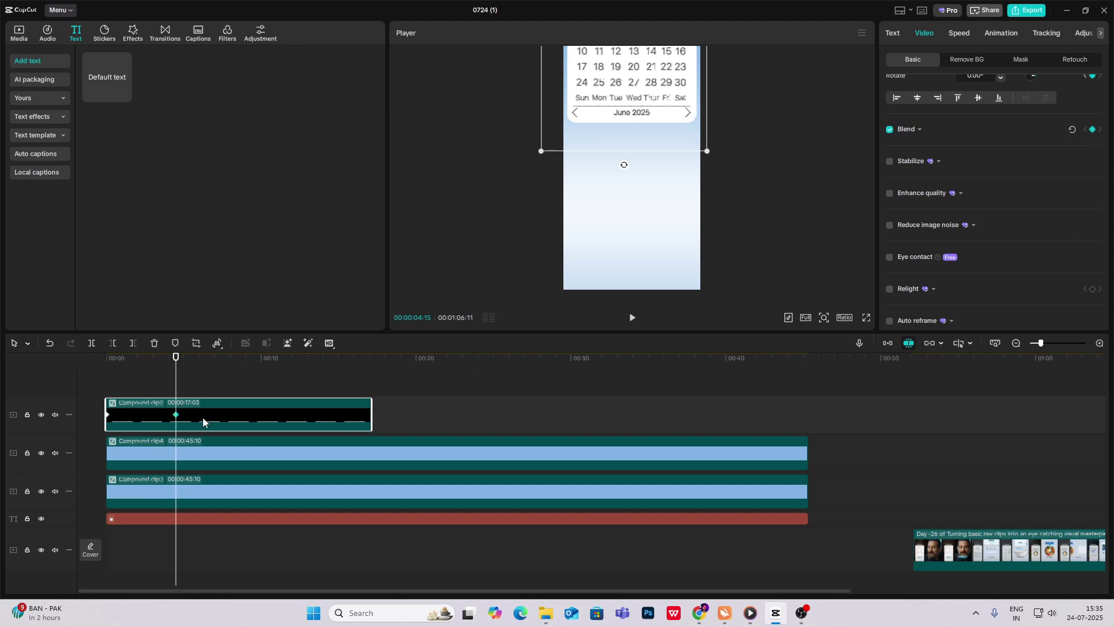
key("Home")
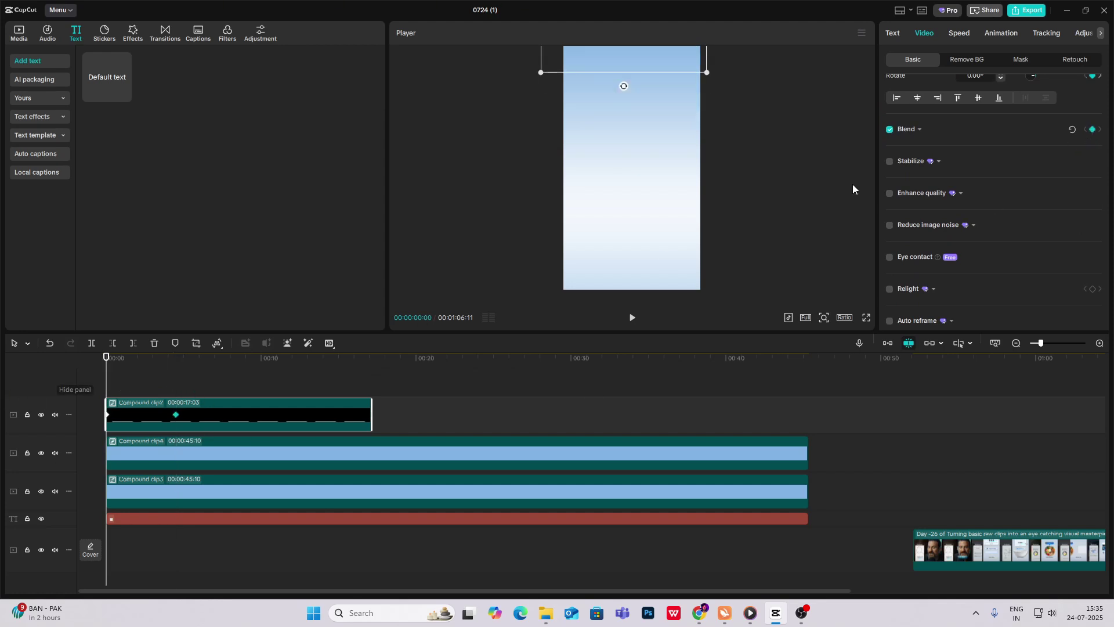
left_click(904, 129)
left_click_drag(980, 182, 176, 250)
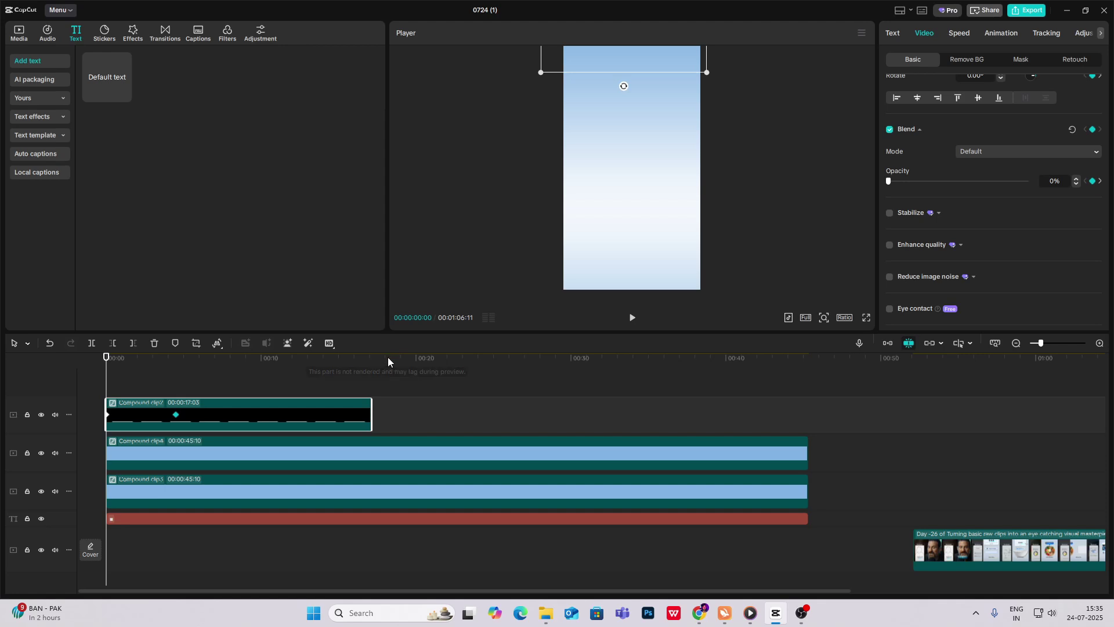
Step: Apply the Cubic Out preset curve to the calendar's Y-position keyframes
key("alt+k")
left_click(146, 427)
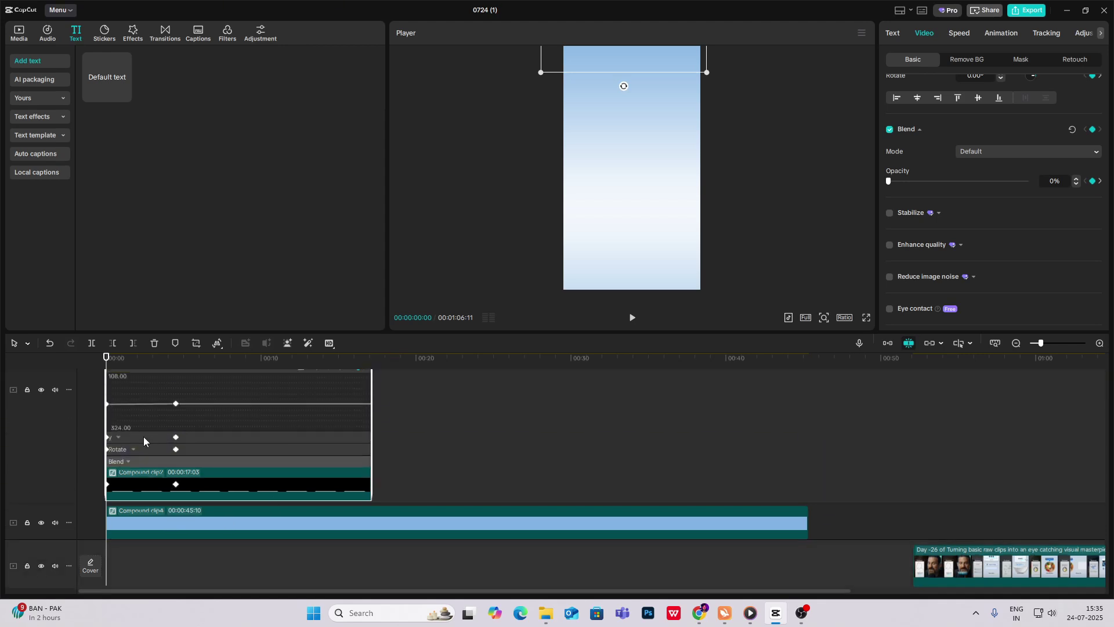
left_click(143, 439)
left_click(300, 380)
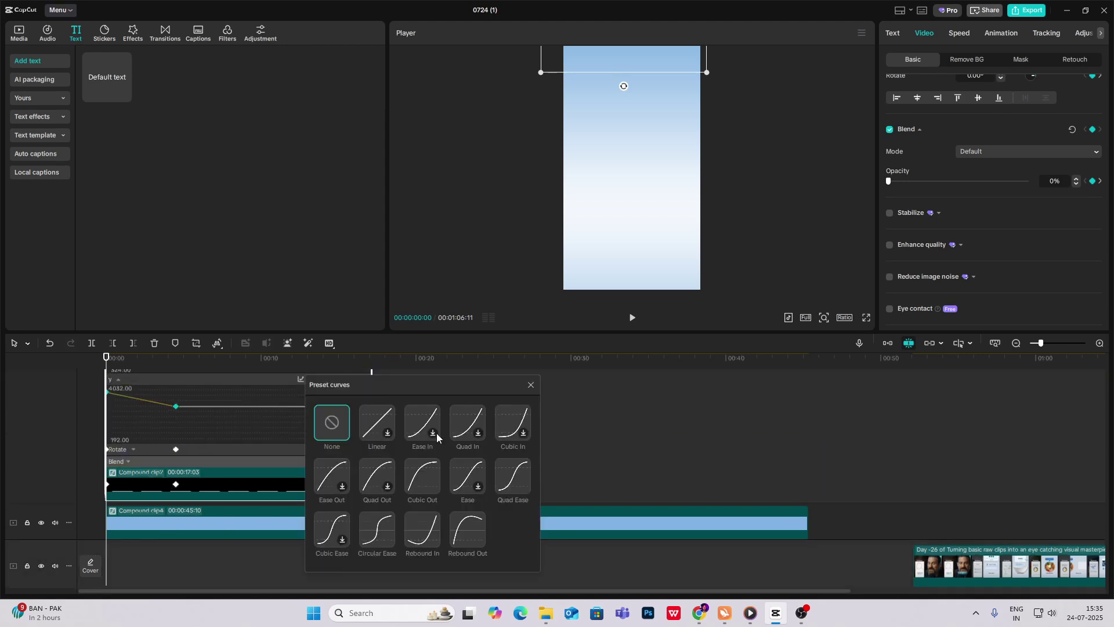
left_click(422, 476)
left_click(531, 384)
key("alt+k")
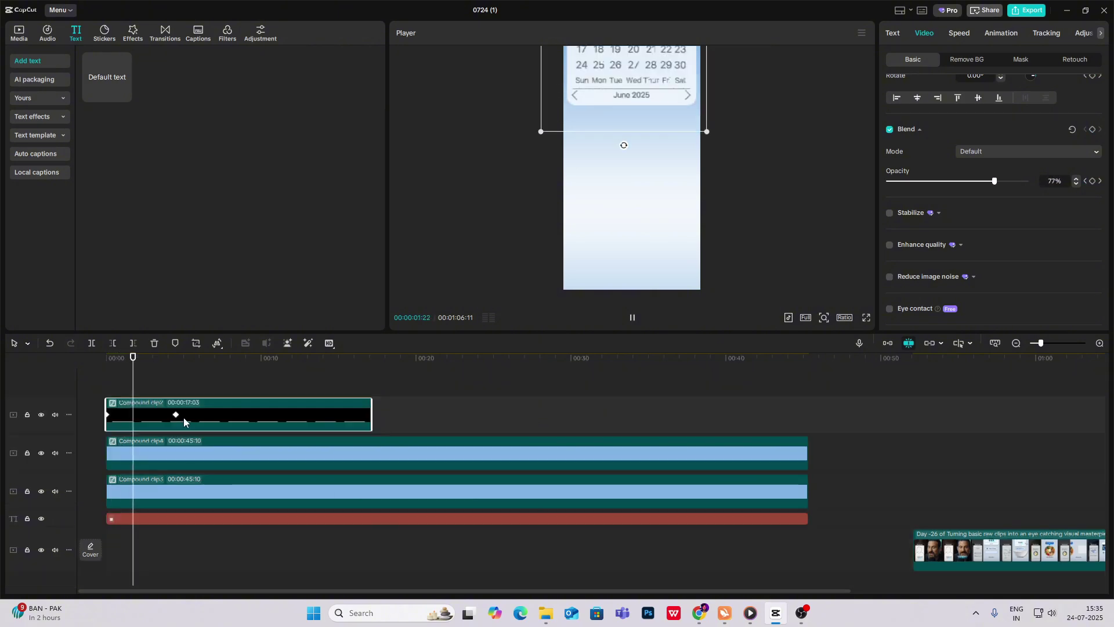
Step: Shorten the calendar's entrance by moving its end keyframe earlier, and play the animation from the timeline start
left_click_drag(175, 415, 156, 418)
left_click(100, 378)
key("space")
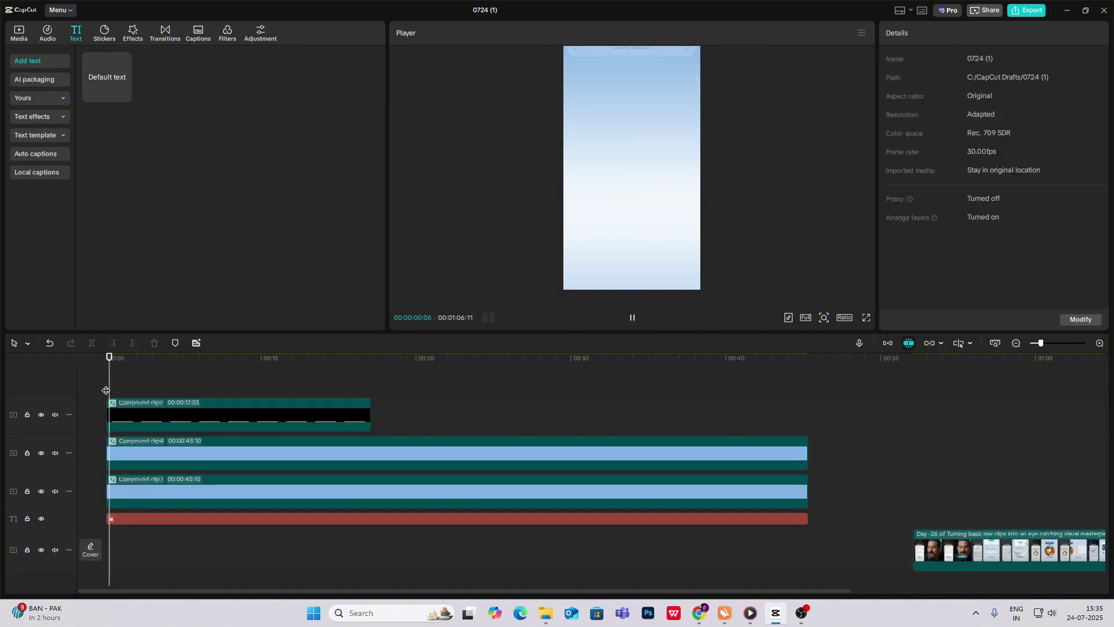
scroll(107, 386, "up", 4)
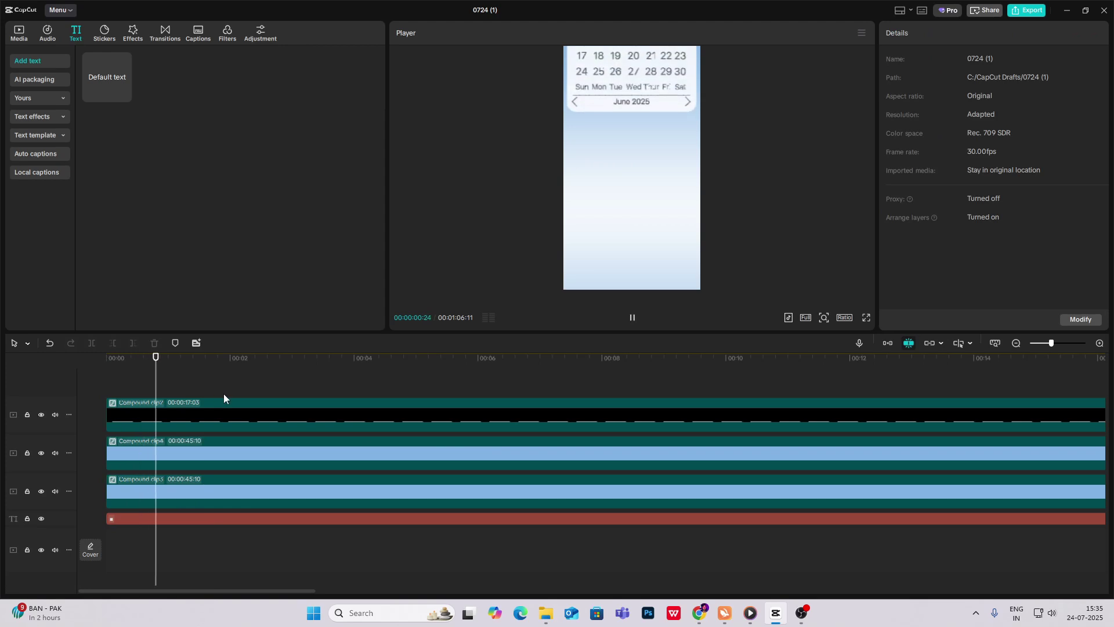
key("space")
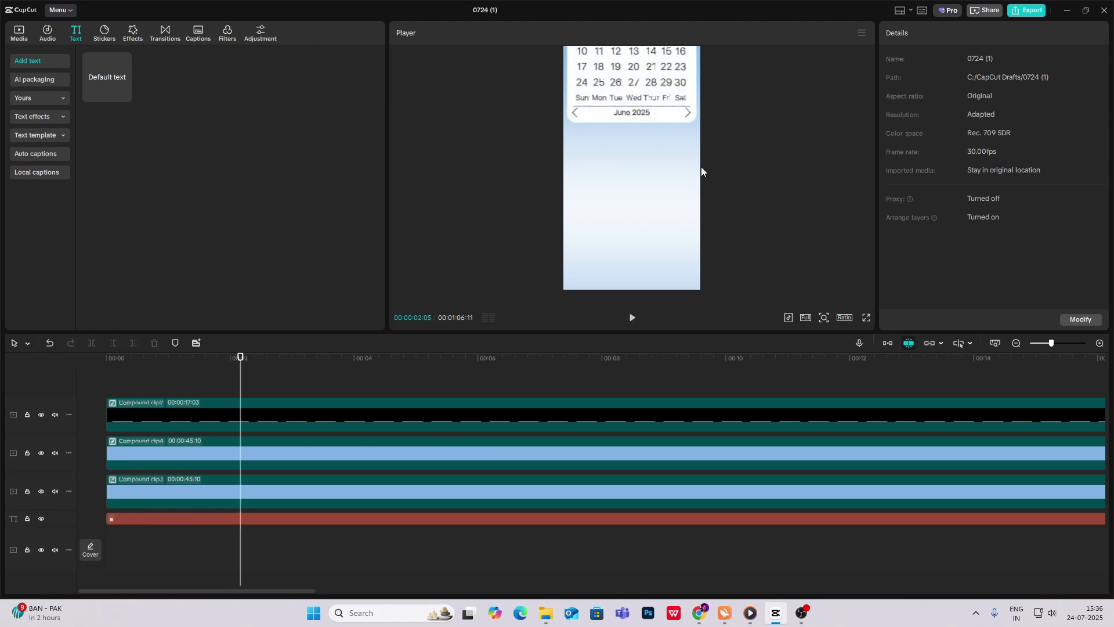
Step: Check the calendar in a full-size preview, and add a text layer above it containing a solid circle symbol
left_click(866, 319)
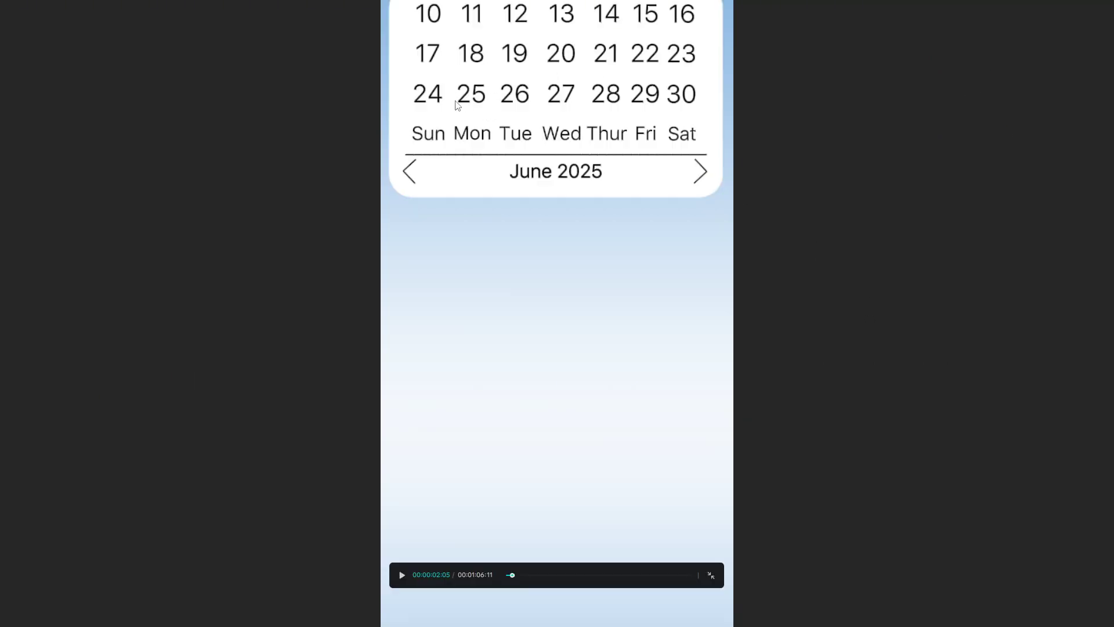
key("Escape")
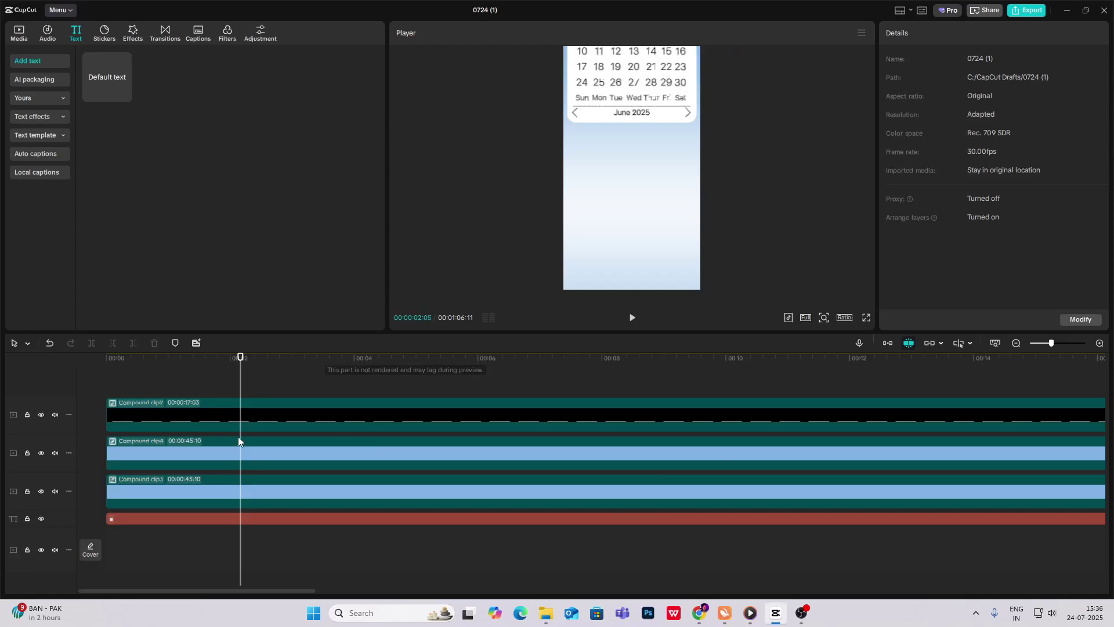
left_click_drag(123, 92, 123, 389)
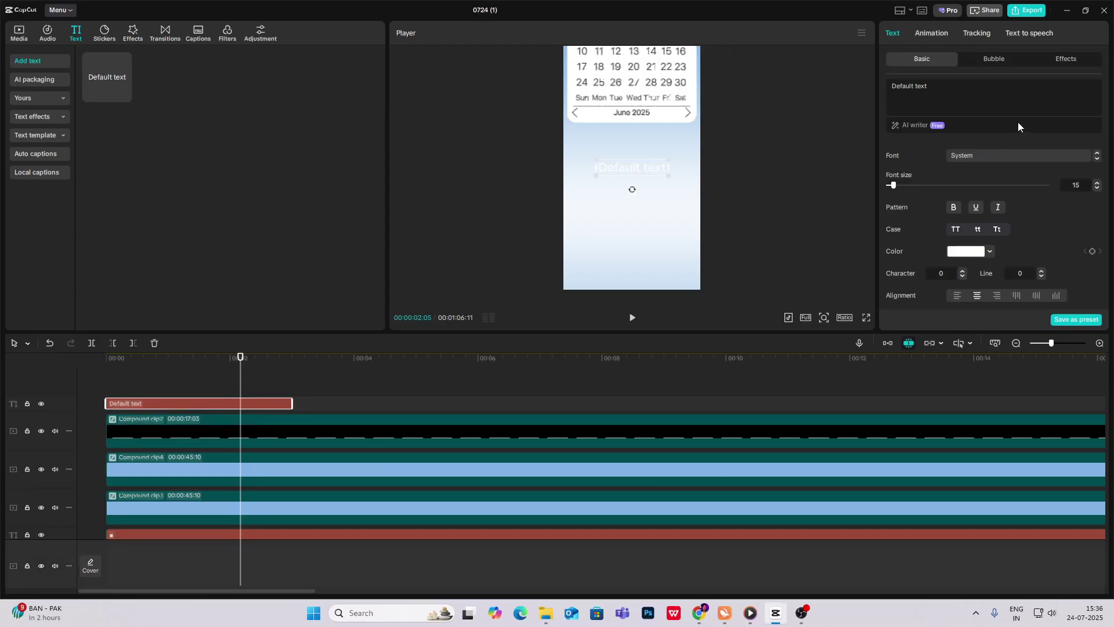
key("super+period")
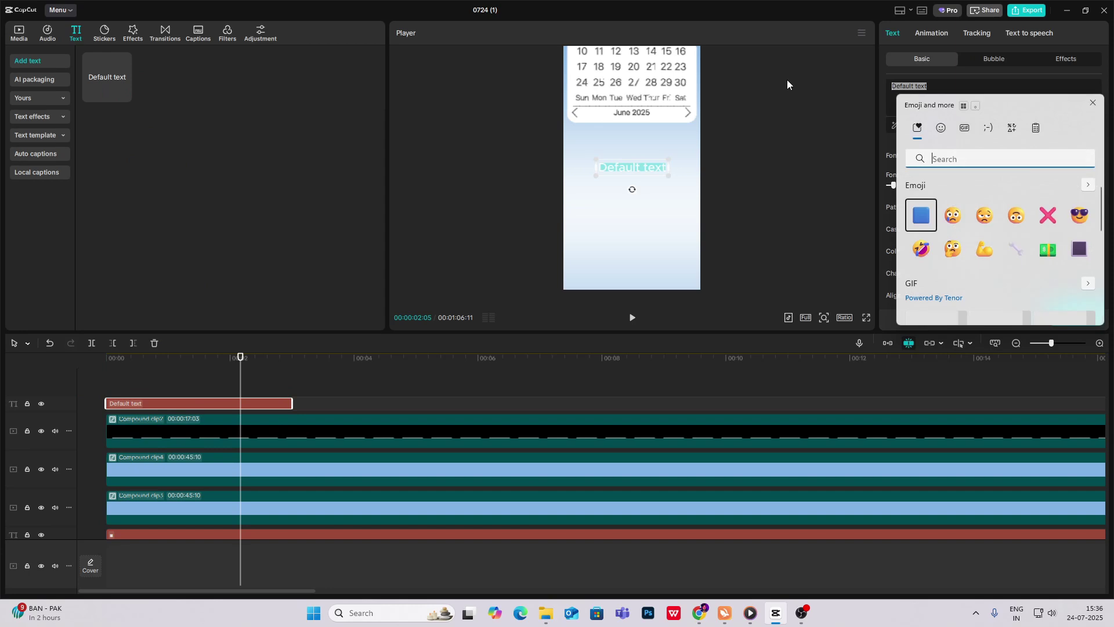
left_click(1011, 131)
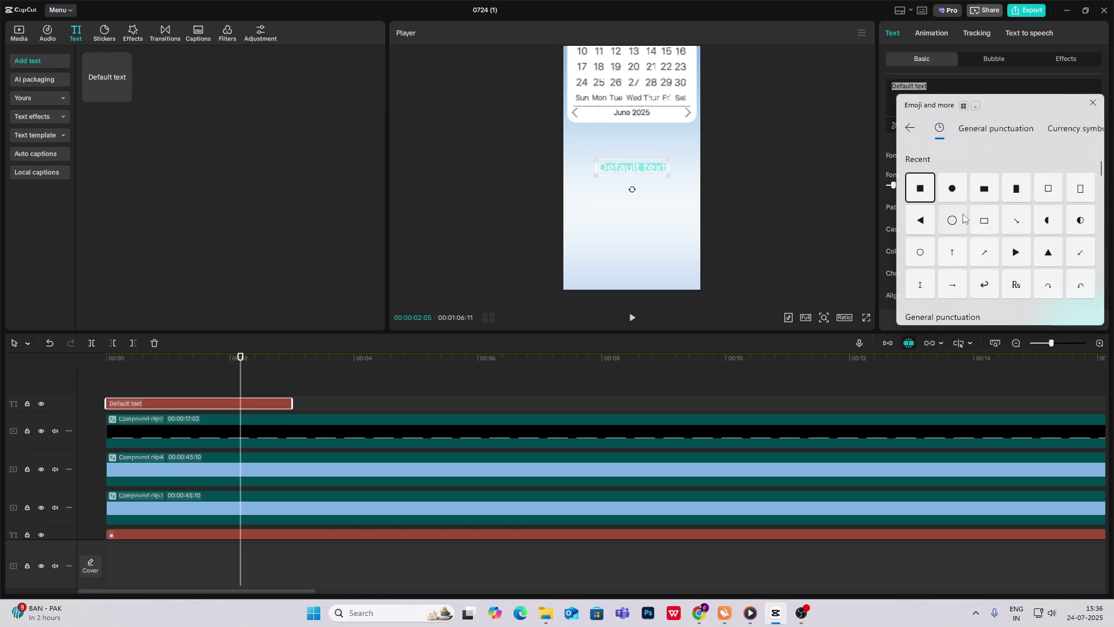
left_click(954, 191)
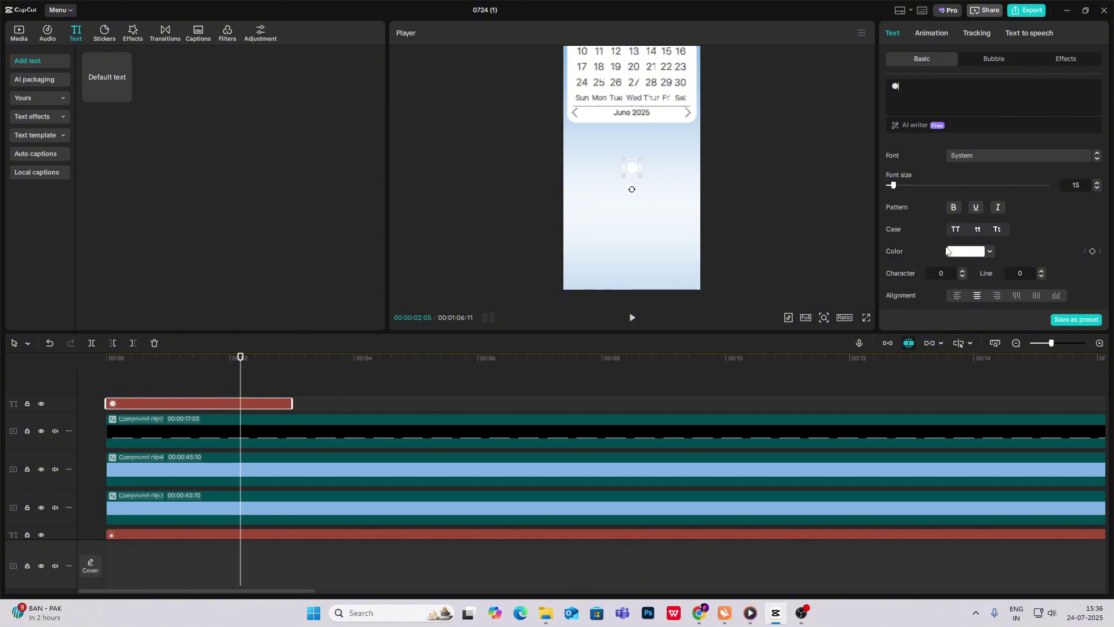
Step: Colour the circle blue (0090FF) and move it onto the calendar beside the date 25
left_click(966, 251)
left_click(925, 429)
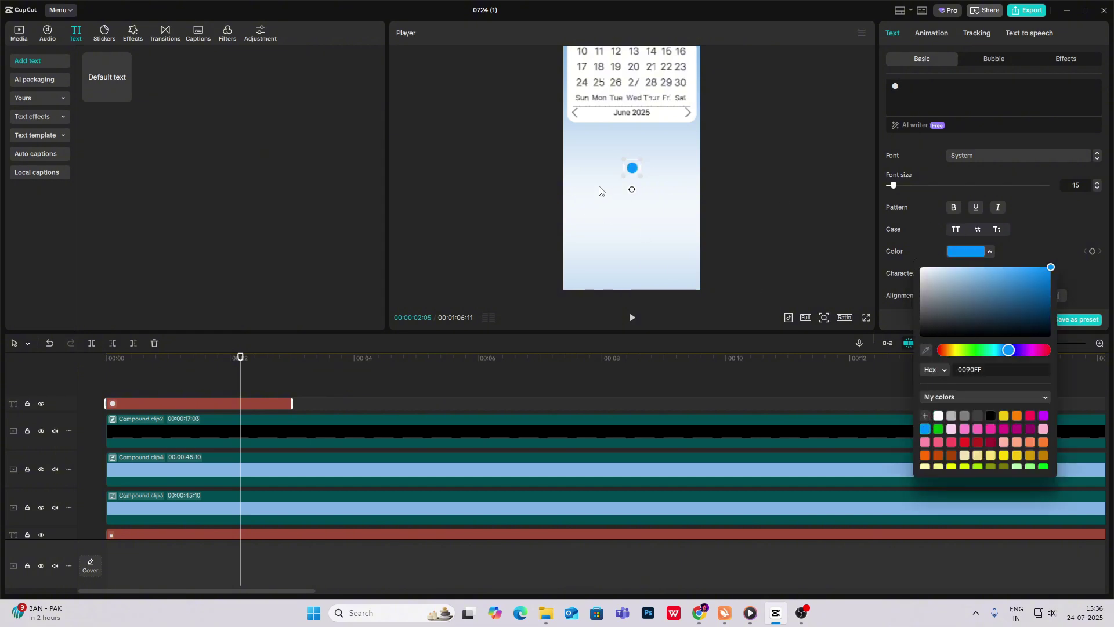
left_click_drag(631, 168, 588, 79)
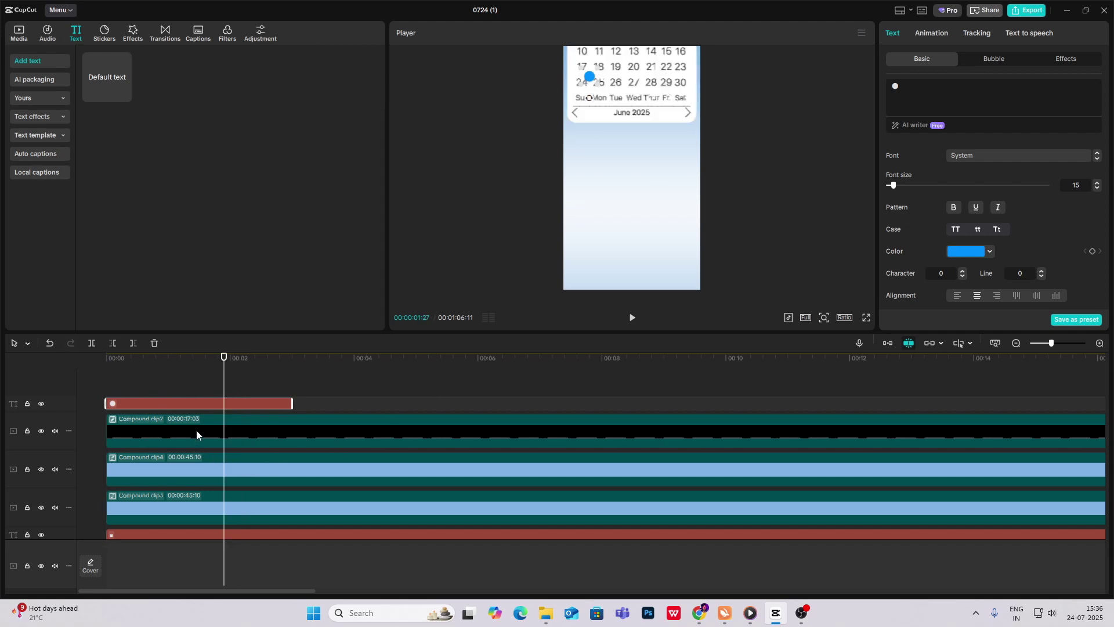
Step: Paste the blue circle into the calendar compound clip, placing it at the start on the layer beneath the 25 text
double_click(196, 430)
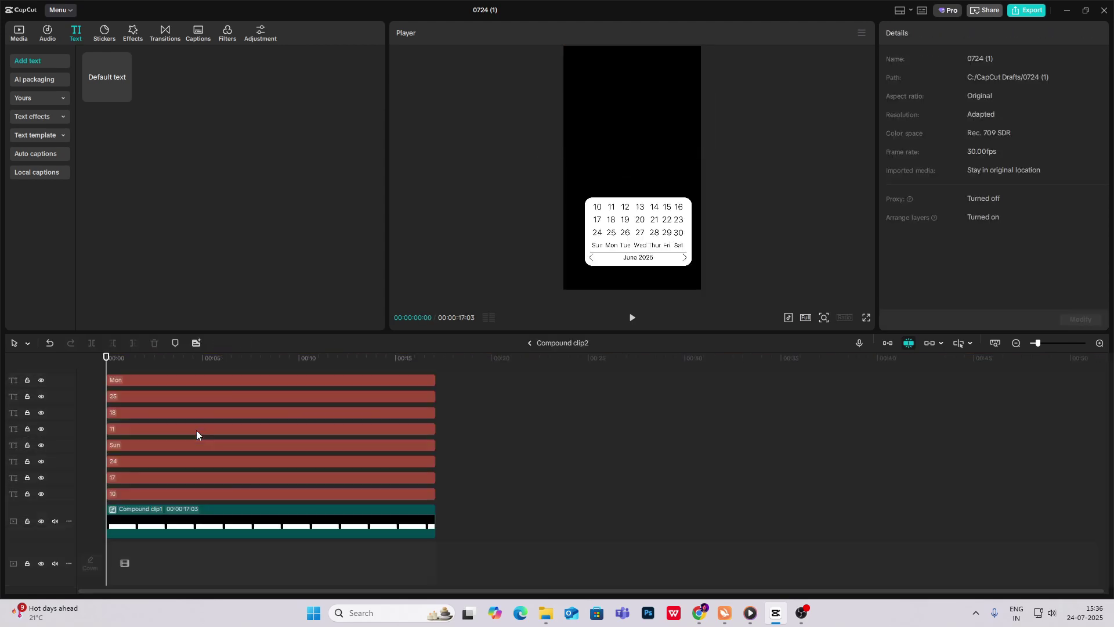
scroll(197, 430, "down", 3)
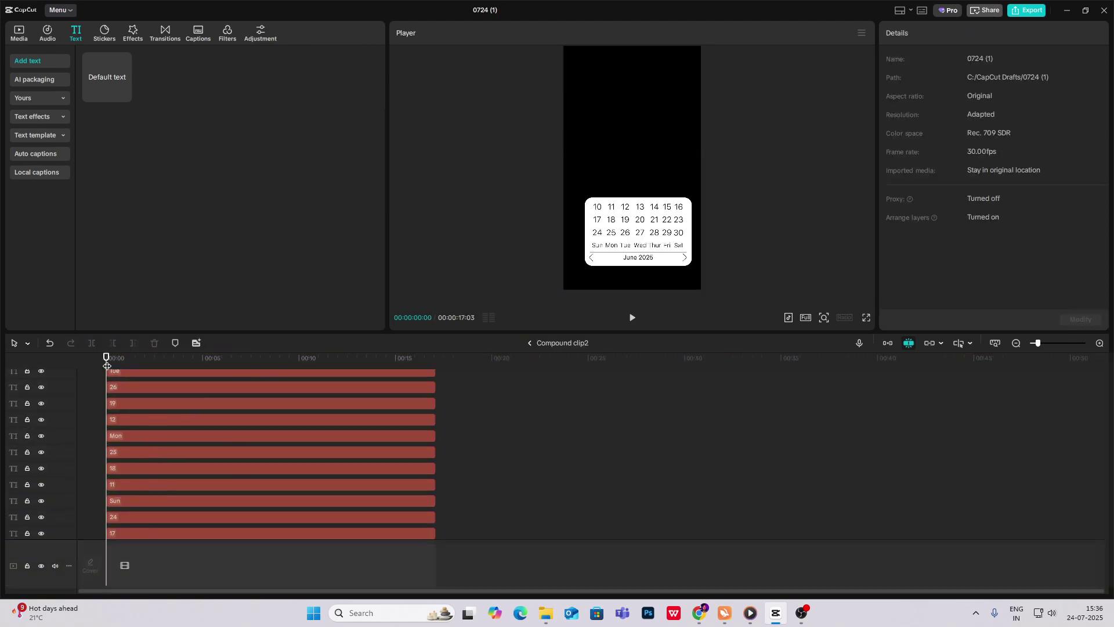
left_click_drag(107, 365, 198, 360)
scroll(403, 296, "up", 3)
key("ctrl+v")
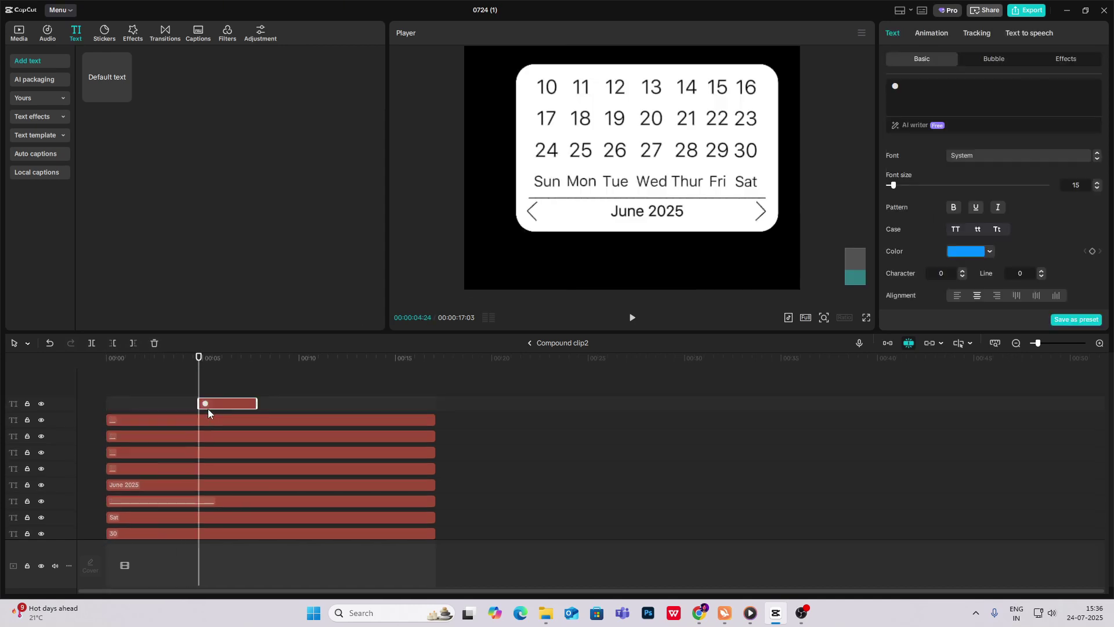
left_click_drag(210, 403, 115, 535)
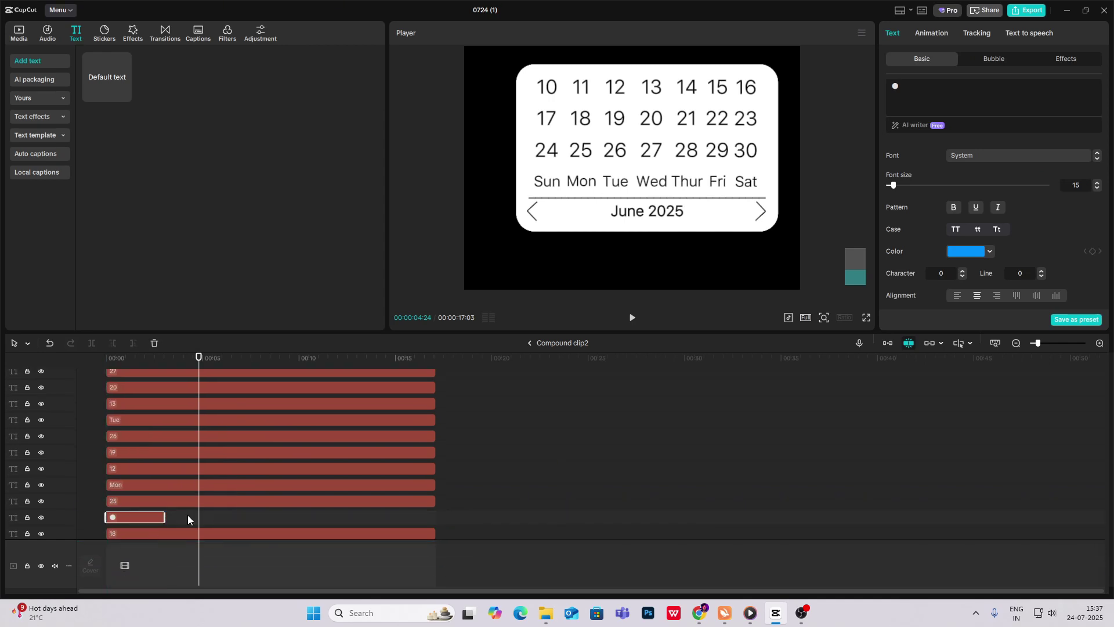
Step: Extend the circle layer to 17:03 and fit it around the 25 at about 126% scale, position X -328, Y -1019
left_click_drag(199, 377, 122, 386)
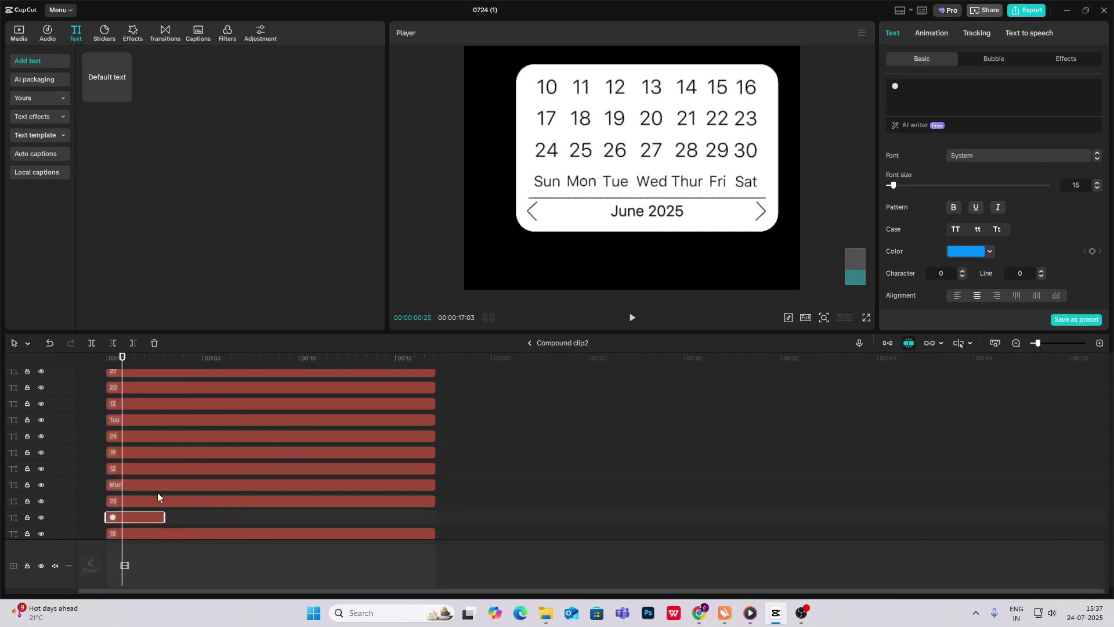
left_click_drag(162, 518, 435, 517)
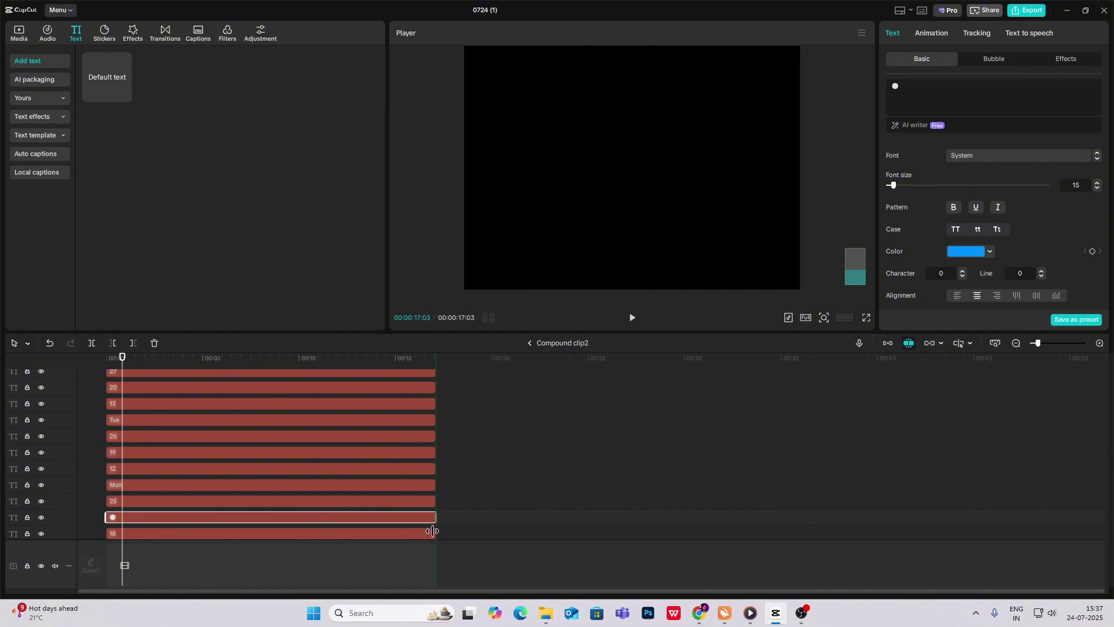
left_click_drag(604, 94, 608, 90)
left_click_drag(566, 132, 565, 130)
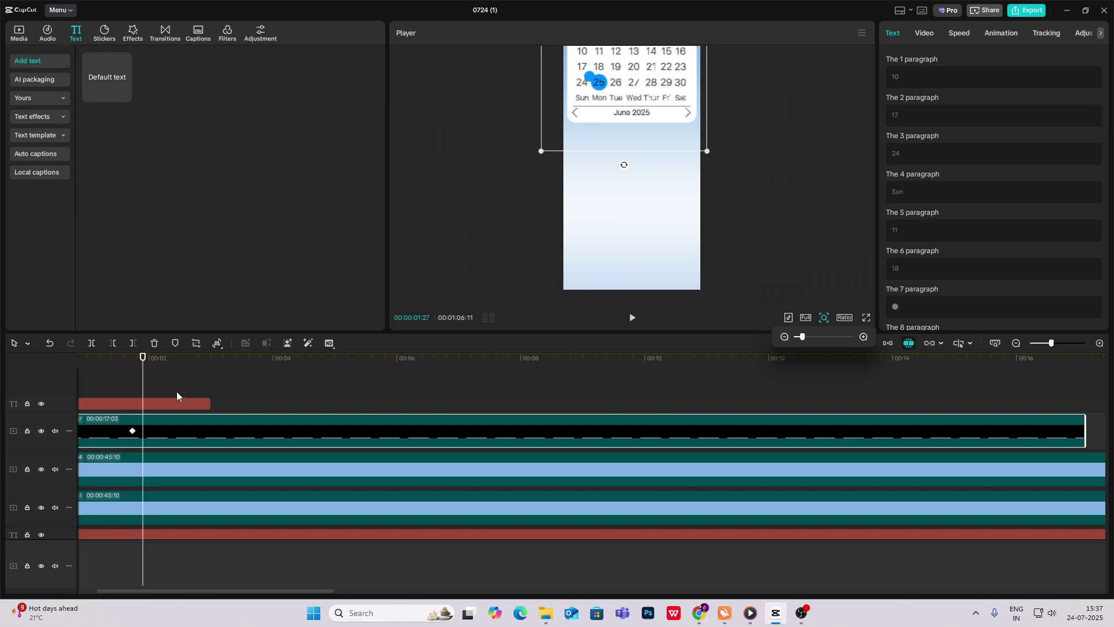
Step: Delete the leftover circle layer from the main timeline and inspect the highlighted 25 up close
left_click(167, 405)
key("Delete")
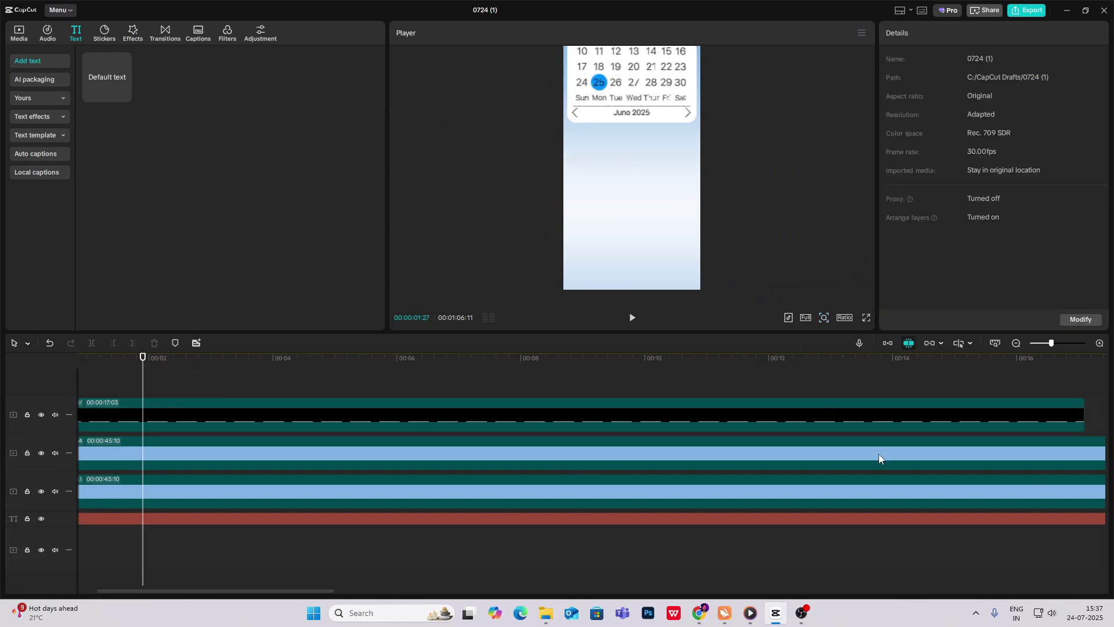
left_click(823, 318)
left_click_drag(817, 337, 836, 338)
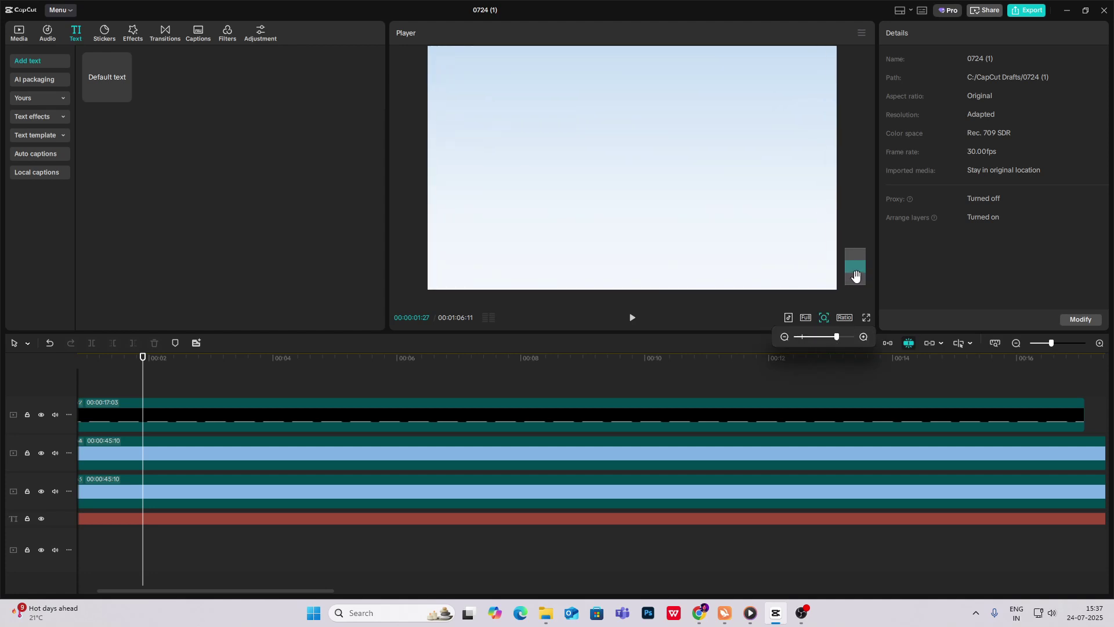
left_click_drag(856, 275, 856, 255)
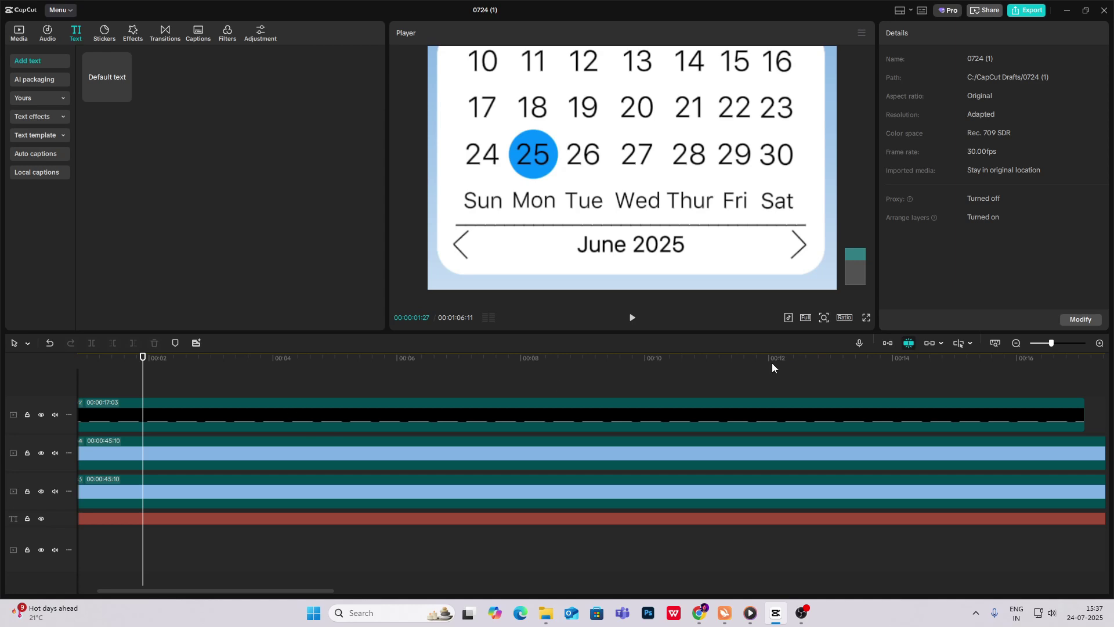
Step: Reopen the calendar compound clip and add a transform keyframe to the blue circle at 00:00
double_click(172, 408)
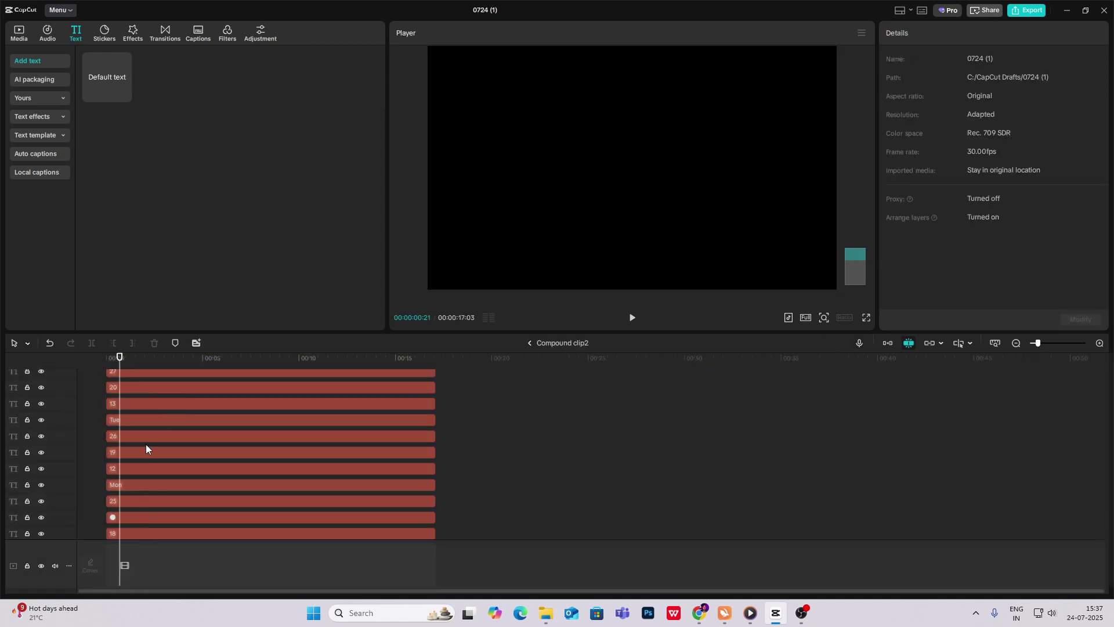
left_click_drag(119, 358, 110, 363)
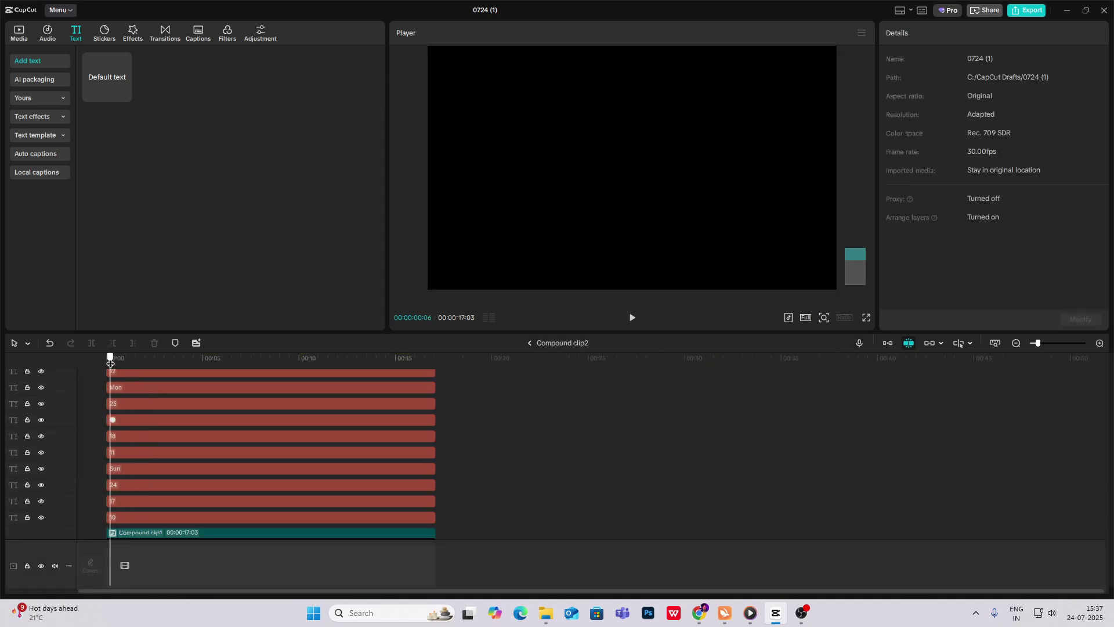
left_click(824, 318)
left_click_drag(830, 337, 810, 338)
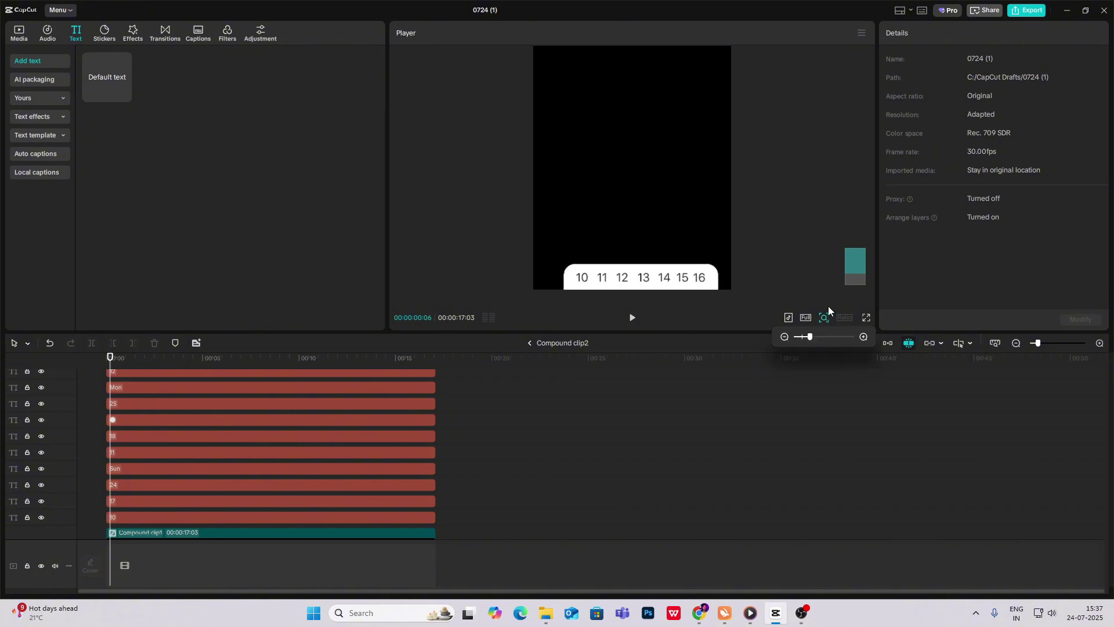
left_click_drag(855, 264, 854, 299)
left_click(824, 319)
left_click_drag(809, 337, 841, 336)
left_click_drag(855, 273, 854, 284)
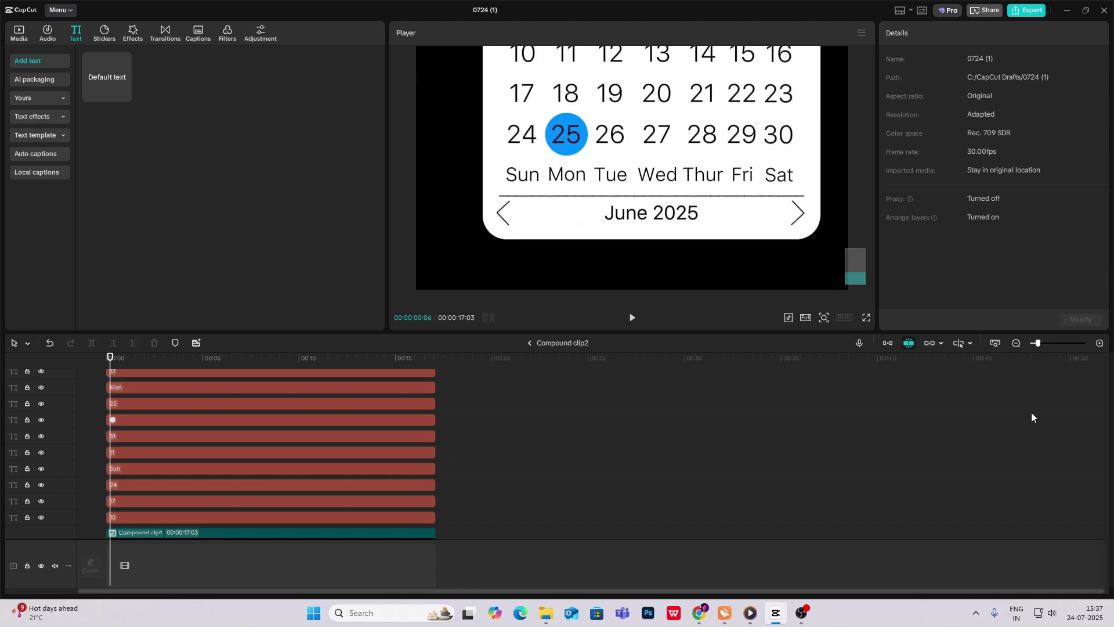
left_click(1100, 343)
left_click(1099, 343)
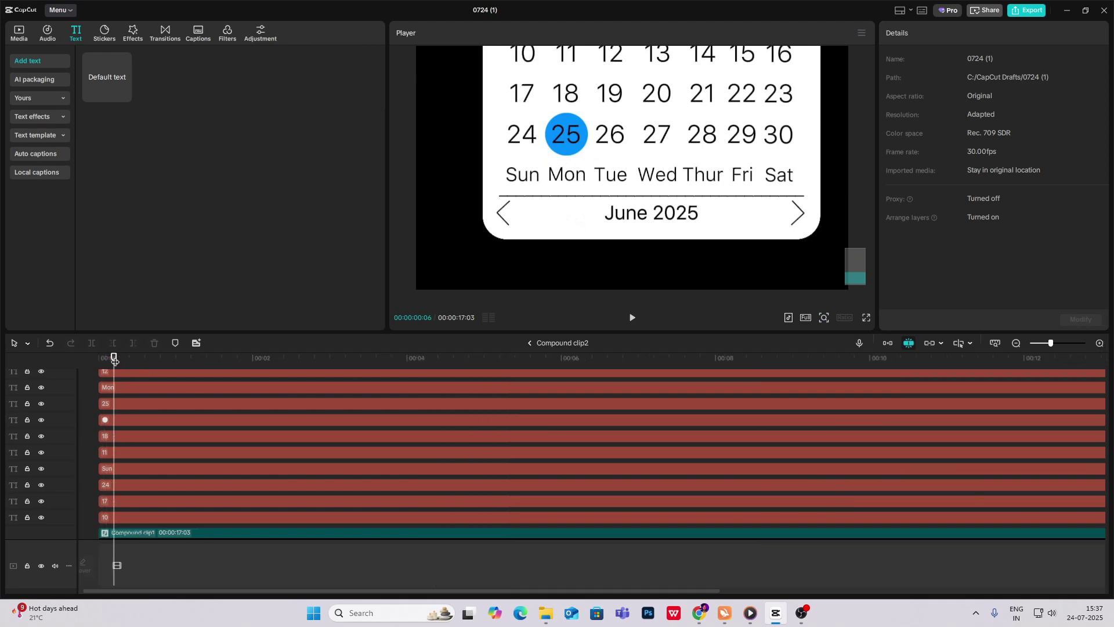
left_click_drag(114, 361, 98, 364)
left_click(130, 424)
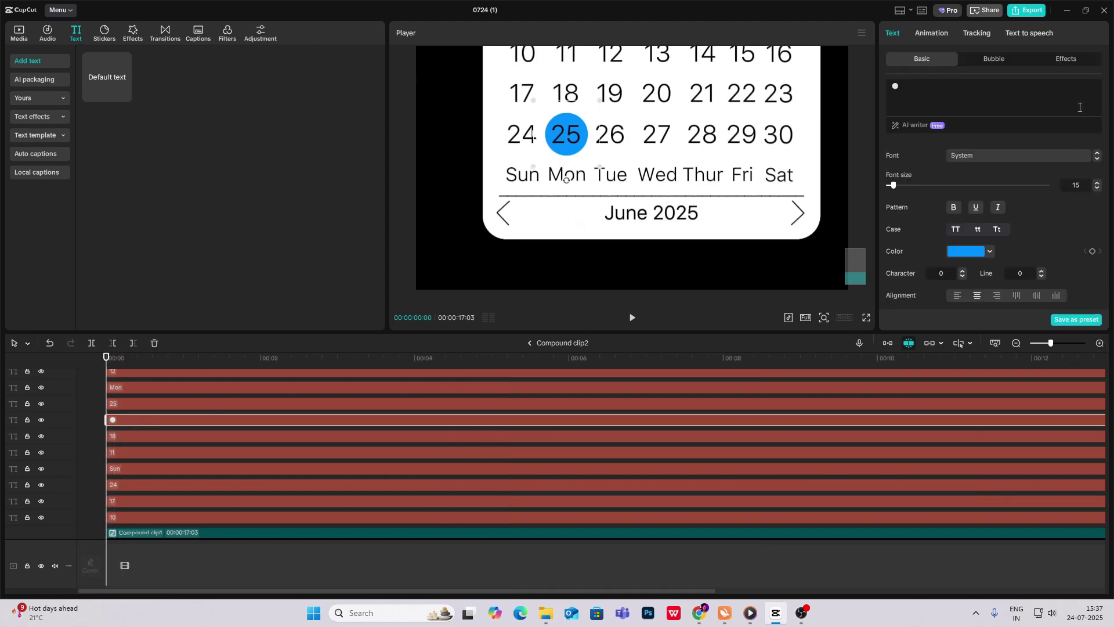
scroll(1061, 228, "down", 5)
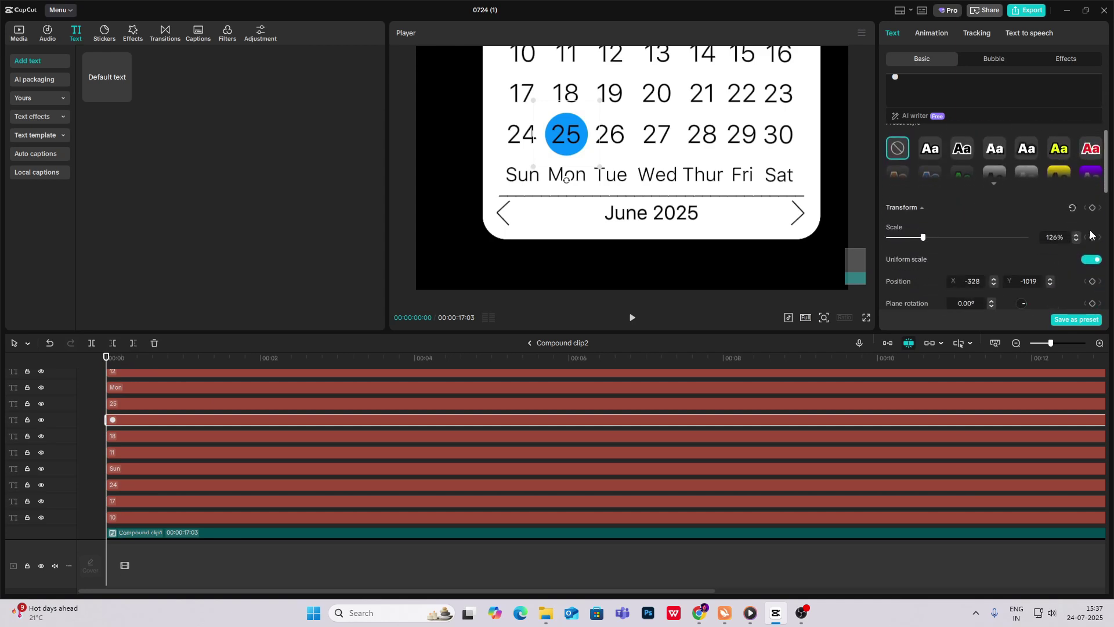
left_click(1092, 209)
Step: Add a transform keyframe to the circle at 12 frames and set its scale at 00:00 to 1%
left_click_drag(111, 360, 138, 376)
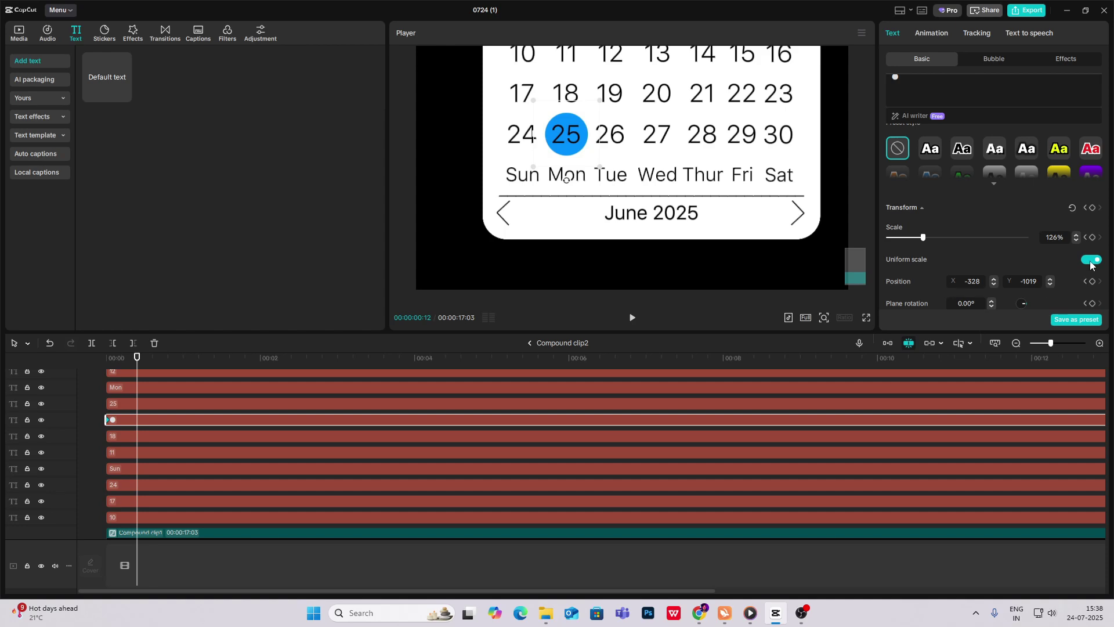
left_click(1092, 209)
left_click_drag(134, 364, 110, 365)
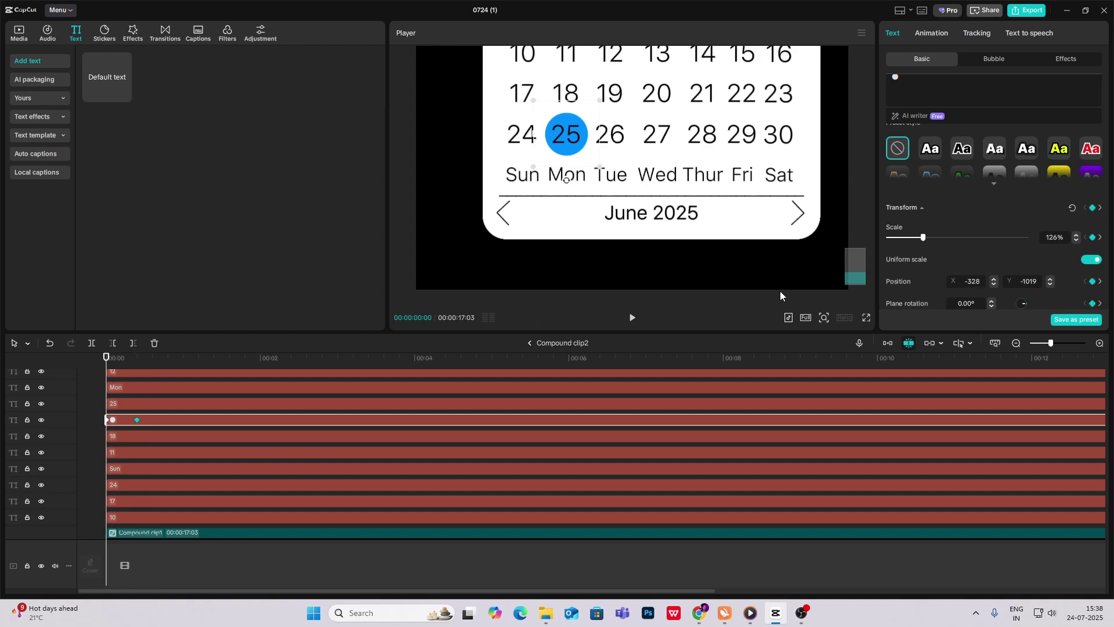
left_click_drag(924, 238, 455, 243)
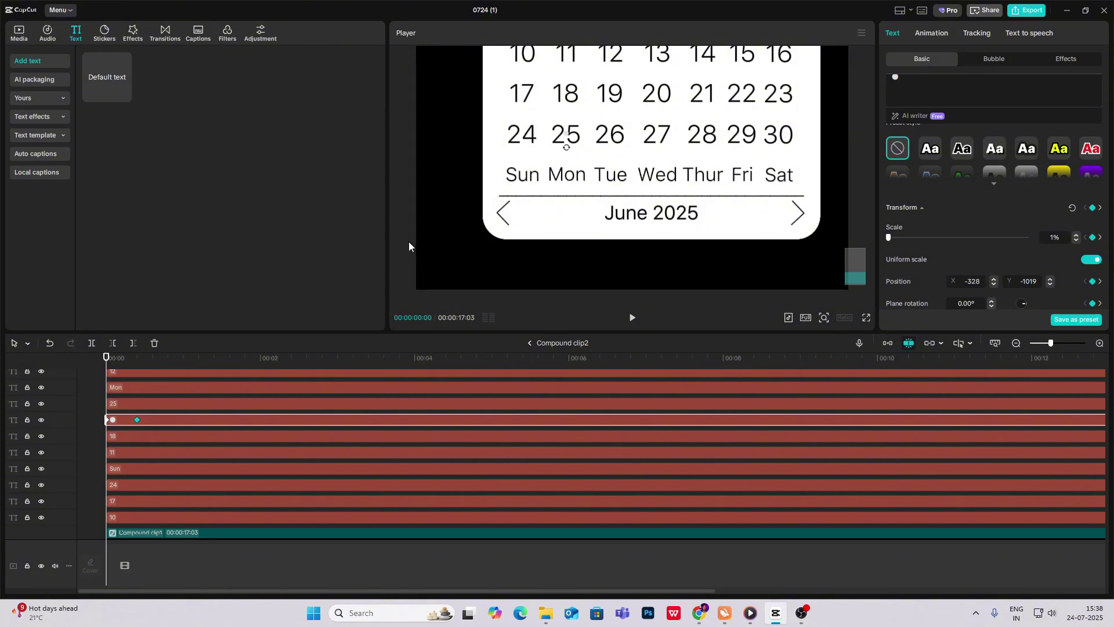
Step: Apply a preset curve to the circle's scale keyframes and preview the circle's growth on the main timeline
key("alt+k")
scroll(140, 440, "up", 2)
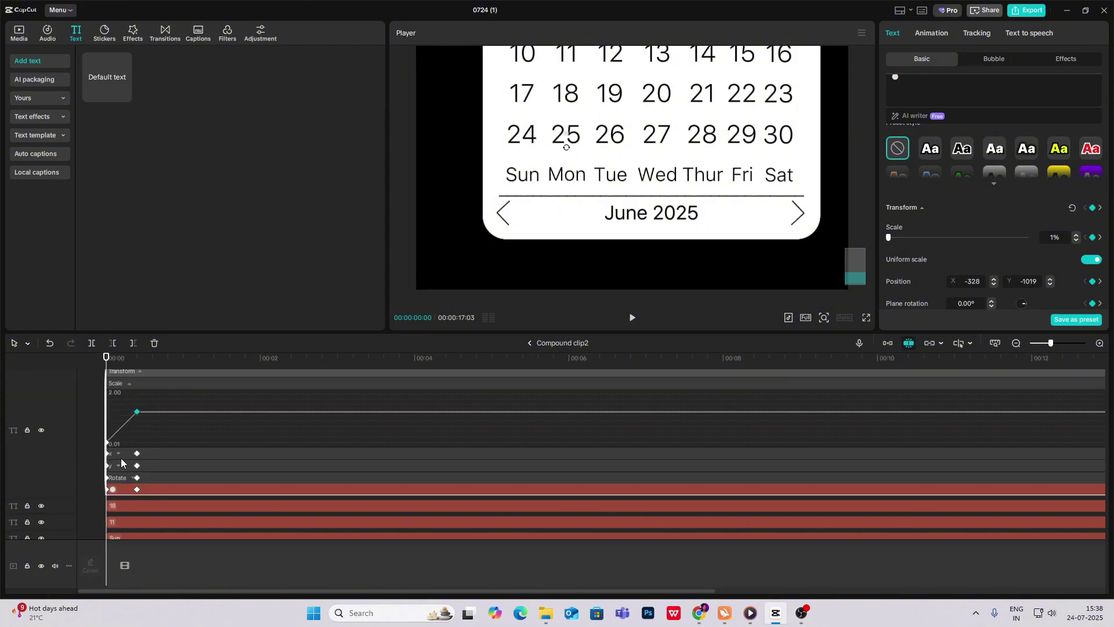
left_click(1017, 343)
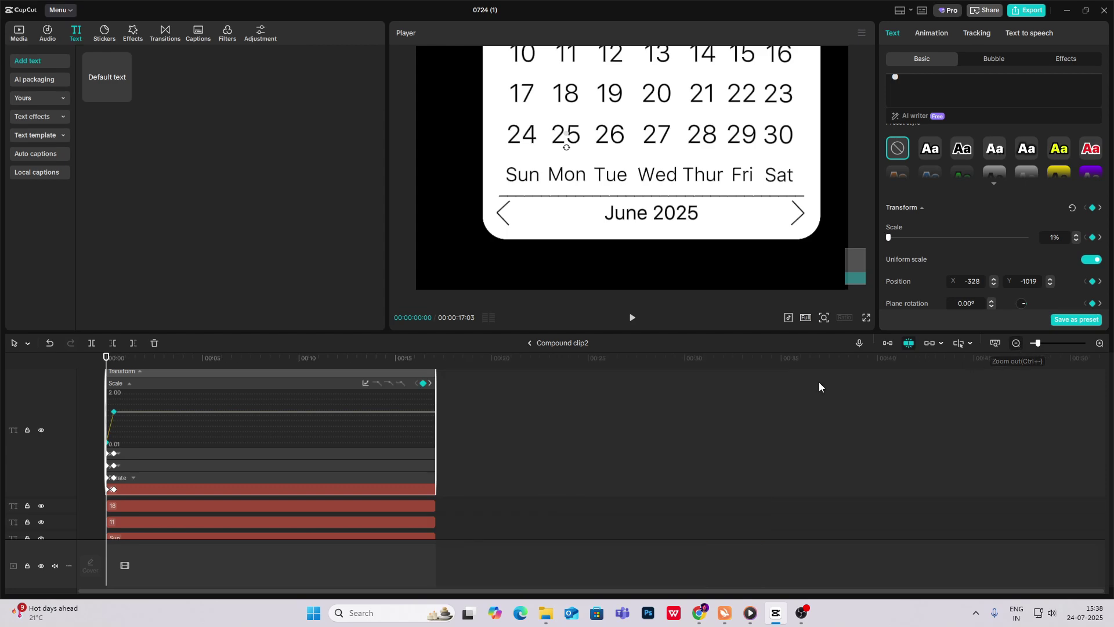
left_click(375, 384)
left_click(489, 489)
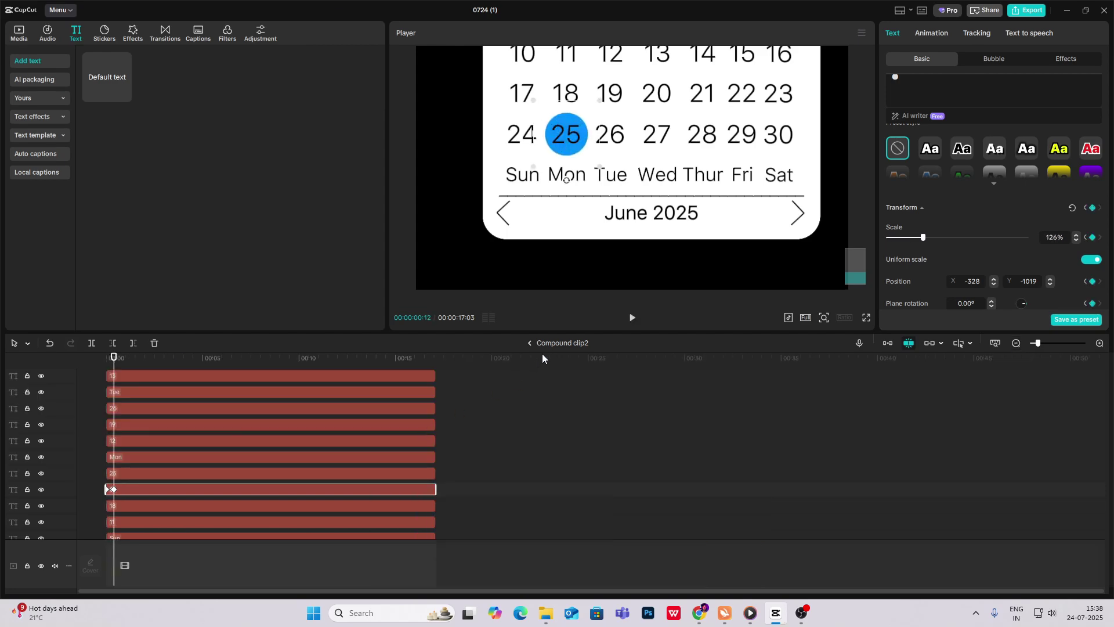
left_click(532, 342)
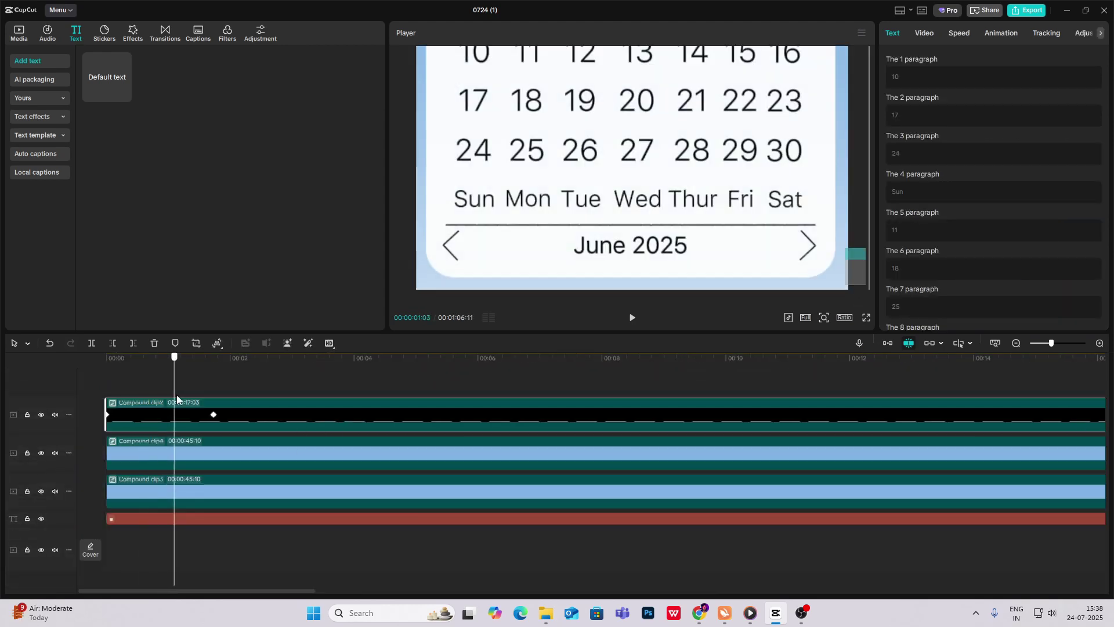
left_click_drag(176, 398, 241, 444)
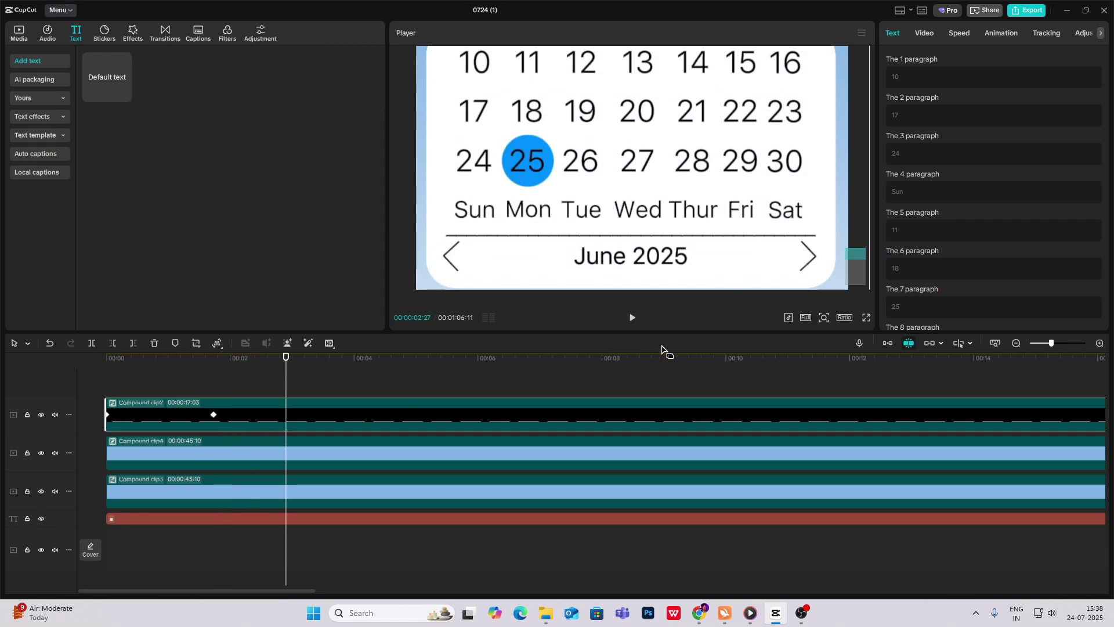
Step: Open the calendar compound clip, duplicate the animated blue circle layer and place the copy over 26, starting after the circle on 25
double_click(191, 415)
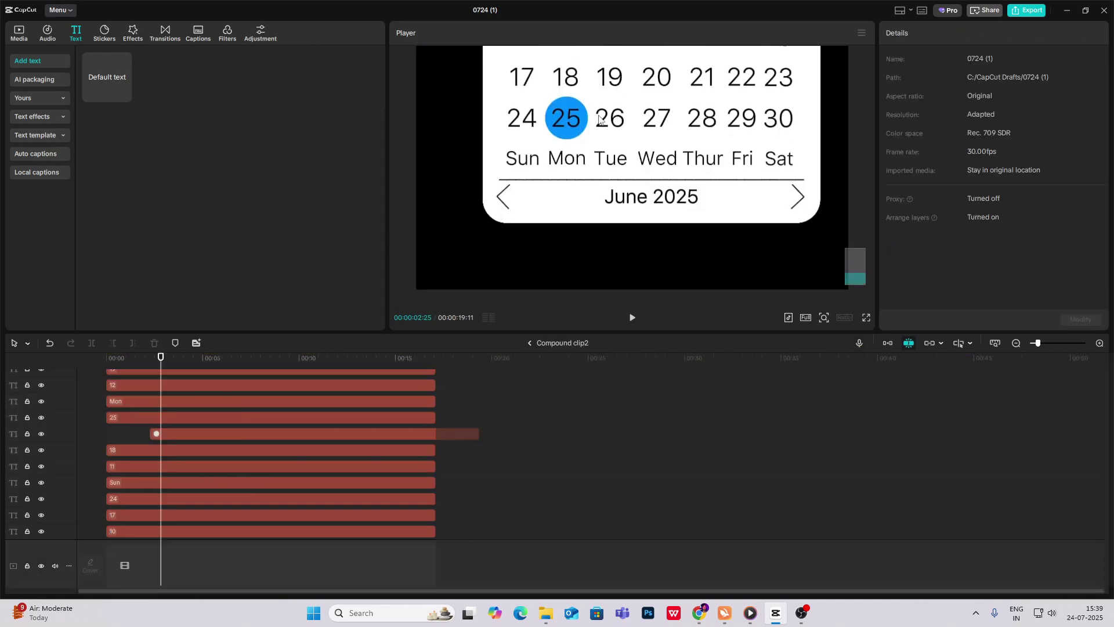
left_click(187, 436)
mouse_move(186, 437)
left_mouse_down()
mouse_move(186, 468)
mouse_move(205, 429)
left_mouse_up()
key("ctrl+z")
left_click_drag(567, 127, 621, 127)
left_click(179, 358)
key("ctrl+shift+z")
key("ctrl+shift+z")
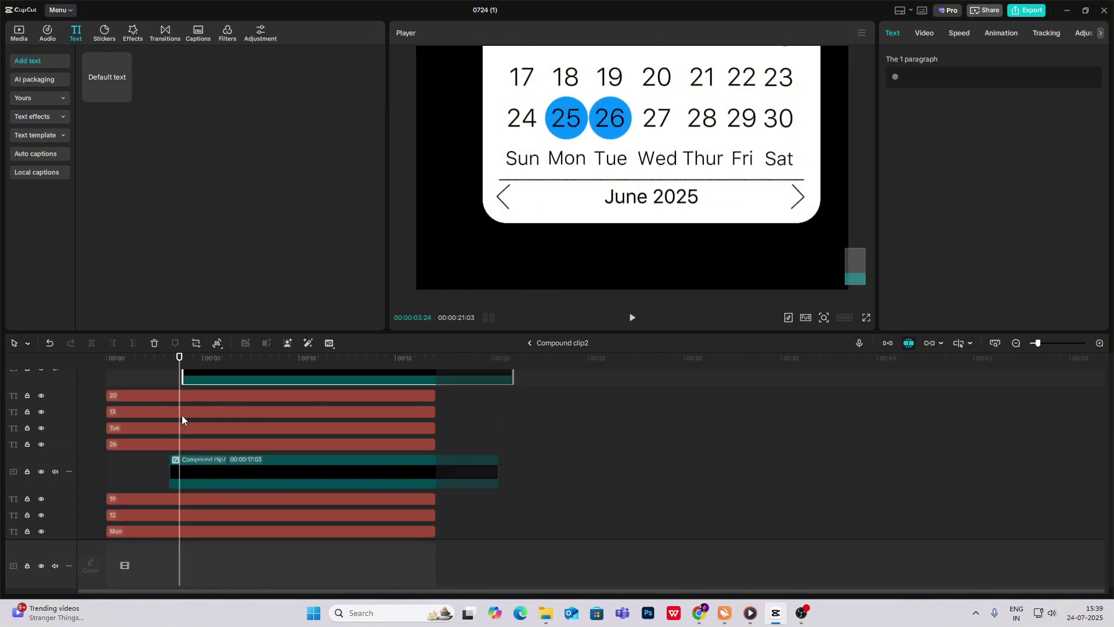
Step: Move the circle layers for 26 and 27 earlier so they pop in successively, starting at about 2.4 s and 2.6 s
left_click(613, 132)
left_click(169, 405)
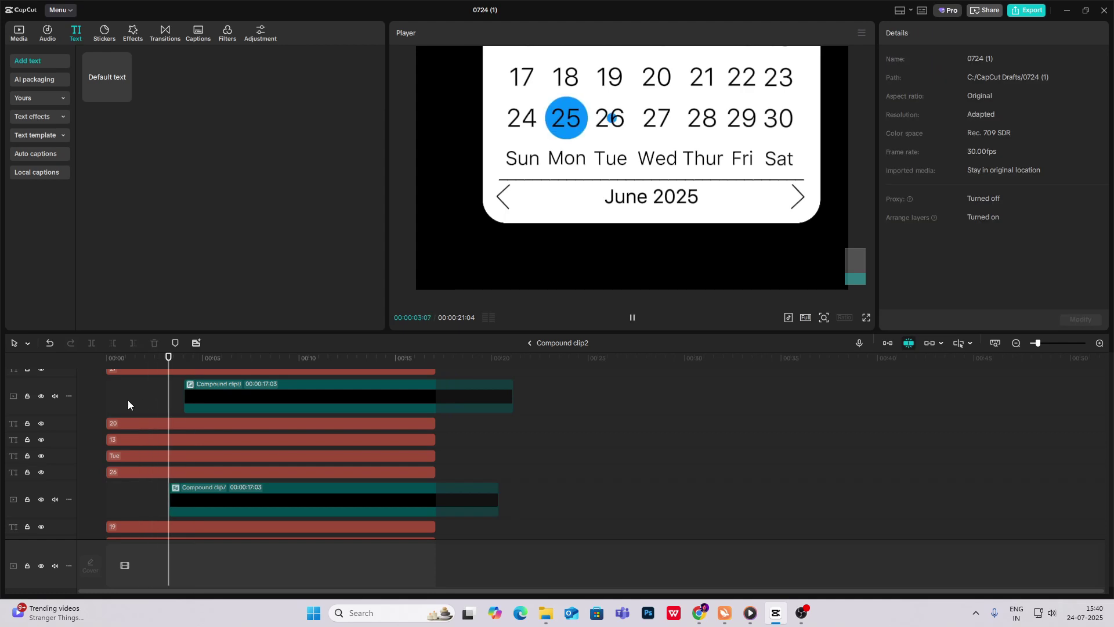
scroll(140, 406, "down", 3)
left_click_drag(209, 400, 198, 401)
left_click(1098, 343)
left_click(281, 357)
left_click_drag(348, 407, 319, 406)
scroll(319, 415, "up", 2)
scroll(319, 416, "up", 1)
left_click_drag(441, 410, 334, 410)
left_click(366, 357)
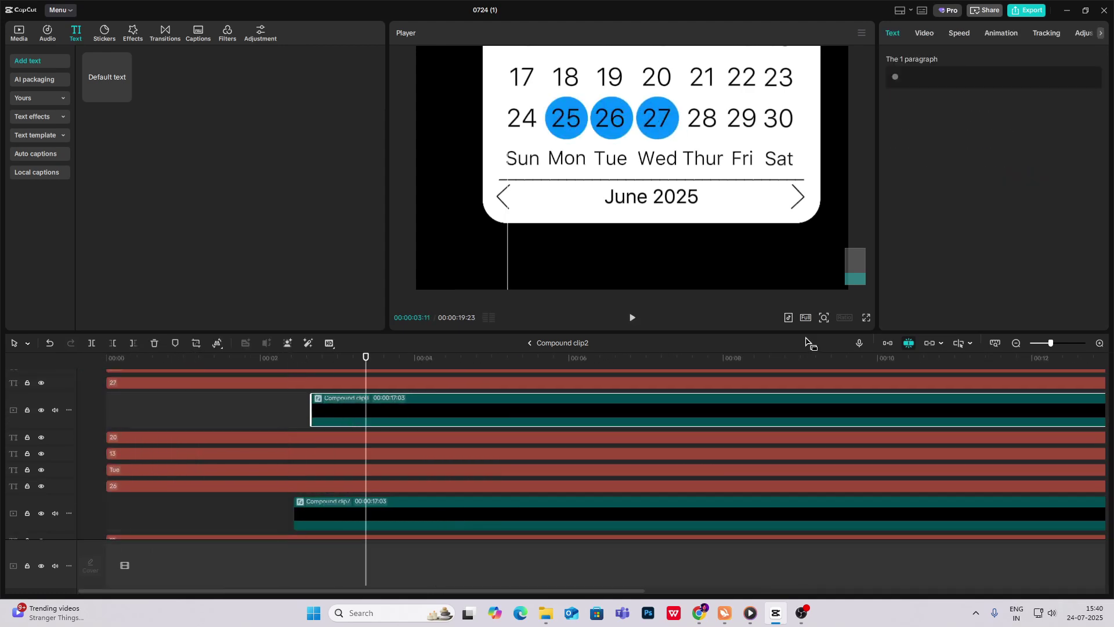
Step: Return to the main timeline, fit the whole vertical frame in the preview and play the calendar animation through the three circles
left_click(530, 343)
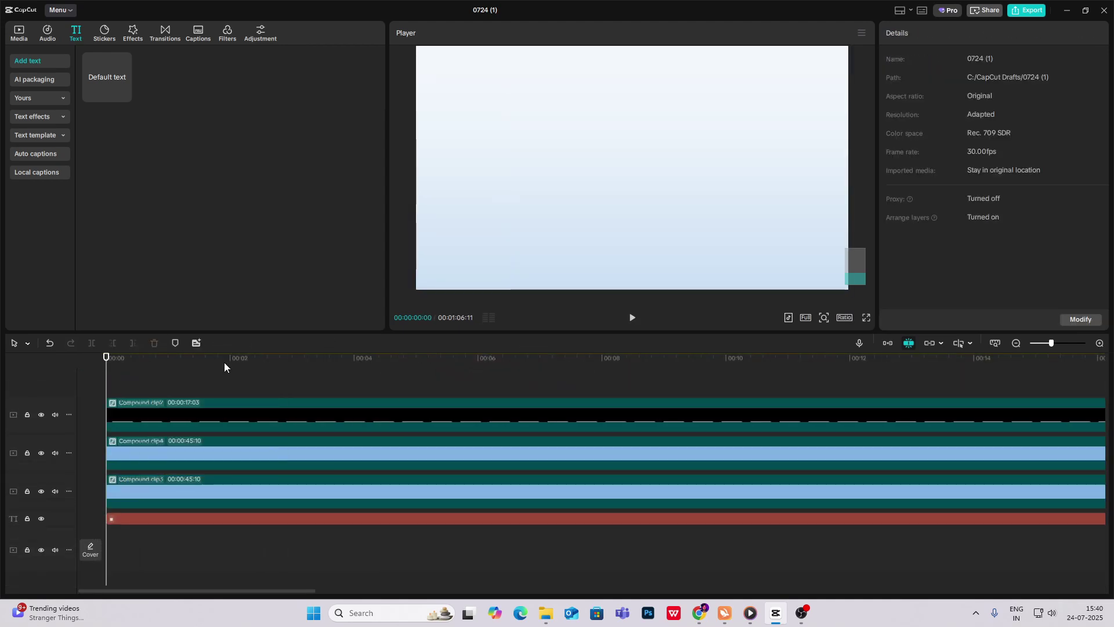
left_click(824, 318)
left_click(801, 337)
key("space")
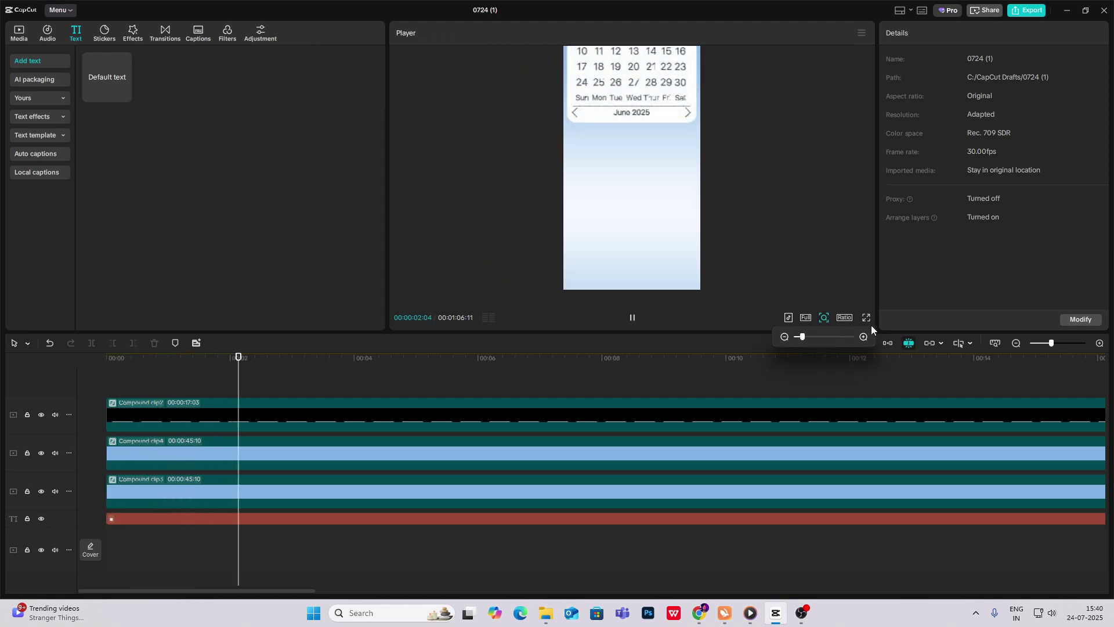
key("space")
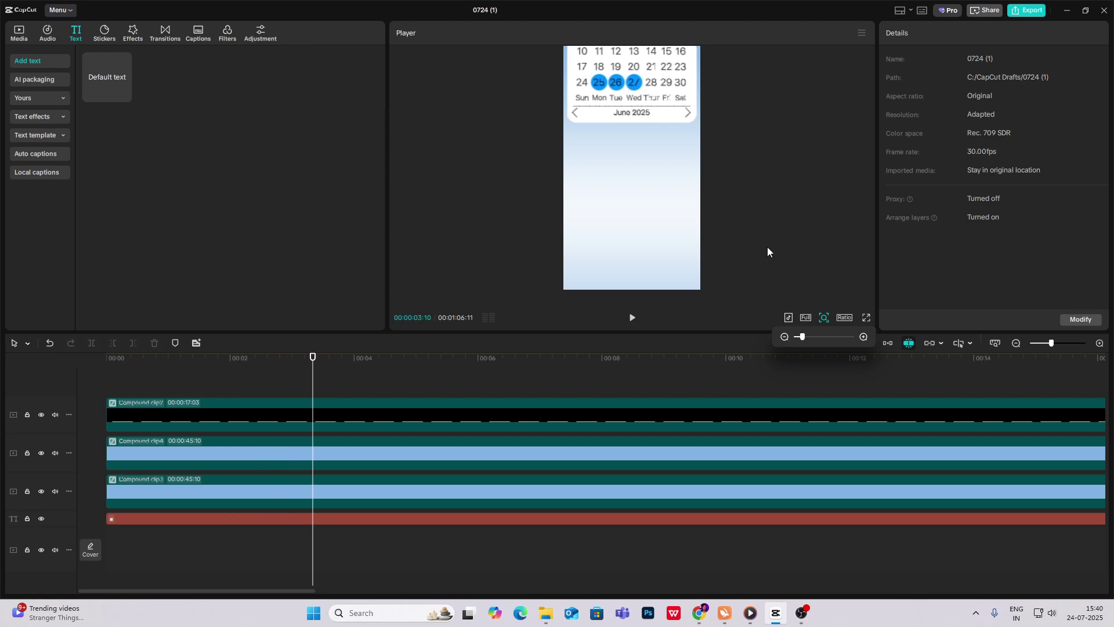
Step: Check the reference clip and duplicate the lower gradient compound clip onto a new layer above the calendar
left_click(1015, 343)
left_click(1016, 343)
mouse_move(509, 497)
left_mouse_down()
mouse_move(535, 498)
mouse_move(524, 498)
left_mouse_up()
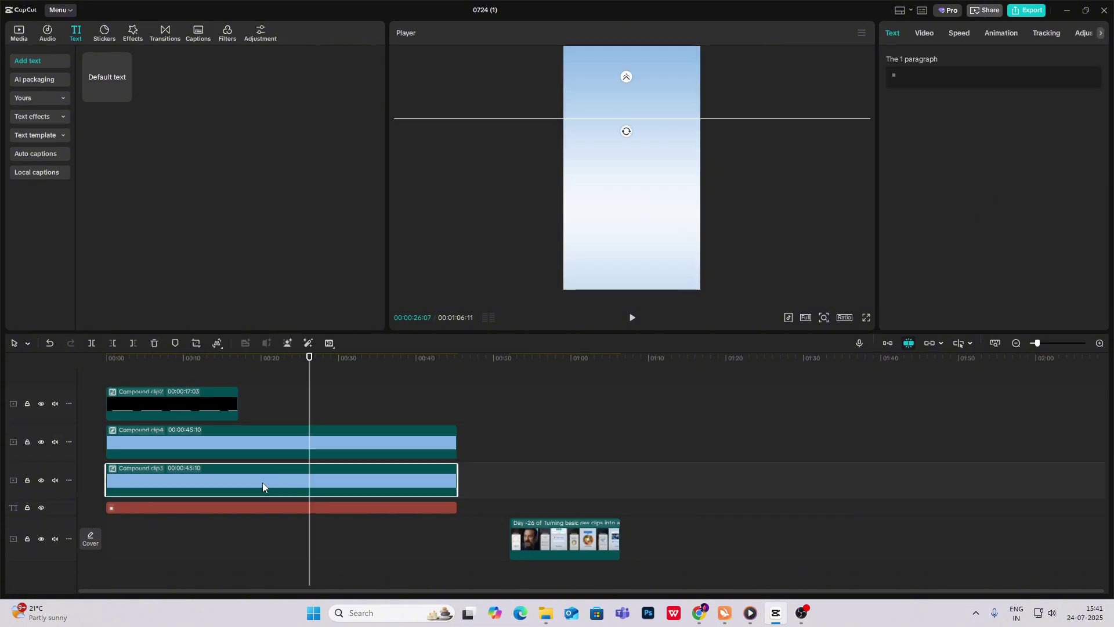
left_click_drag(262, 482, 264, 386, "alt")
left_click_drag(336, 383, 337, 385)
Step: Replace the duplicate's split mask with a rectangle mask shaped into a wide, thin bar with rounded ends
left_click(934, 33)
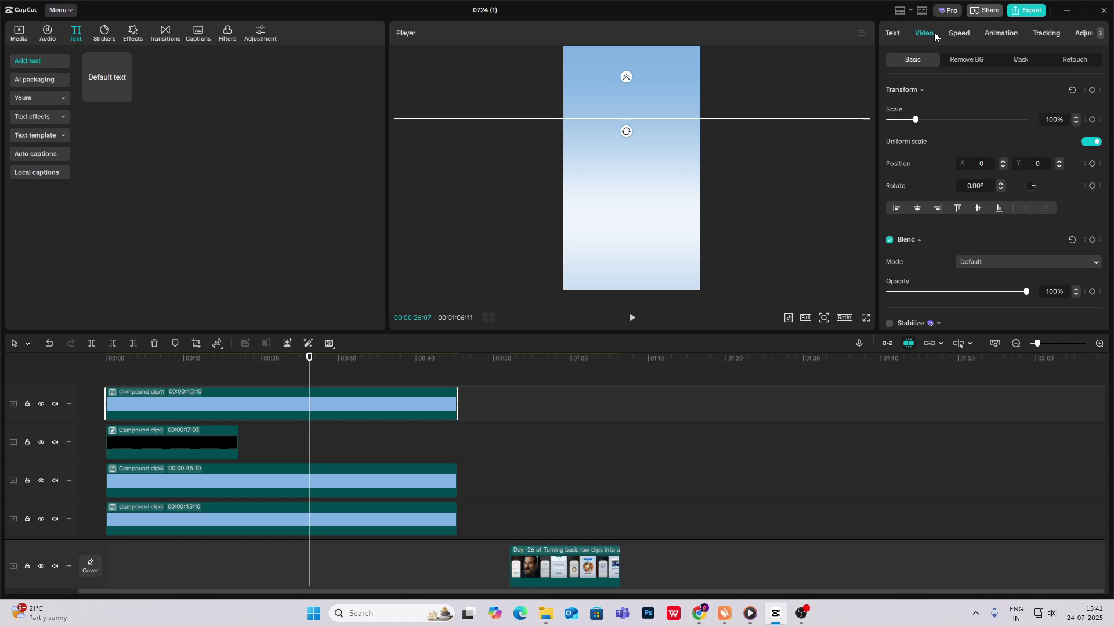
left_click(1021, 62)
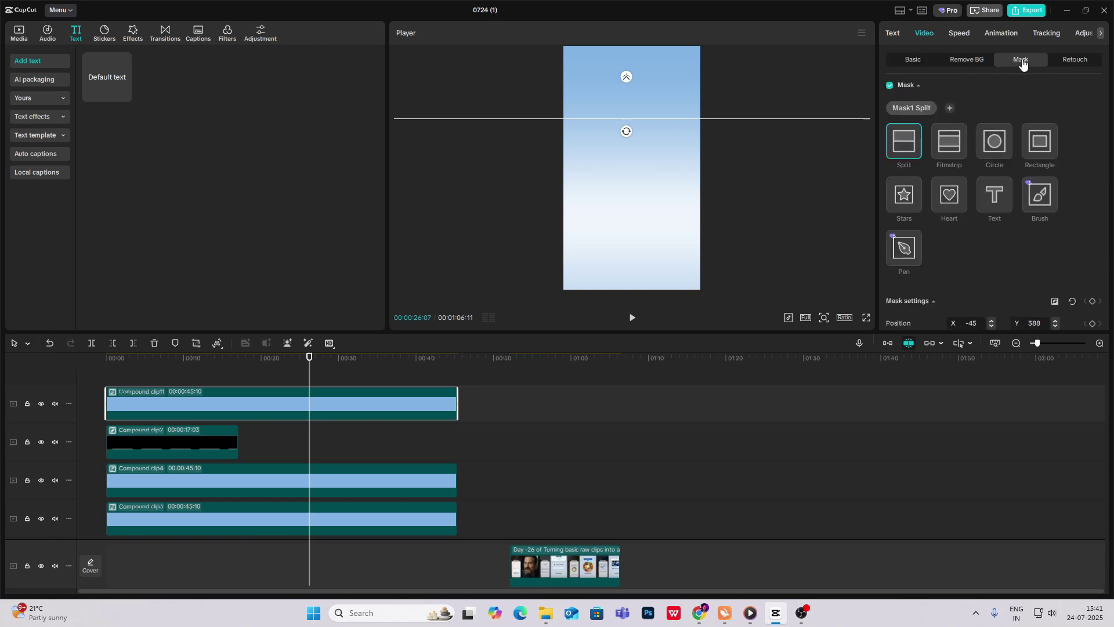
left_click(1042, 147)
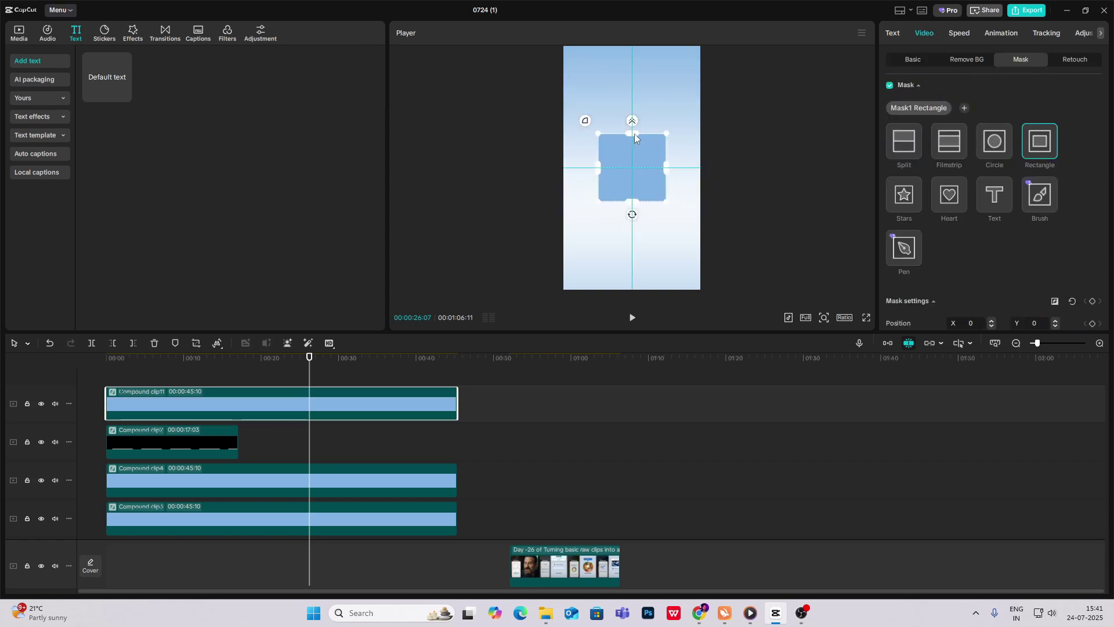
left_click_drag(635, 134, 560, 145)
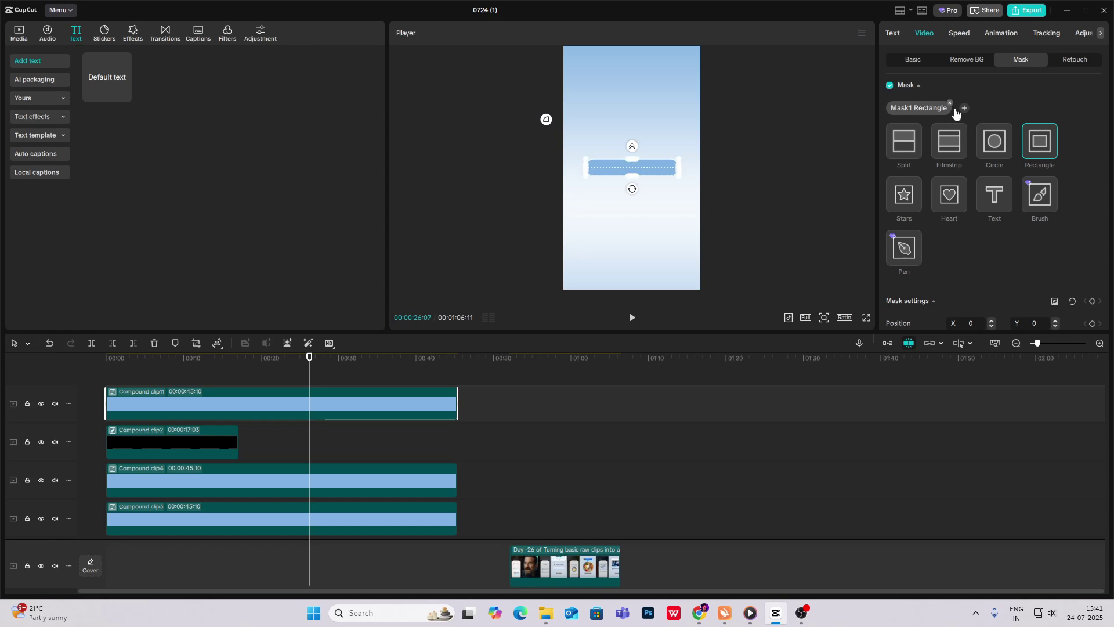
Step: Enlarge the masked blue bar to 125% scale and centre it beneath the calendar card at position 0, 0
left_click(914, 60)
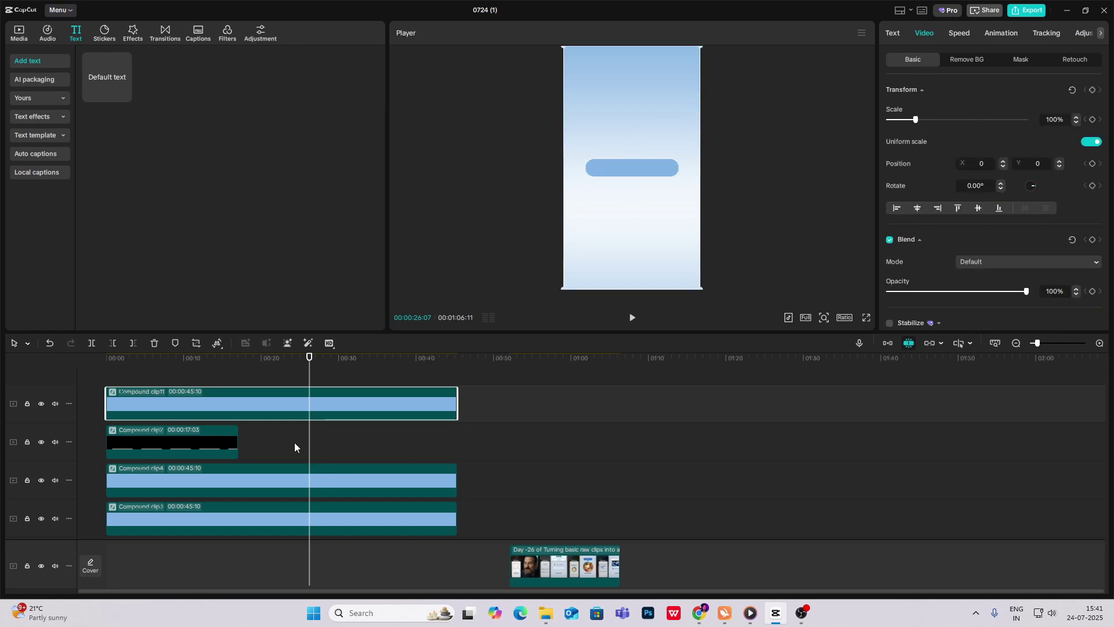
left_click_drag(677, 189, 646, 208)
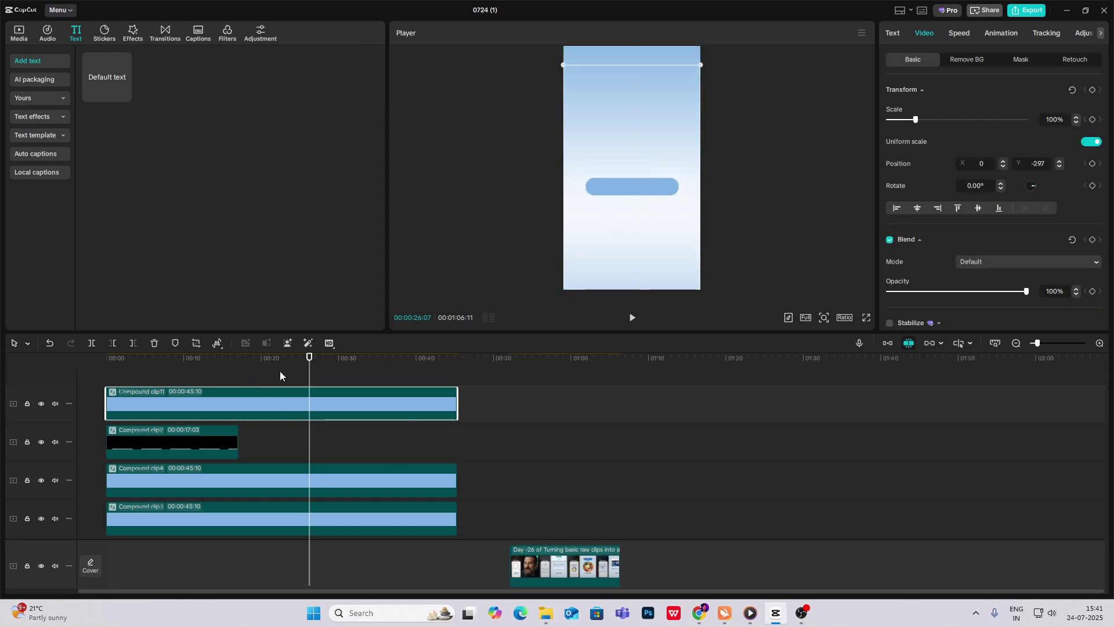
left_click(142, 377)
left_click_drag(141, 377, 134, 381)
left_click(174, 393)
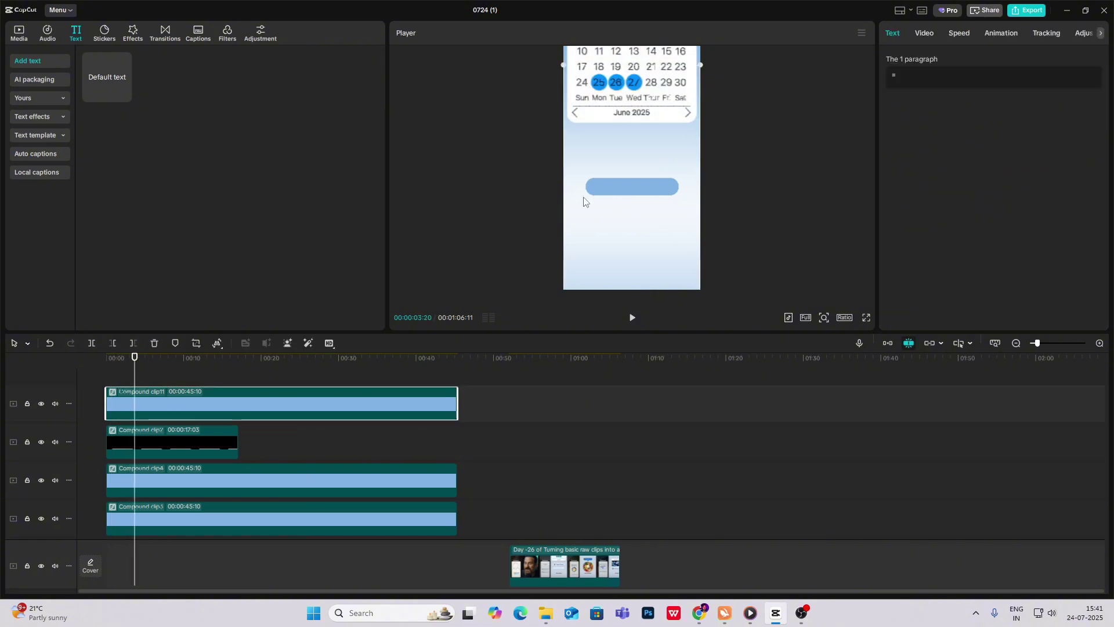
mouse_move(584, 202)
left_mouse_down()
mouse_move(598, 211)
mouse_move(584, 188)
left_mouse_up()
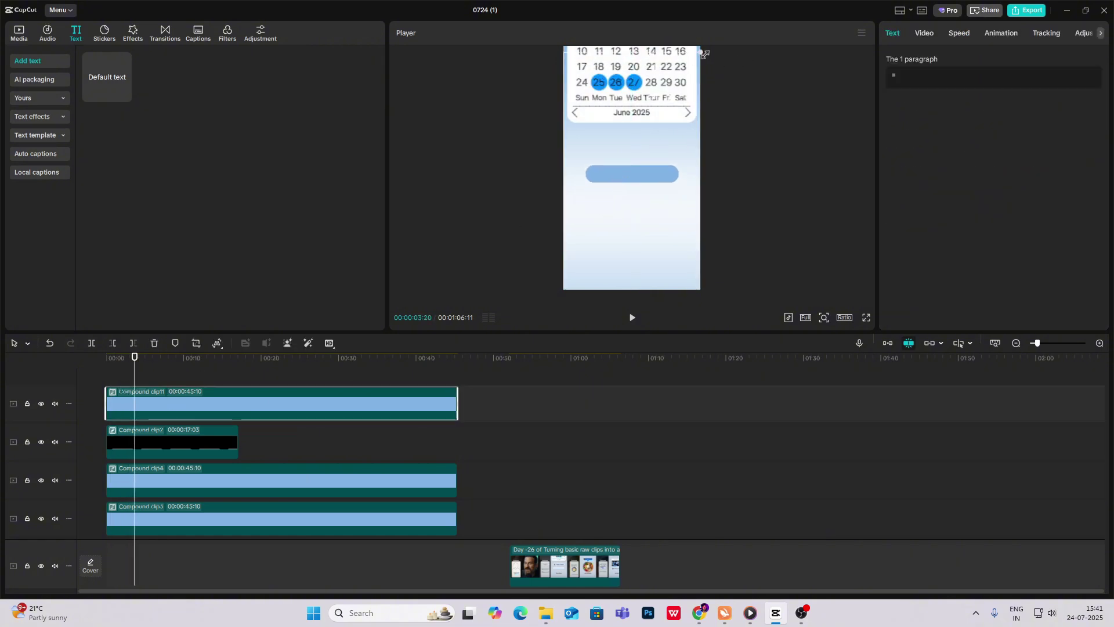
left_click_drag(705, 54, 764, 30)
left_click_drag(637, 190, 635, 186)
Step: Add the weightlifter image lifting_15809355.png above the bar layer, scaled to 13% and placed at the bar's left end
left_click(21, 36)
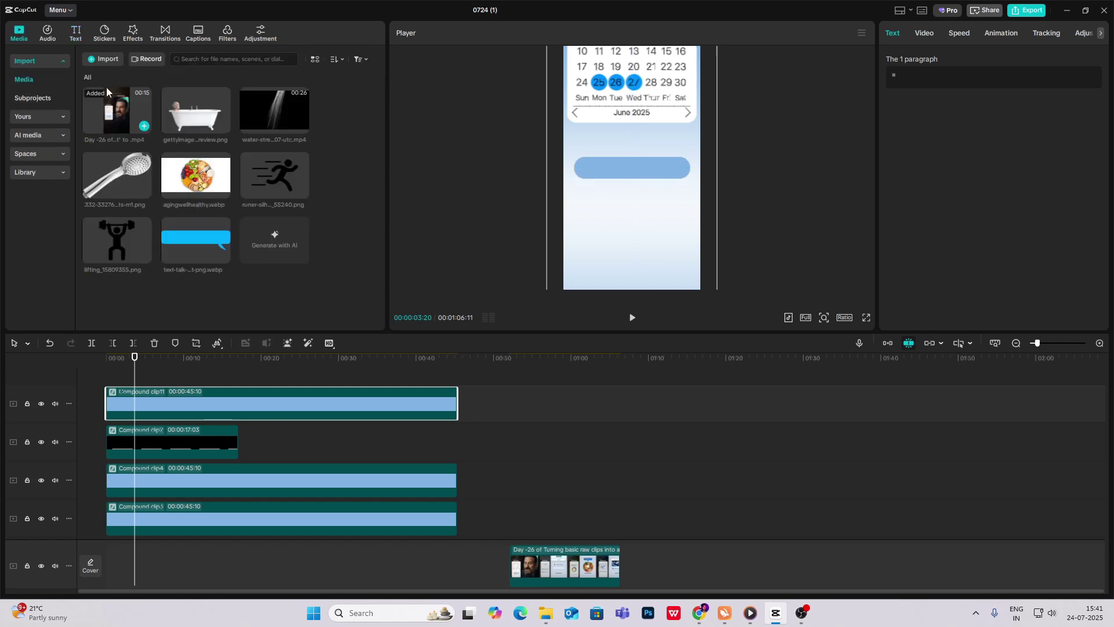
left_click_drag(116, 260, 122, 400)
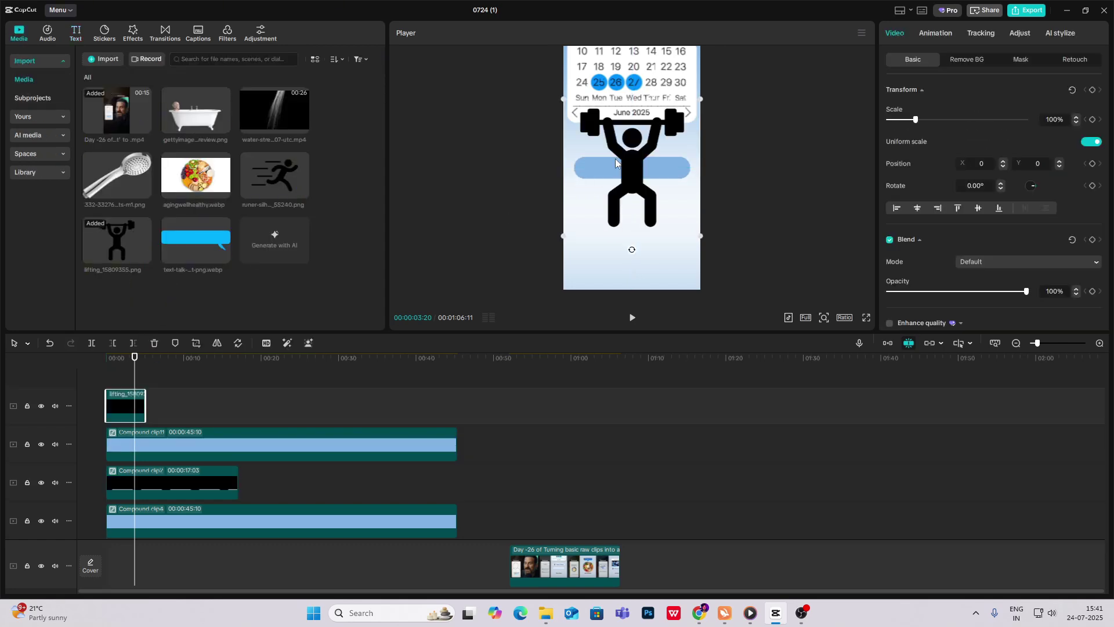
left_click_drag(704, 101, 650, 228)
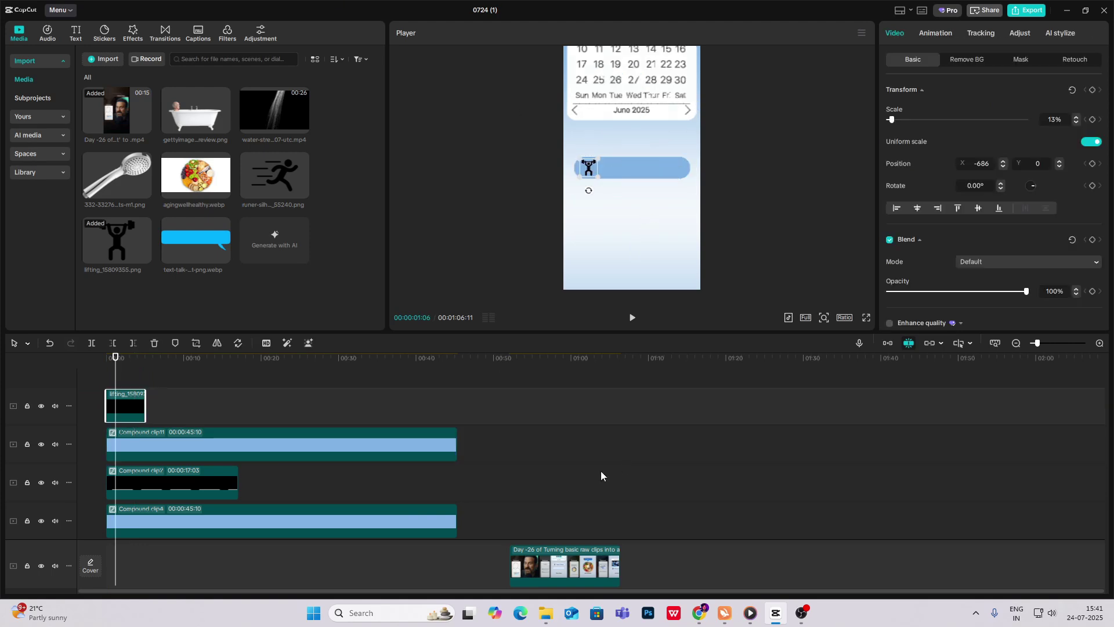
Step: Check the reference wording and add a dark text layer reading "Train 3 times" on the bar beside the weightlifter icon
left_click(531, 502)
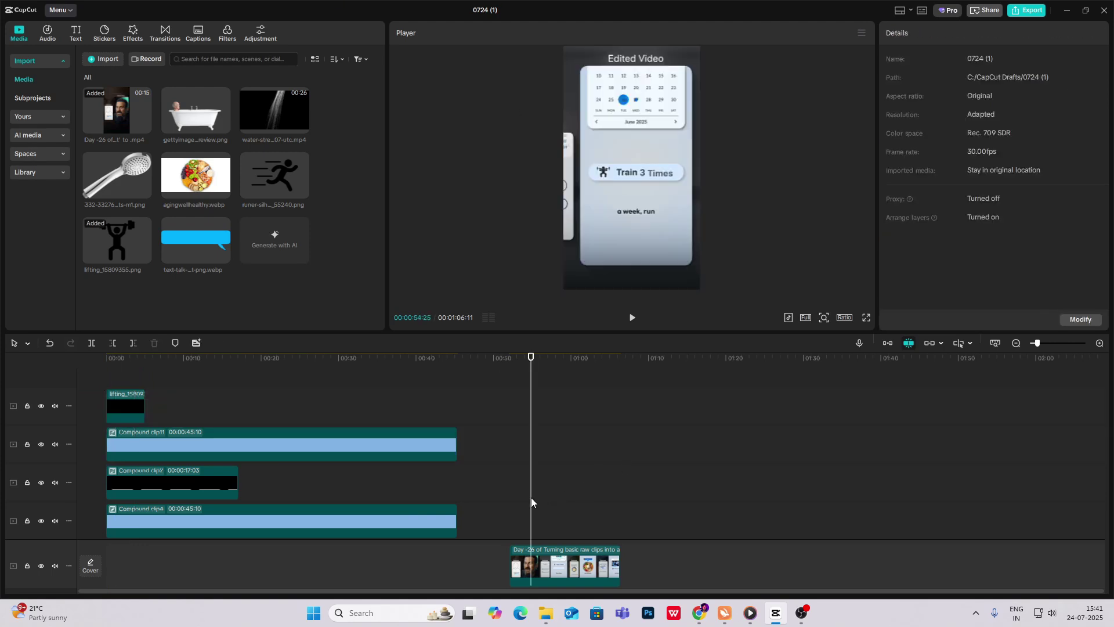
left_click_drag(531, 502, 89, 439)
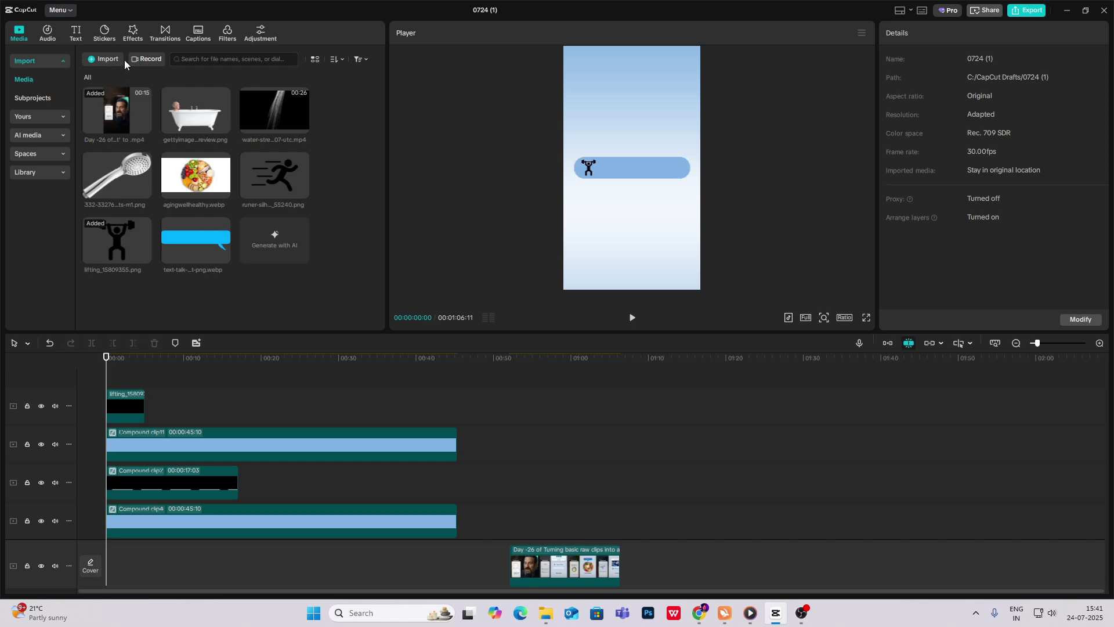
left_click_drag(183, 351, 107, 382)
type("Train 3 times")
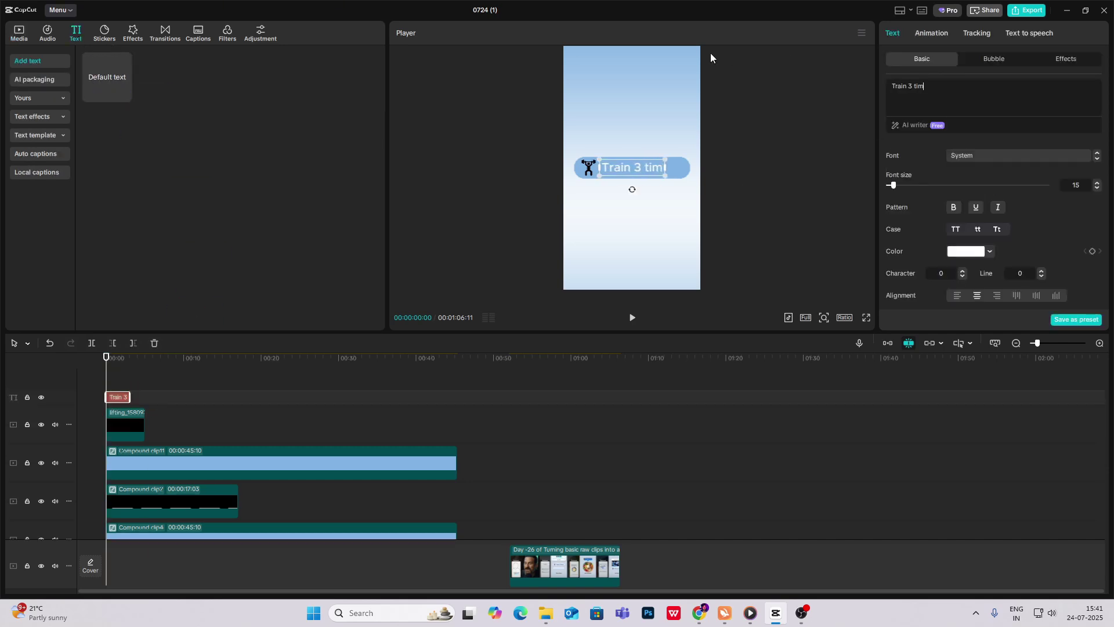
left_click(526, 502)
left_click_drag(526, 502, 104, 467)
Step: Start the icon and "Train 3 times" text at about 8 frames and combine them into one compound clip
left_click(1099, 343)
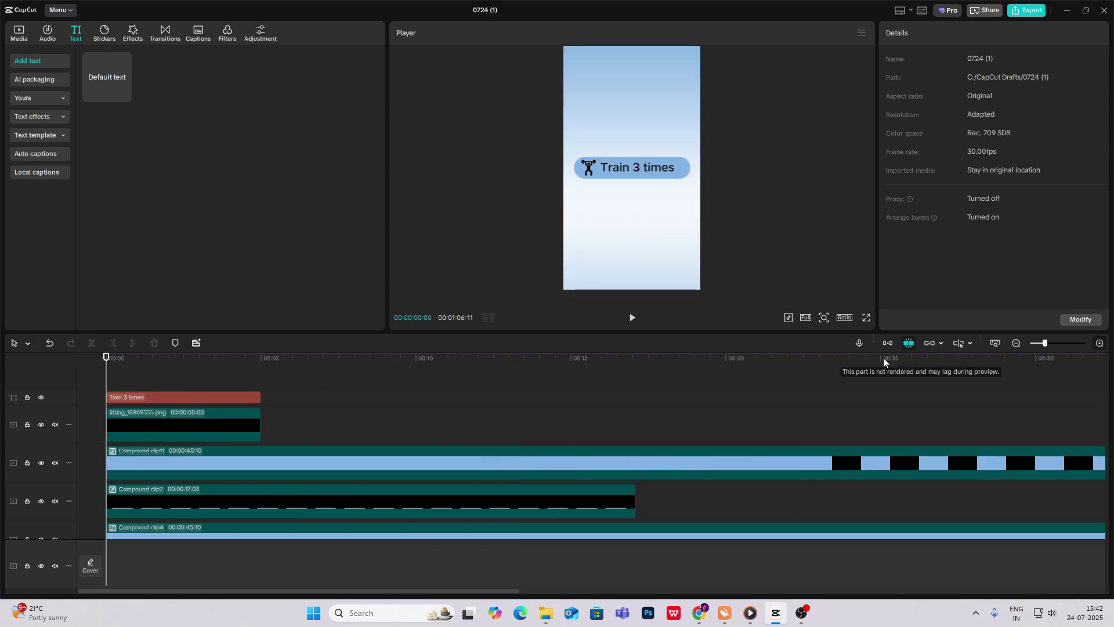
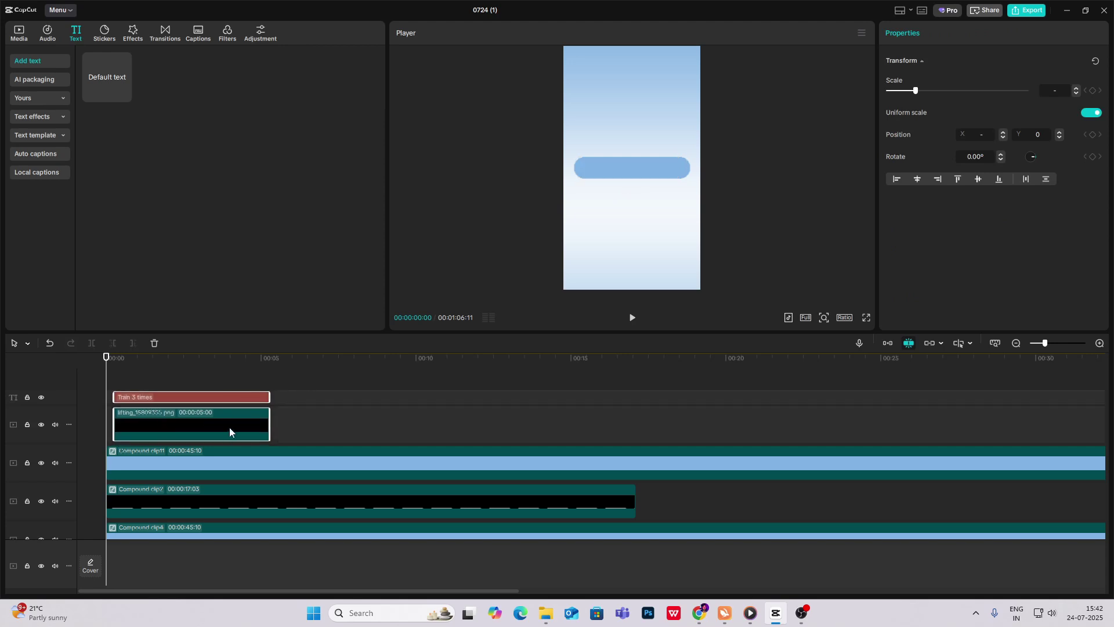
key("alt+g")
left_click(142, 386)
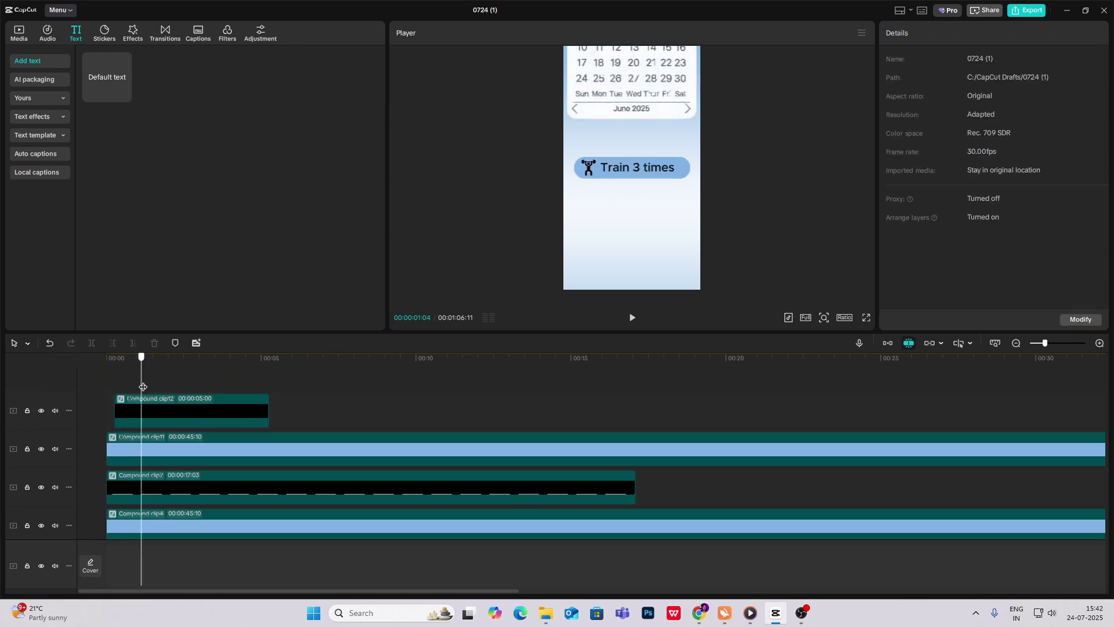
left_click_drag(142, 386, 147, 386)
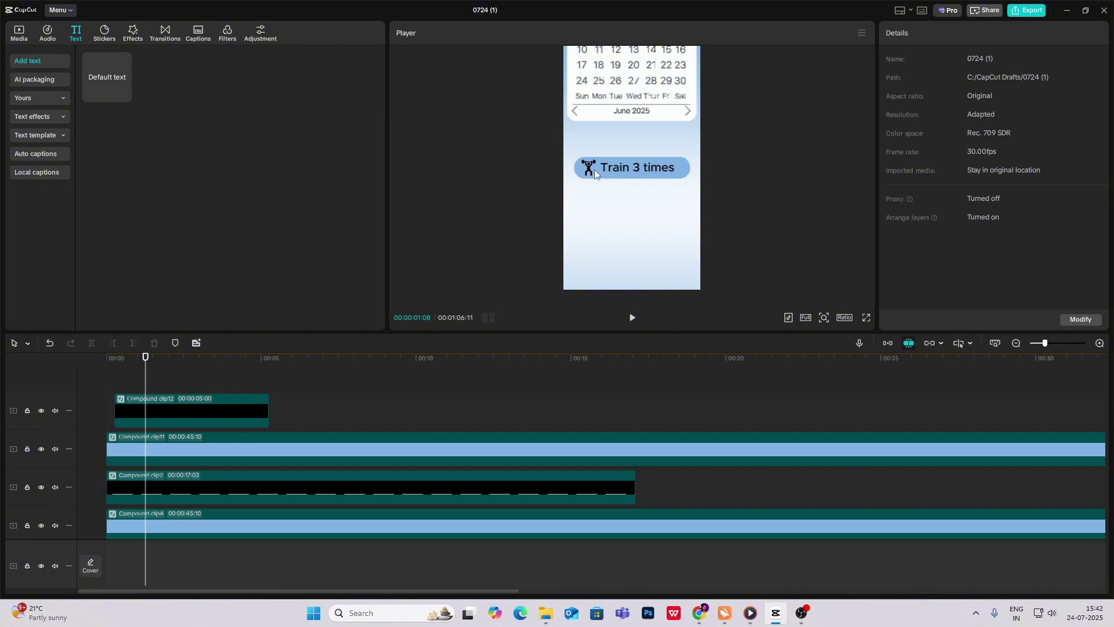
Step: Apply the Fade In entrance animation to the icon-and-text compound clip
left_click_drag(125, 374, 116, 379)
left_click(138, 411)
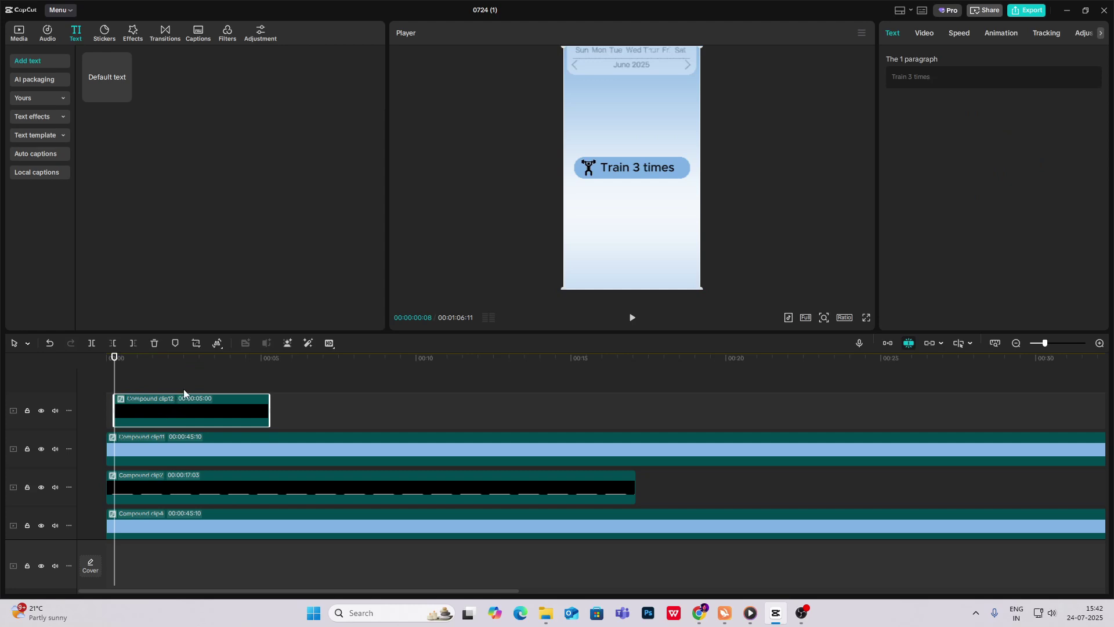
left_click(936, 31)
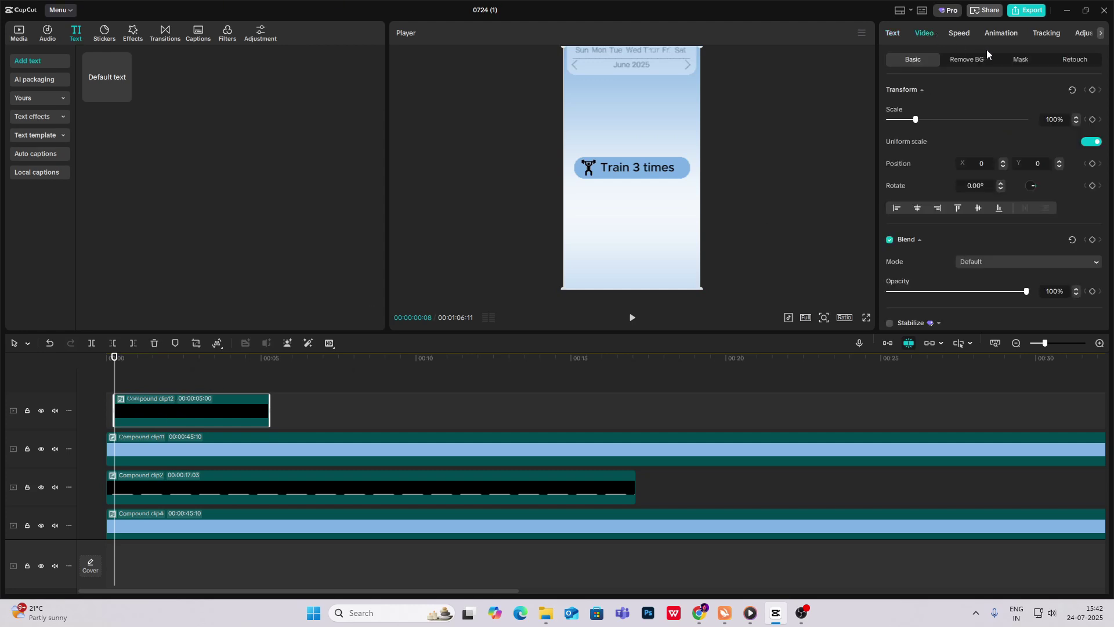
left_click(1001, 33)
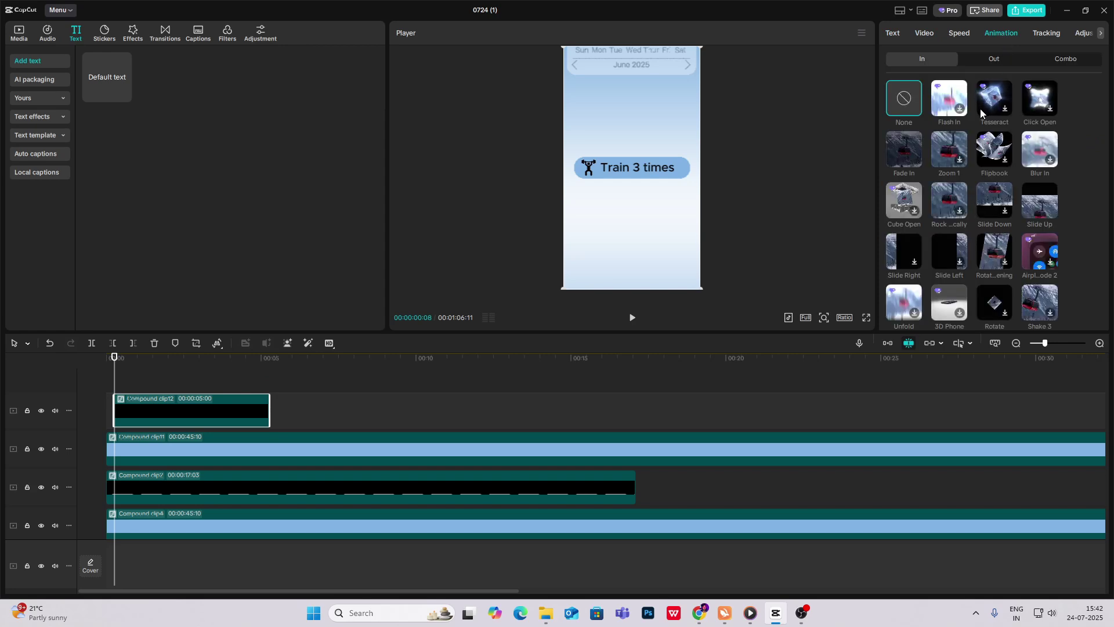
left_click(904, 159)
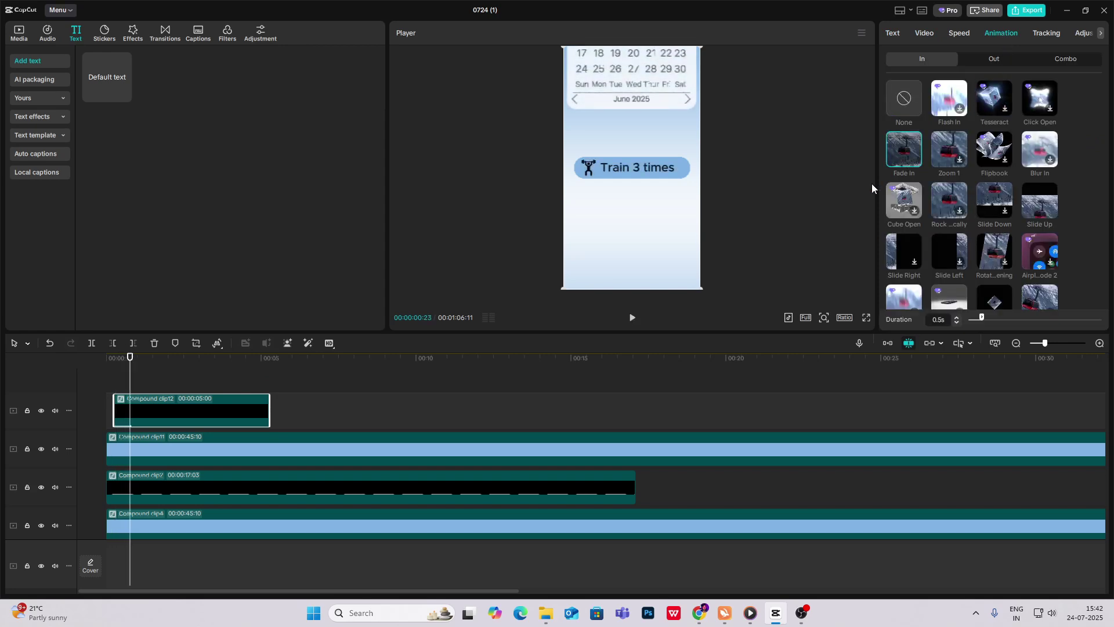
Step: Add a transform keyframe to the blue bar layer at 00:00
left_click(113, 383)
left_click(124, 444)
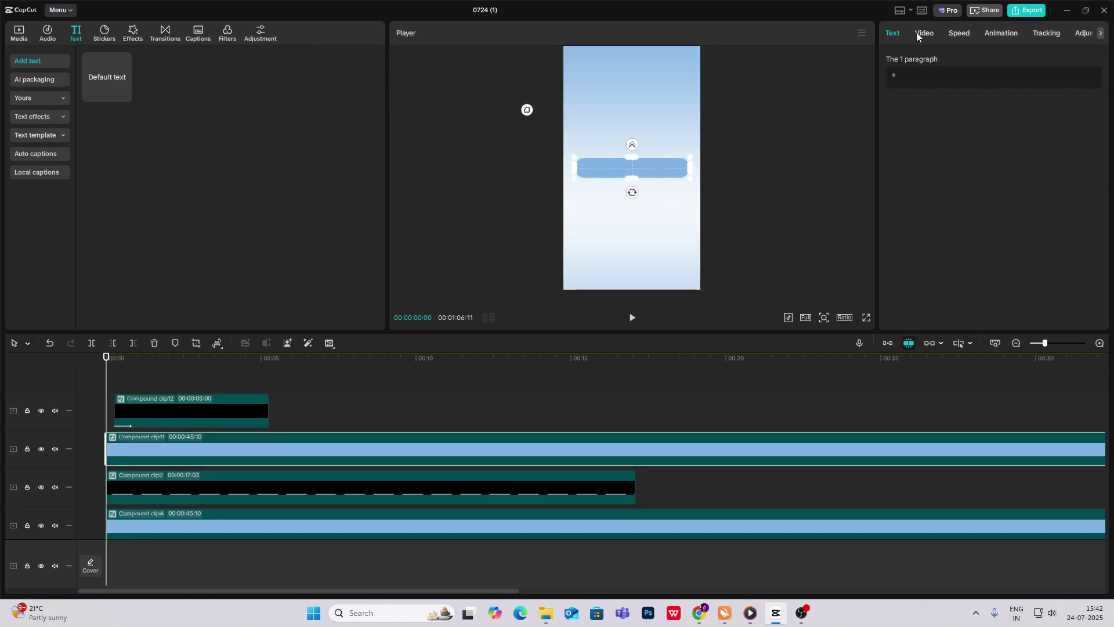
left_click(924, 34)
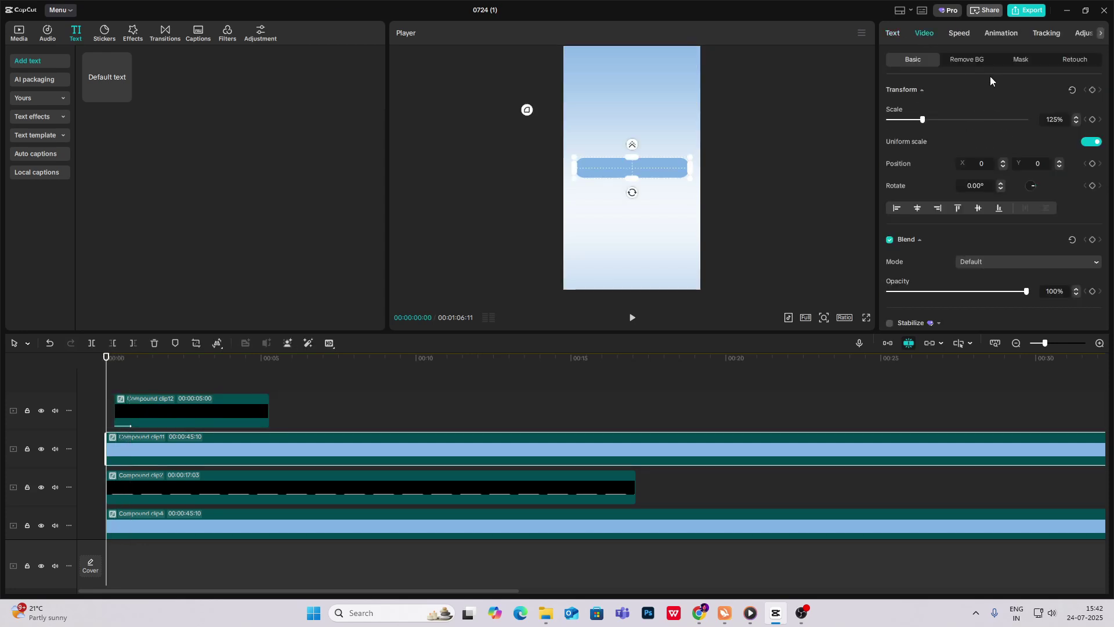
left_click(123, 383)
left_click(115, 385)
Step: Add a transform keyframe to the blue bar at 21 frames and set its scale at 00:00 to 1%
left_click_drag(117, 387, 127, 392)
left_click(632, 168)
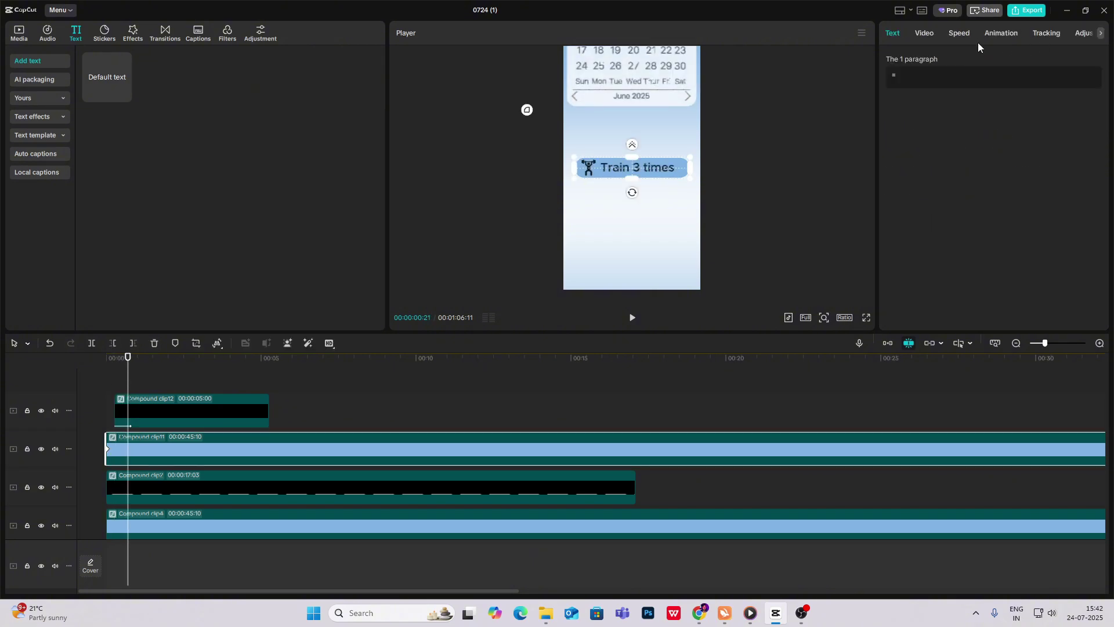
left_click(927, 36)
left_click(1092, 90)
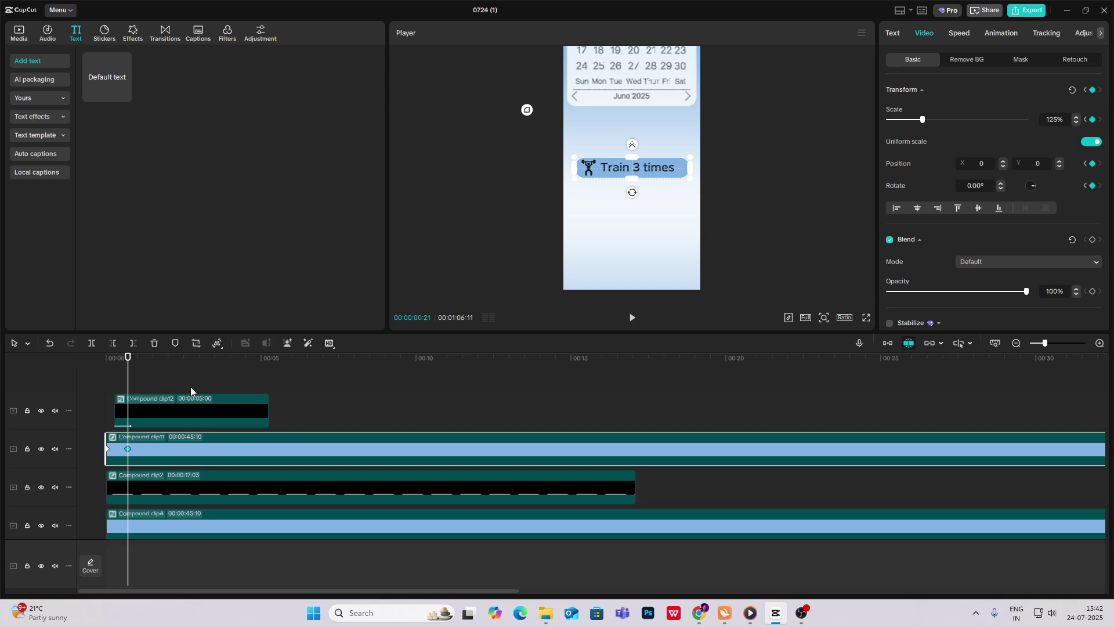
left_click_drag(127, 387, 106, 387)
left_click_drag(923, 120, 412, 163)
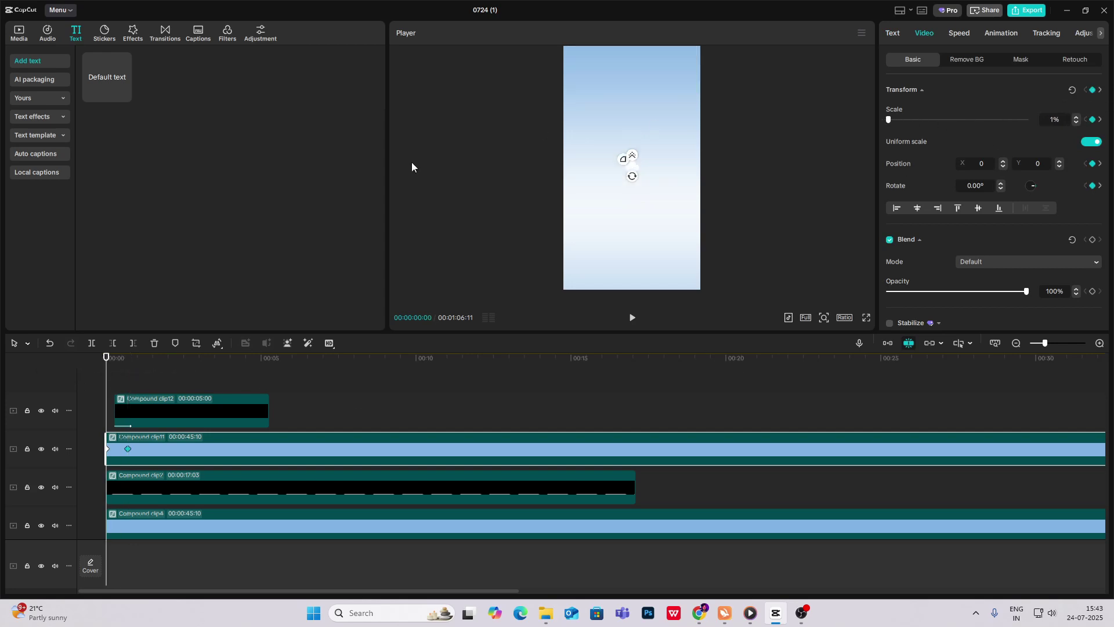
Step: Apply the Cubic Out preset curve to the blue bar layer's scale keyframes
key("alt+k")
scroll(166, 436, "up", 1)
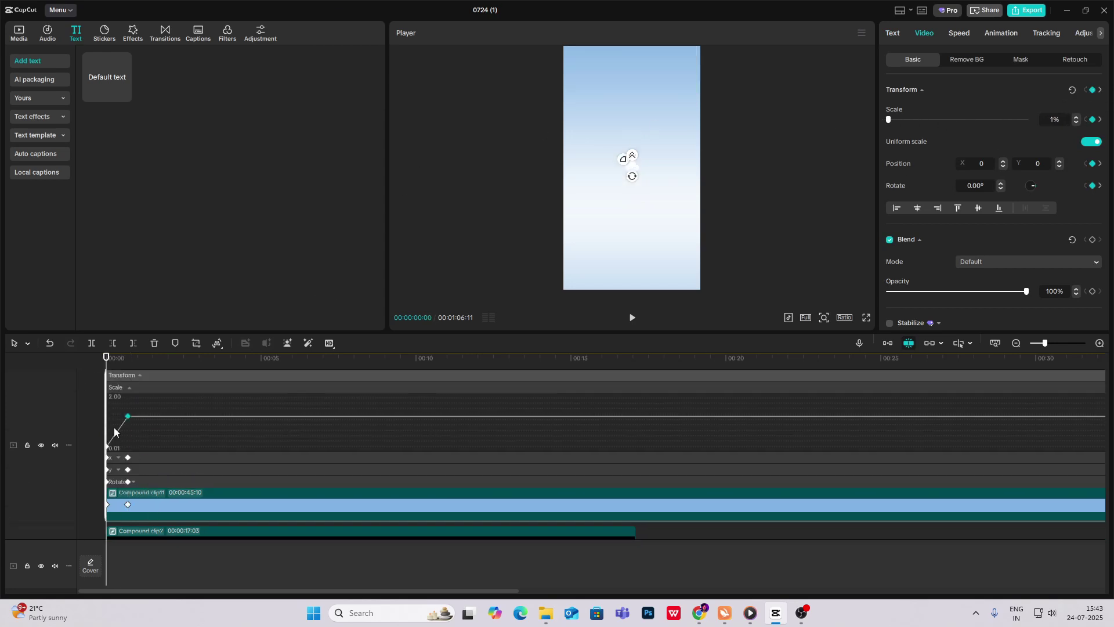
left_click(1016, 343)
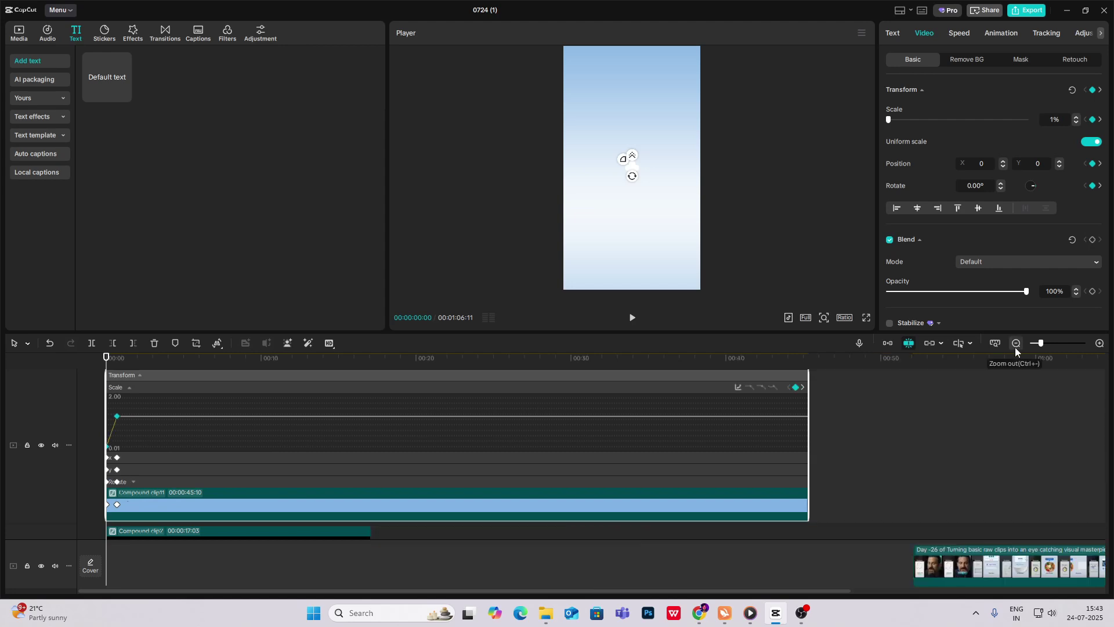
left_click(738, 387)
left_click(858, 489)
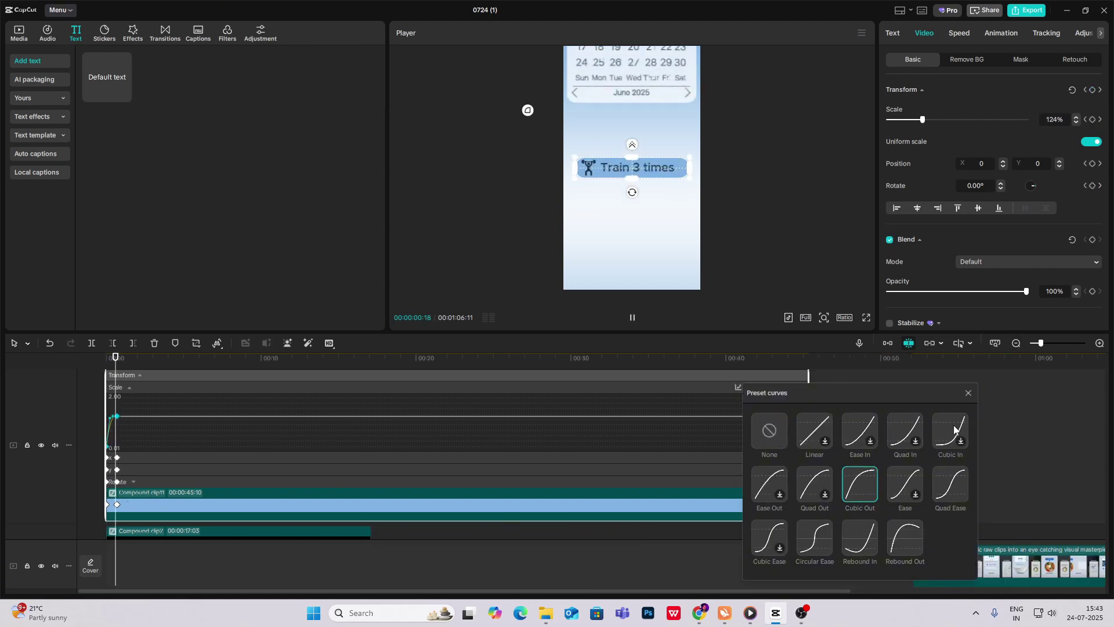
left_click(966, 394)
left_click(166, 457)
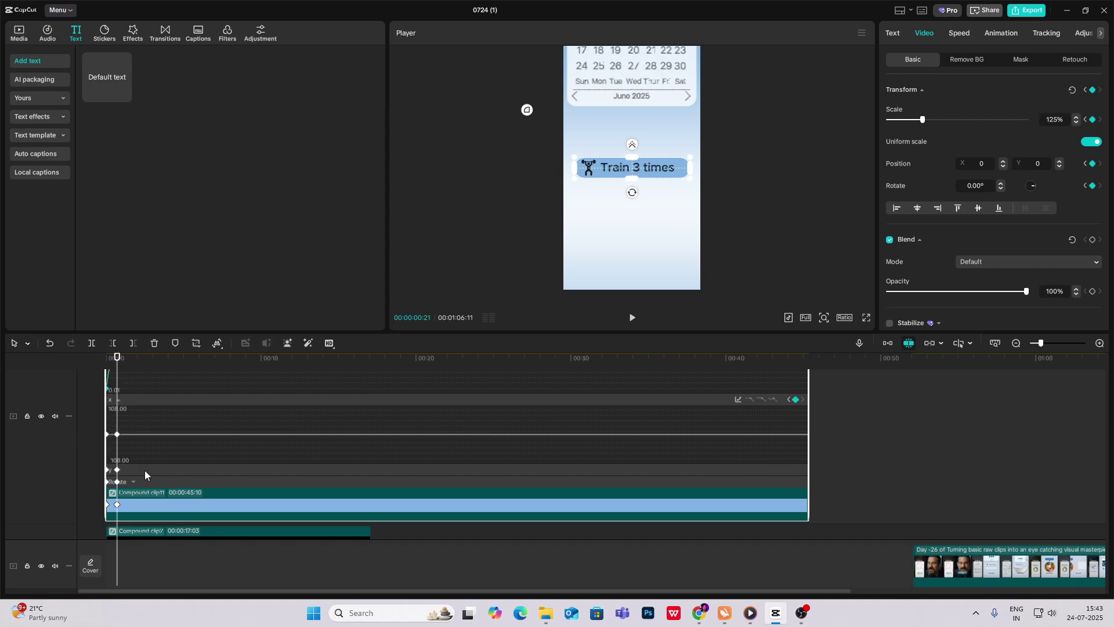
left_click(144, 470)
left_click(134, 479)
key("alt+k")
Step: Shift the blue bar's second keyframe to about 26 frames and start the icon-and-text clip at about 15 frames
left_click(131, 380)
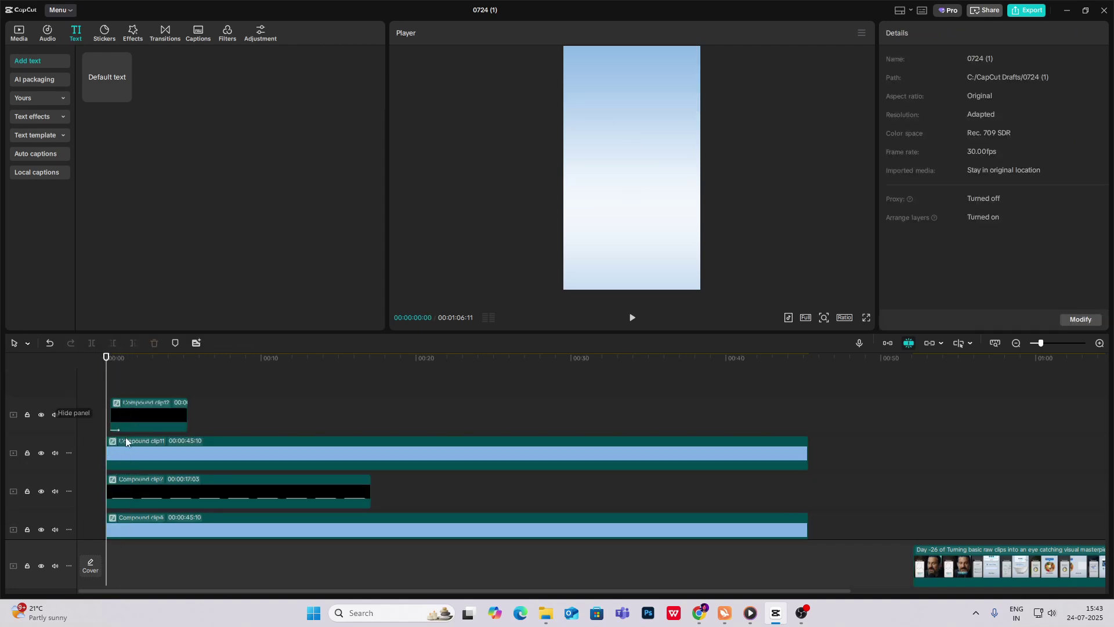
left_click(120, 453)
left_click_drag(121, 395, 51, 392)
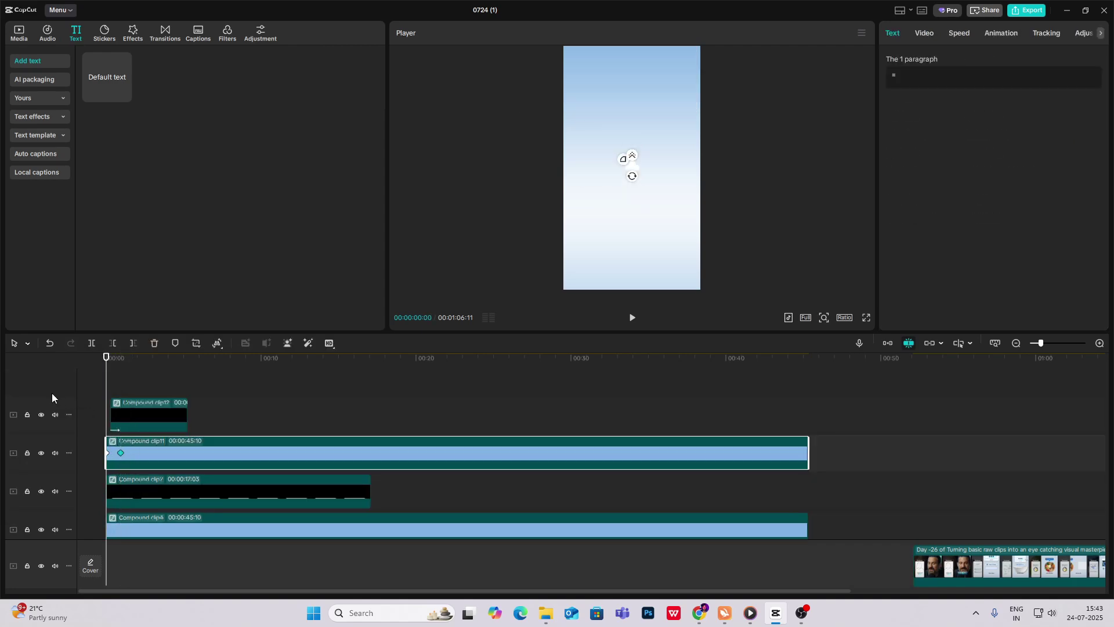
key("space")
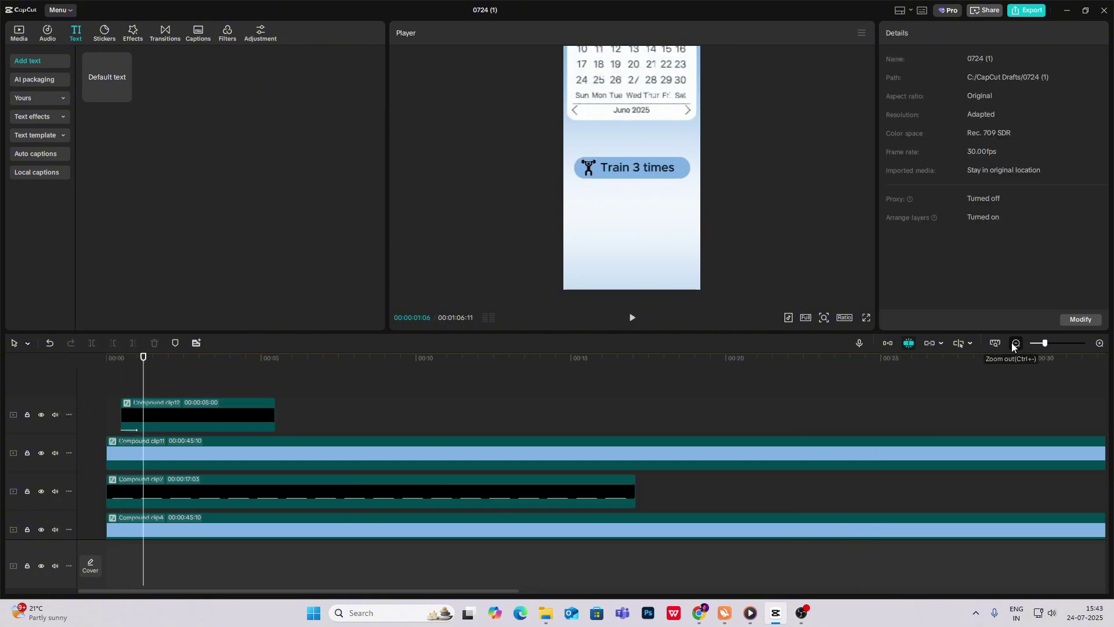
left_click(1013, 344)
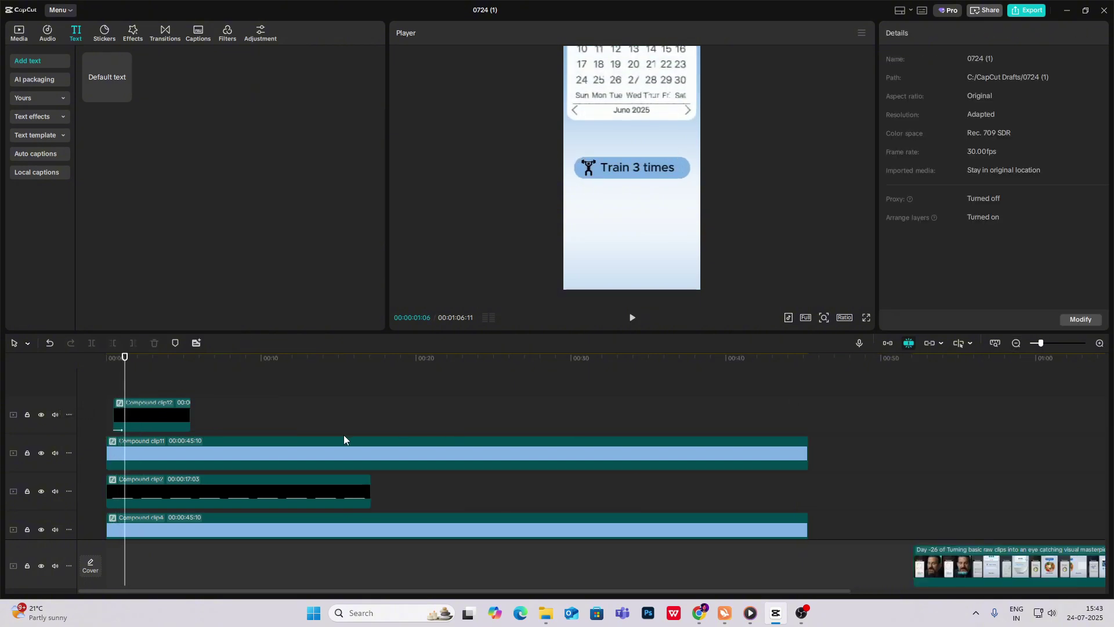
Step: Combine the blue bar layer and the icon-and-text clip into one compound clip
left_click_drag(353, 382, 146, 444)
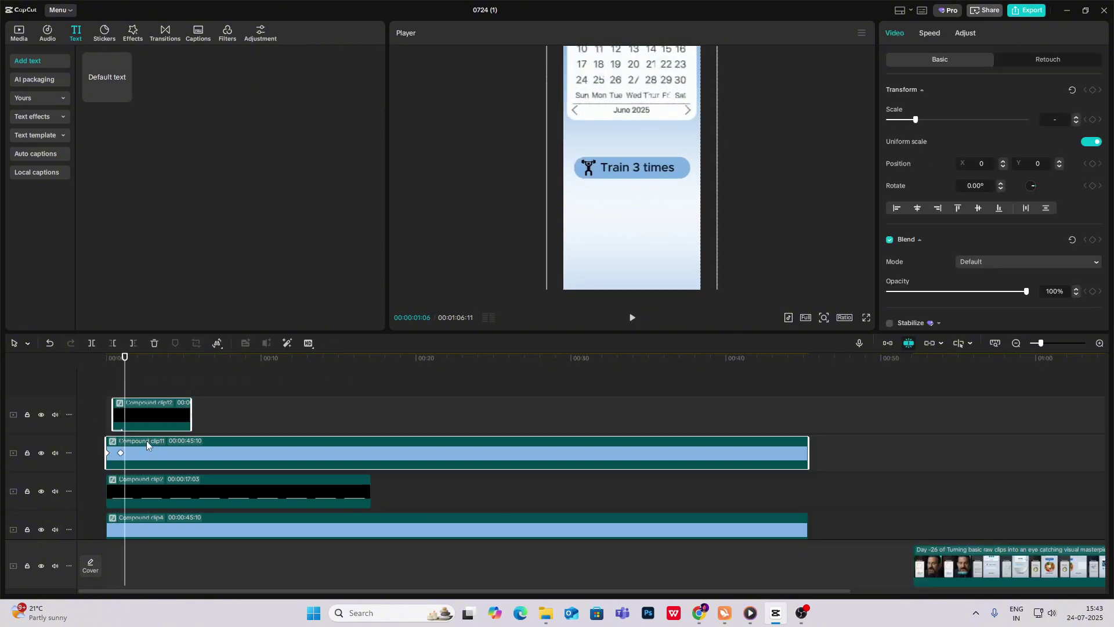
left_click(173, 409)
key("ctrl+z")
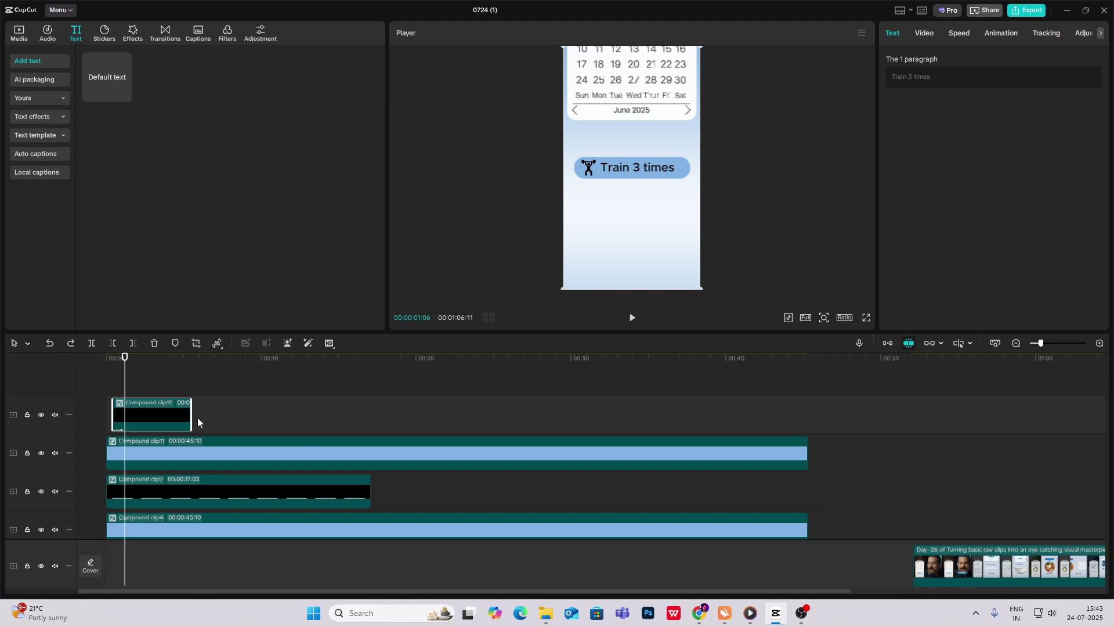
left_click(173, 449, "ctrl")
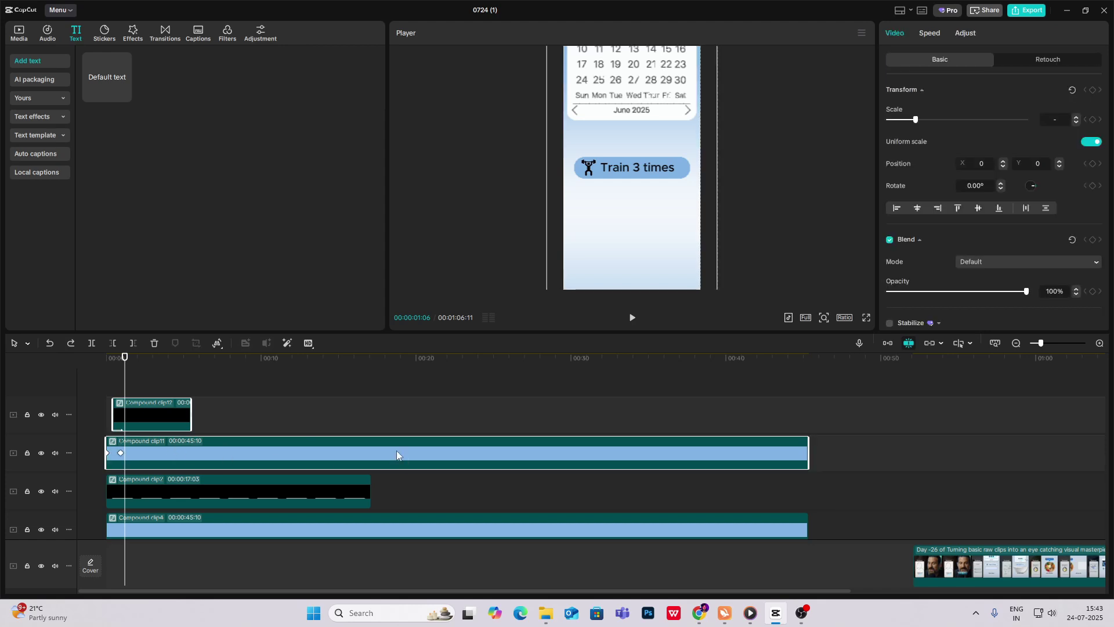
key("alt+g")
Step: Add a transform keyframe to the combined "Train 3 times" clip at 00:00:01:22
left_click(101, 381)
left_click_drag(101, 381, 133, 395)
left_click(143, 412)
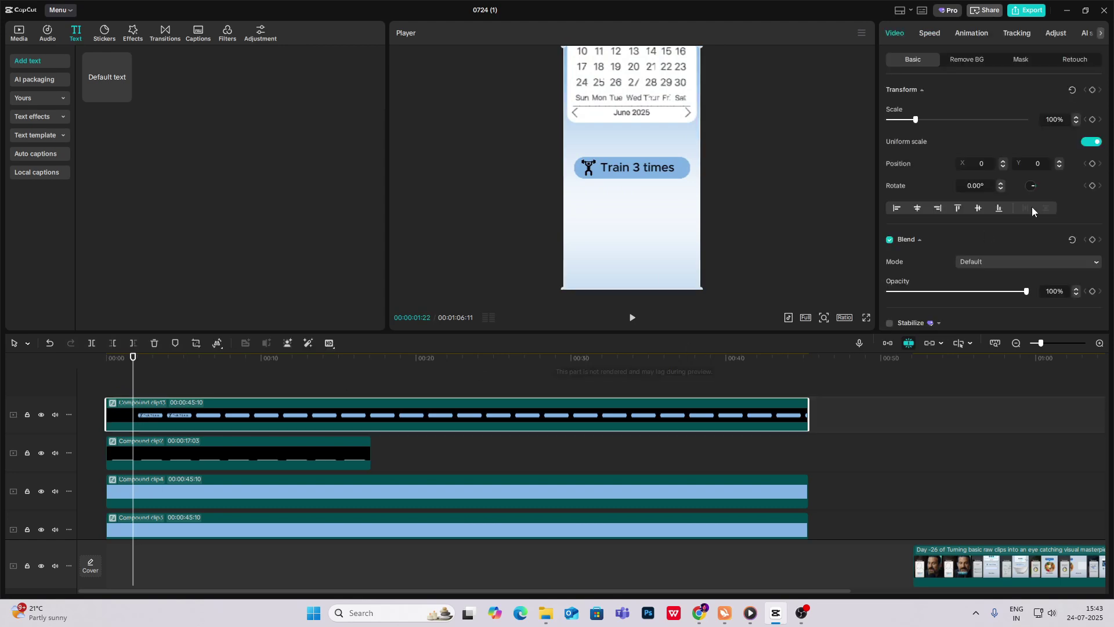
left_click(1091, 91)
Step: At 00:00:03:00, scale the "Train 3 times" clip to 76% and move it up to position Y 119
left_click_drag(134, 393, 152, 397)
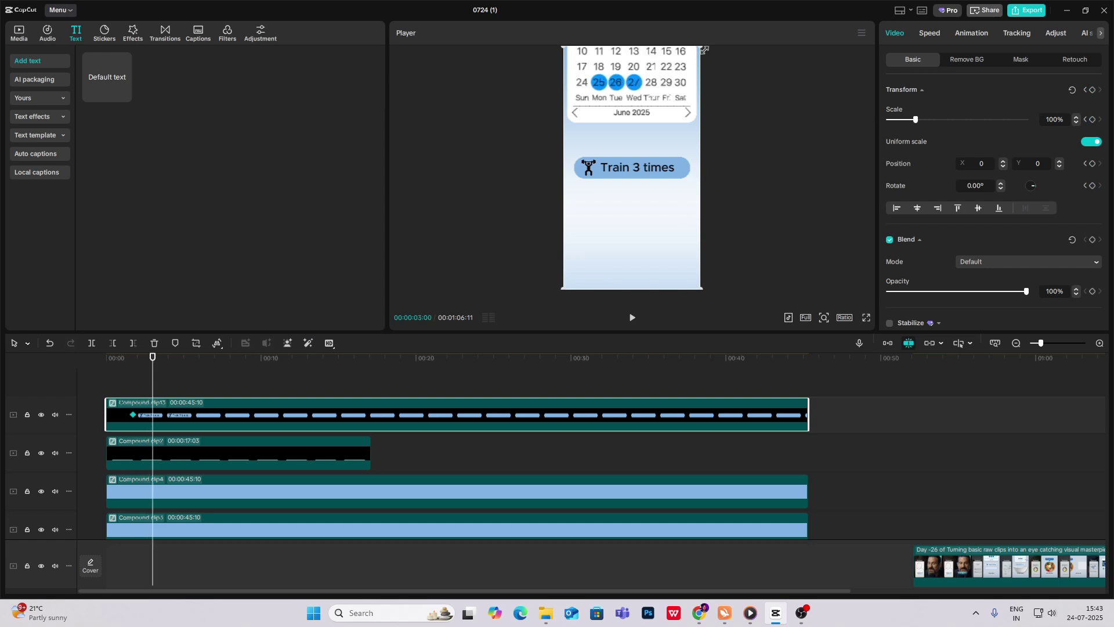
left_click_drag(704, 50, 687, 78)
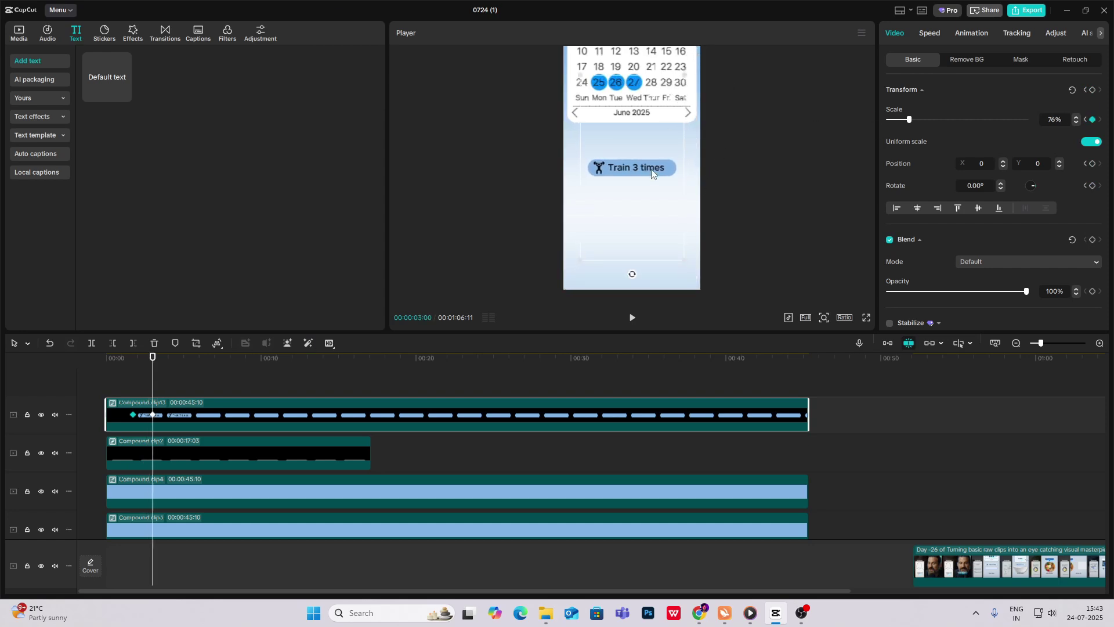
left_click_drag(651, 173, 651, 166)
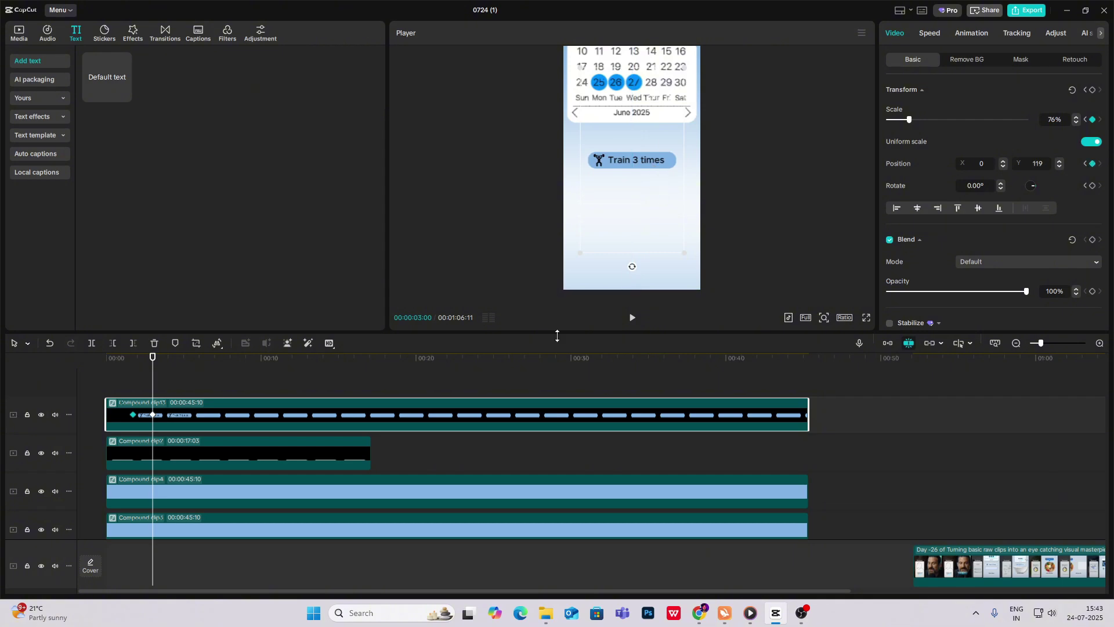
Step: Apply the Cubic Out preset curve to the "Train 3 times" clip's scale keyframes
left_click(177, 417)
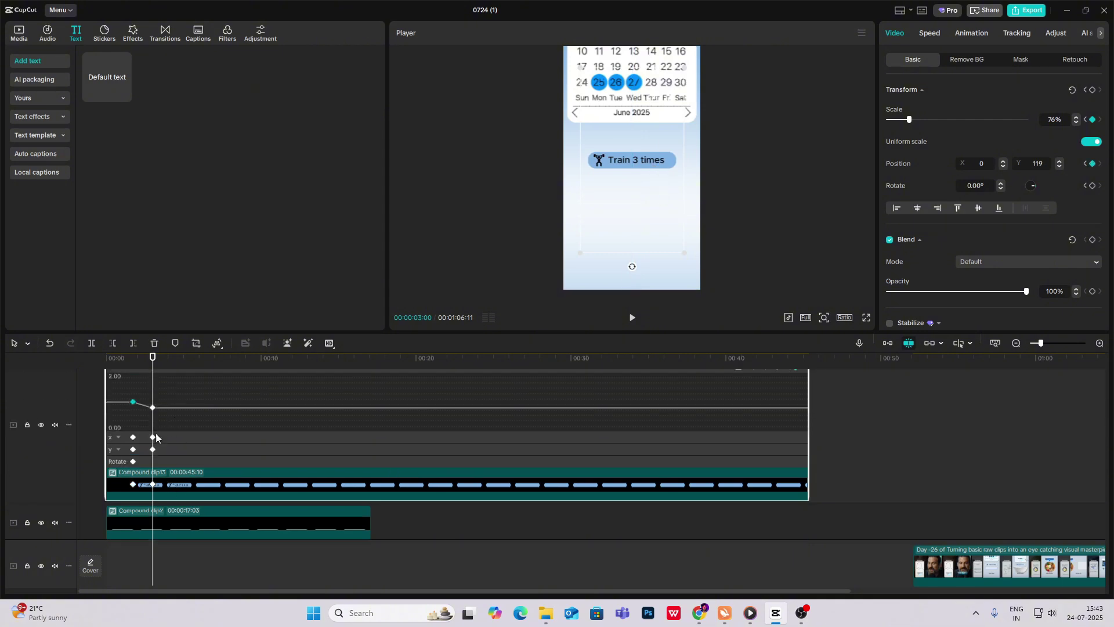
left_click(737, 409)
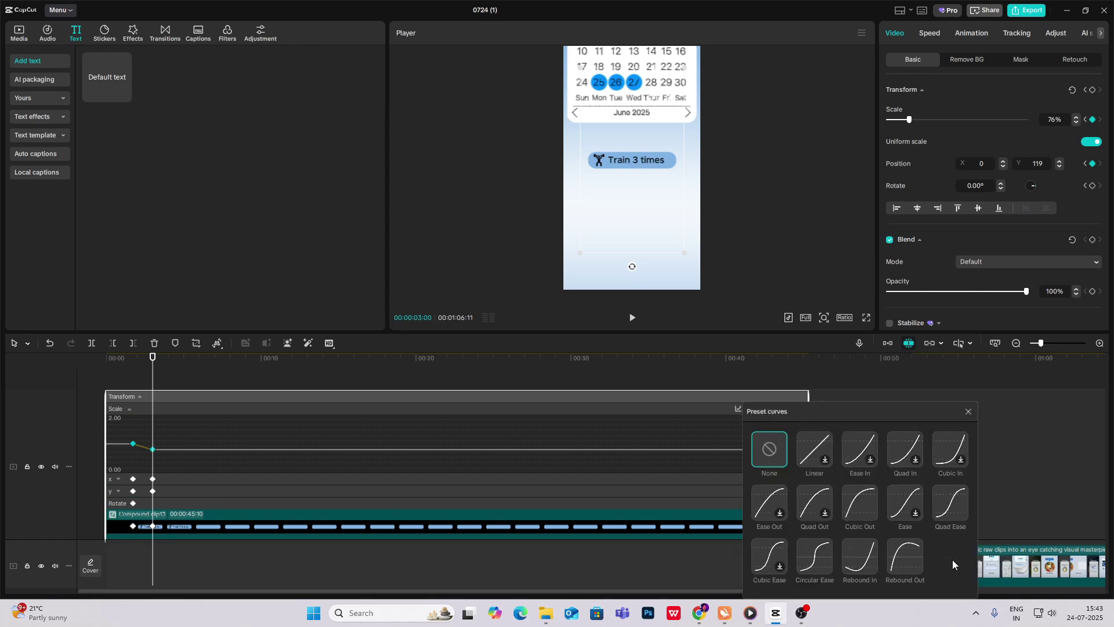
left_click(860, 502)
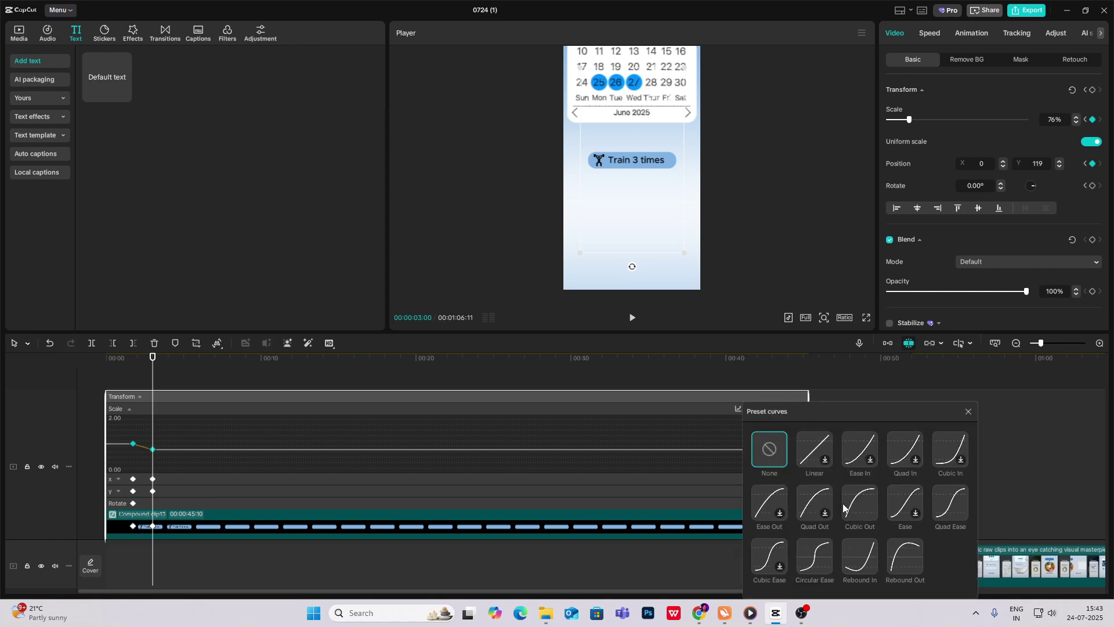
left_click(968, 412)
Step: Apply the Cubic Out preset curve to the "Train 3 times" clip's Y position keyframes and close its keyframe graph
scroll(186, 476, "up", 1)
left_click(162, 491)
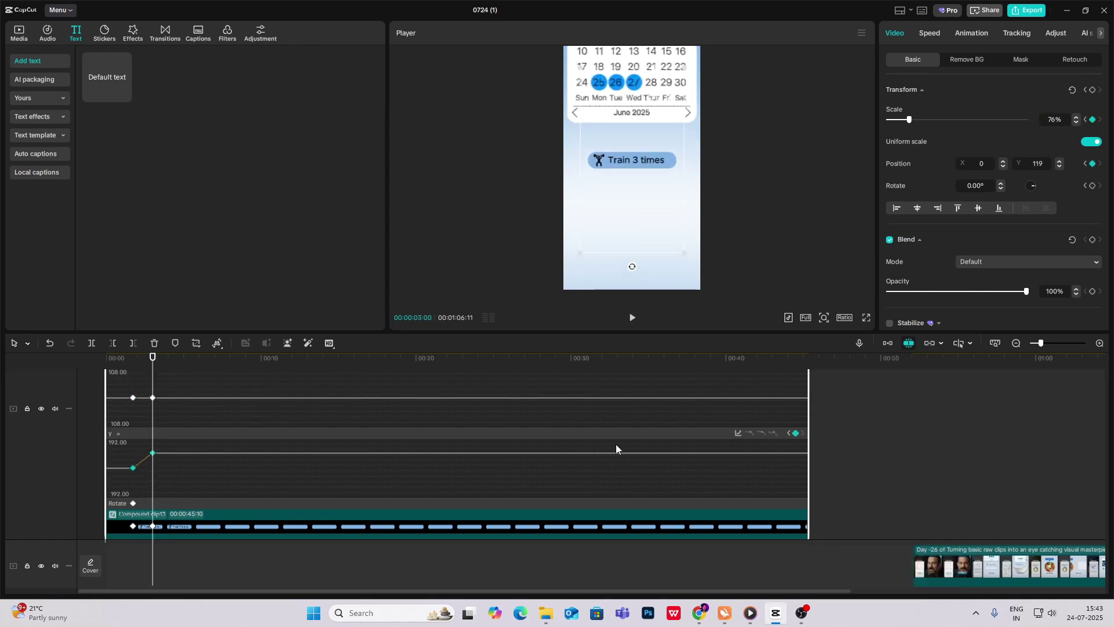
left_click(738, 433)
left_click(862, 510)
left_click(968, 412)
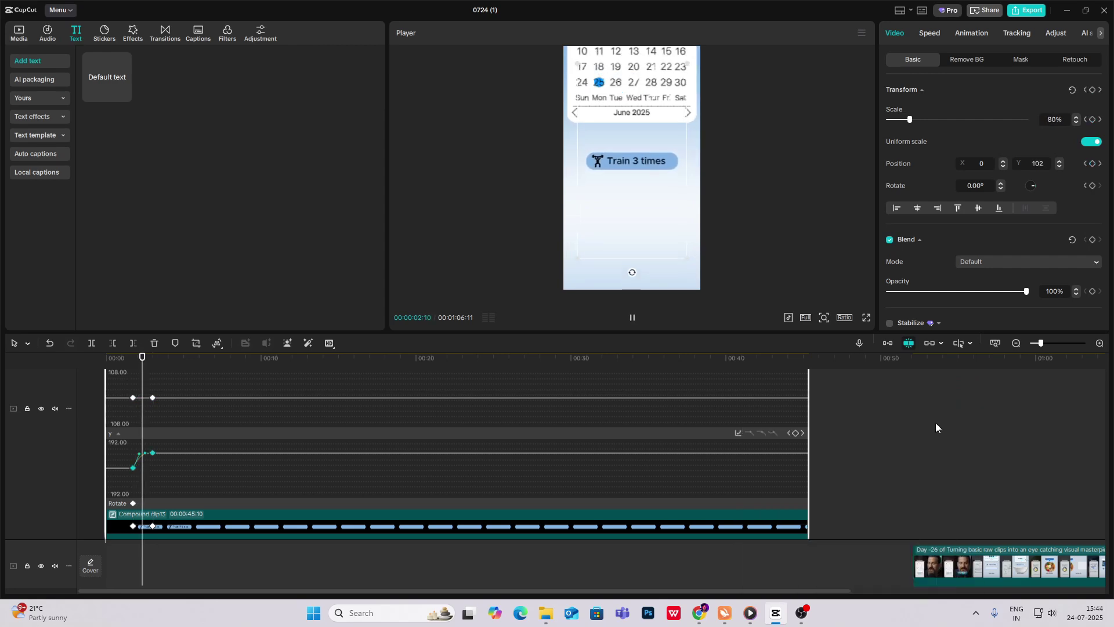
scroll(182, 471, "up", 1)
key("alt+k")
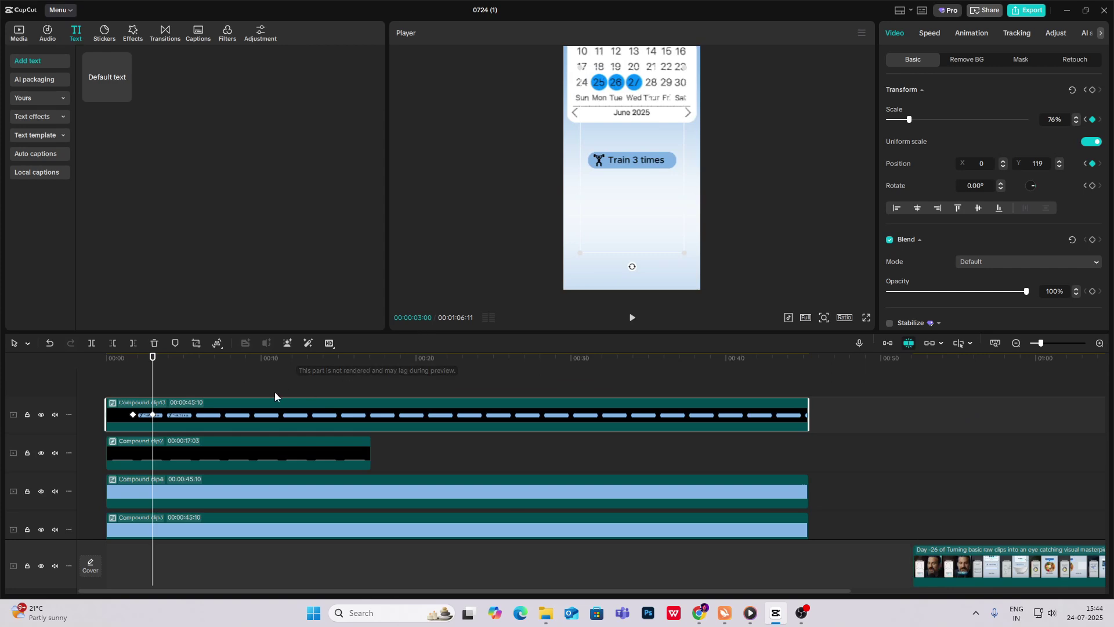
Step: Open the "Train 3 times" compound clip, and play the sequence from 00:00:01:22 to check the "Run 3 times" bar's entrance
double_click(154, 405)
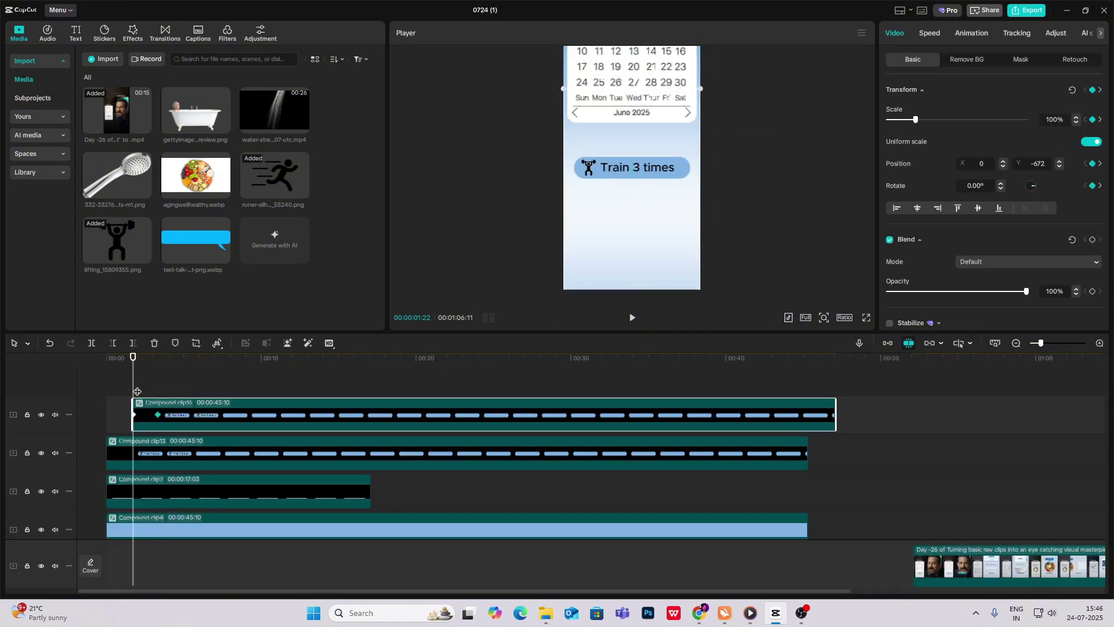
left_click(134, 389)
key("space")
key("space")
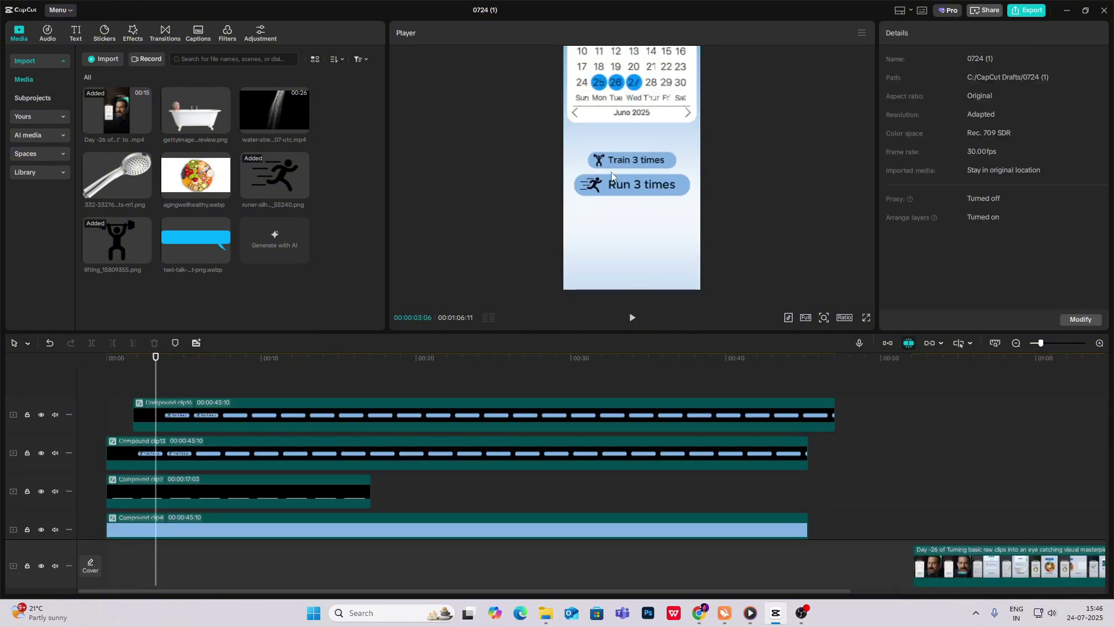
Step: Combine the calendar, "Train 3 times" and "Run 3 times" clips into one compound clip, leaving out the background layers
left_click_drag(957, 505, 995, 522)
left_click(406, 387)
scroll(409, 395, "down", 2)
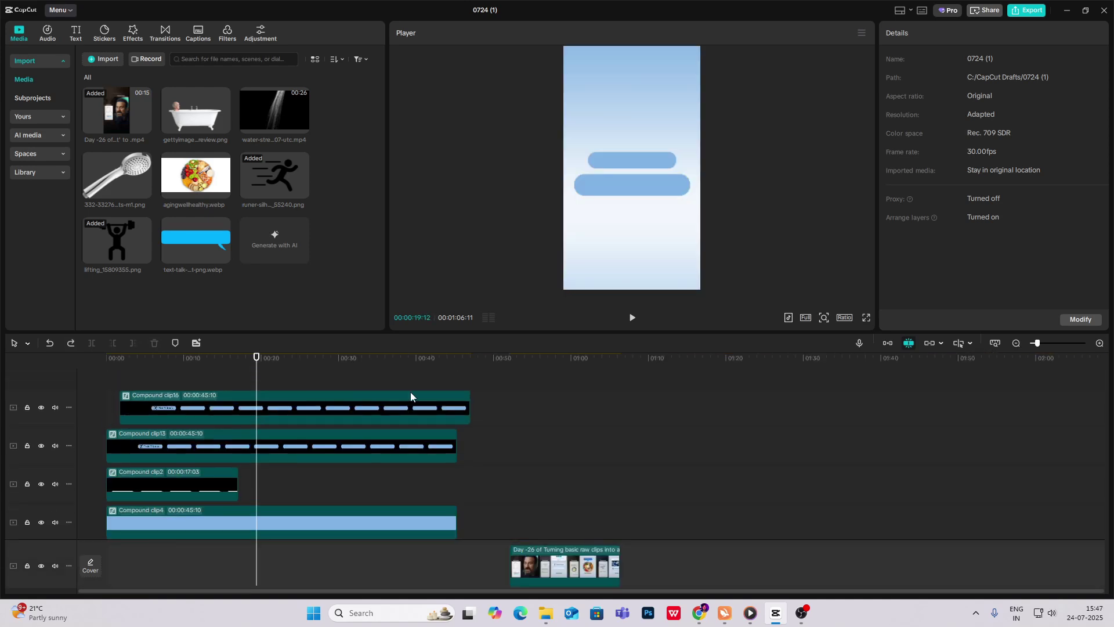
left_click_drag(598, 378, 72, 430)
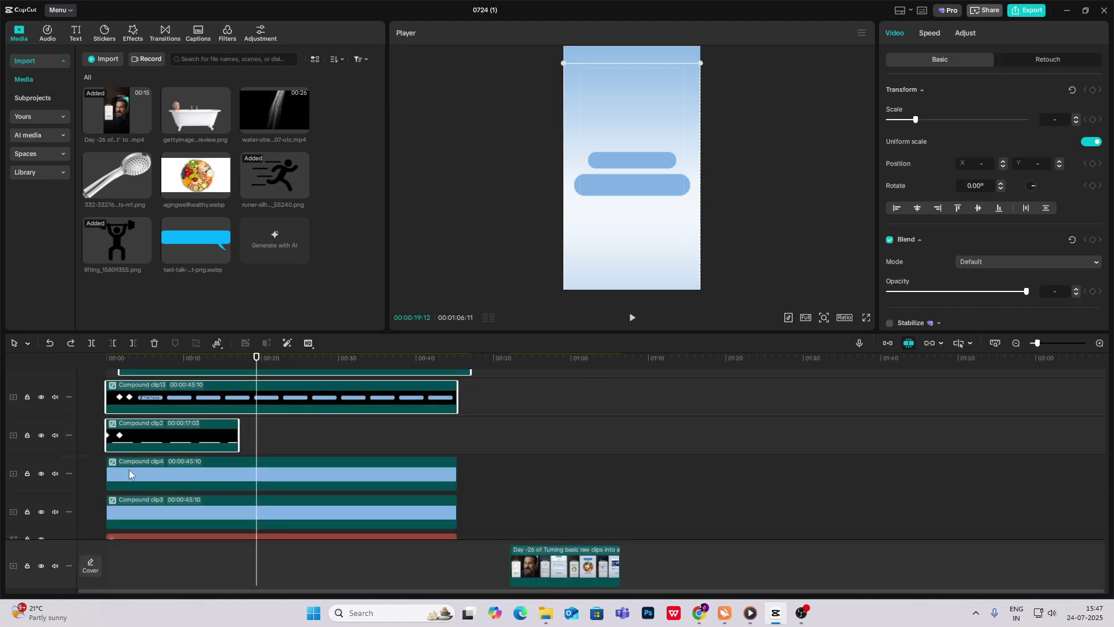
scroll(127, 494, "down", 1)
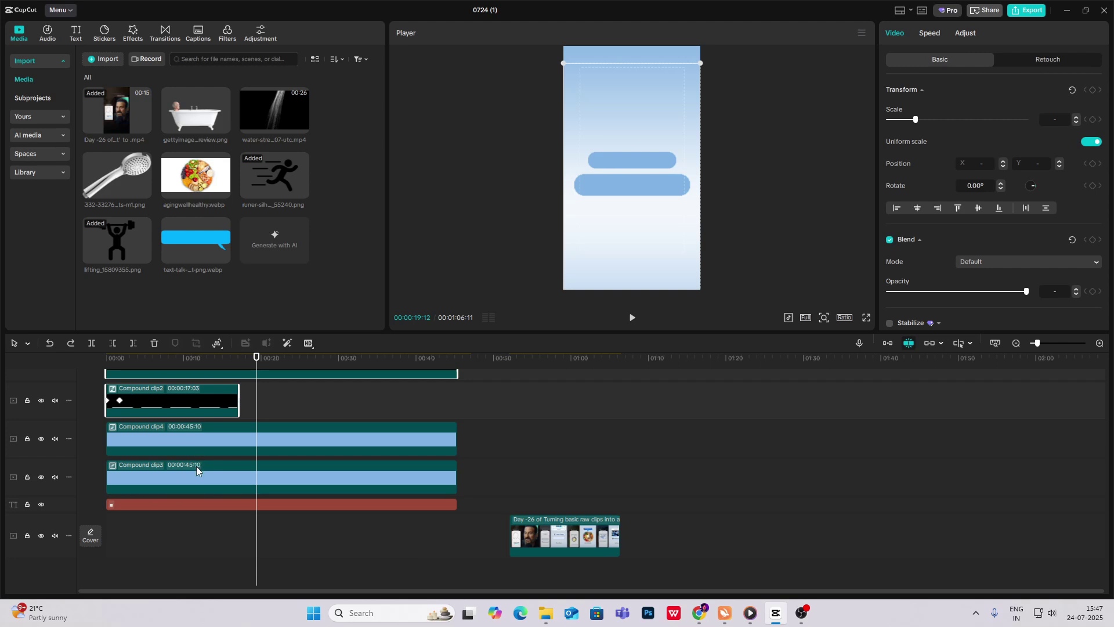
key("alt+g")
Step: Add a transform keyframe to the new calendar-and-bars compound clip at 00:00:03:11
left_click(121, 380)
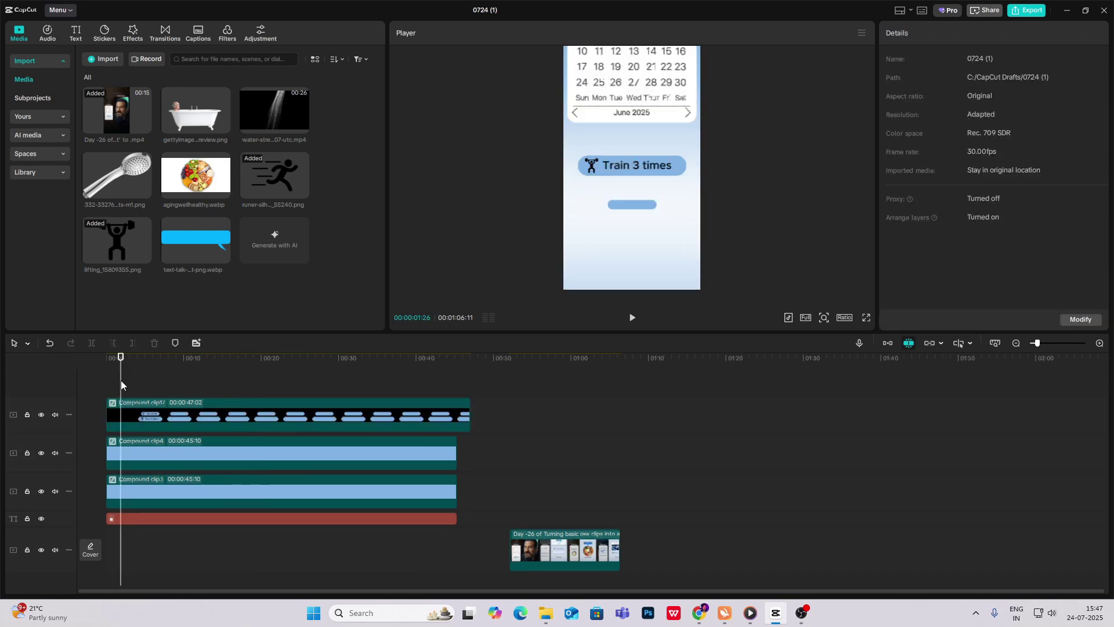
left_click_drag(120, 381, 132, 395)
left_click(156, 414)
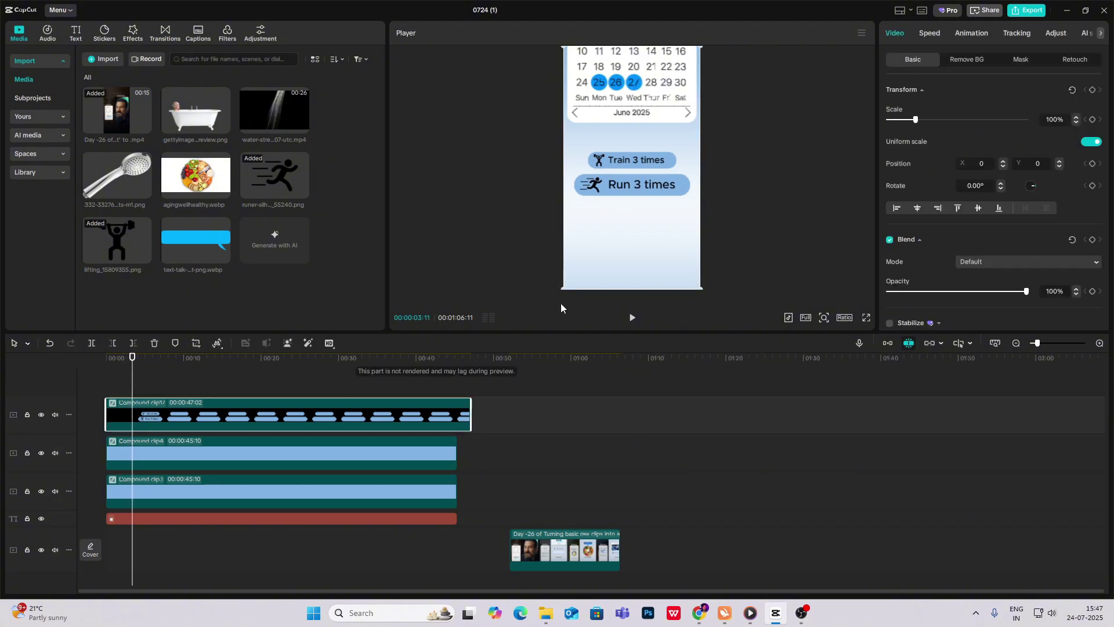
left_click(1092, 90)
Step: At 00:00:05:07, scale the calendar-and-bars clip down to 78% and raise it to position Y 55
left_click_drag(134, 388, 146, 392)
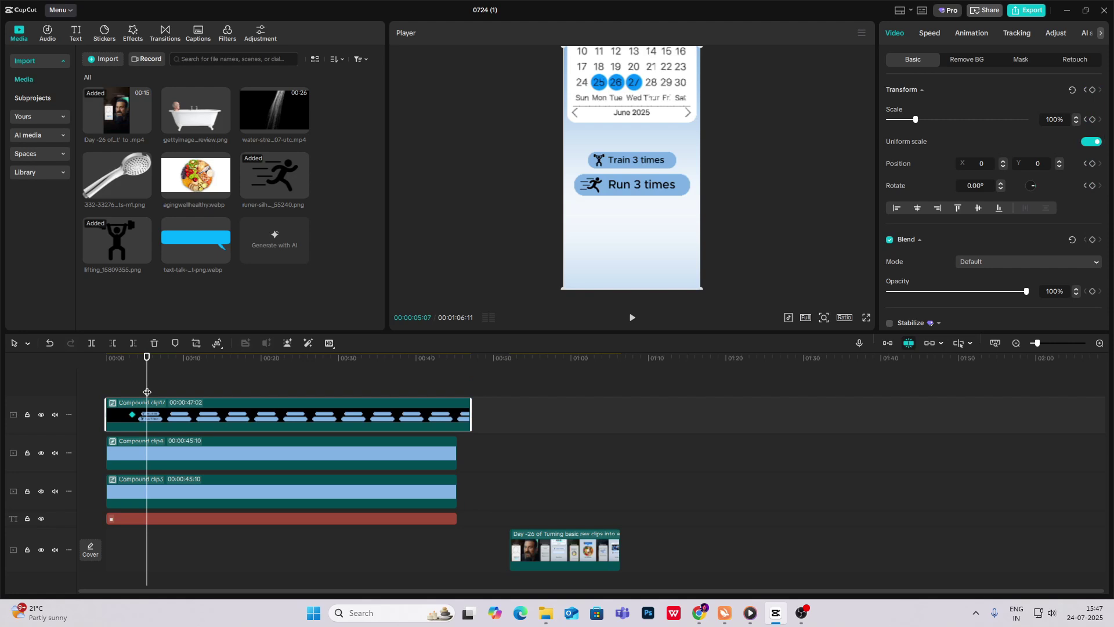
left_click_drag(702, 47, 687, 73)
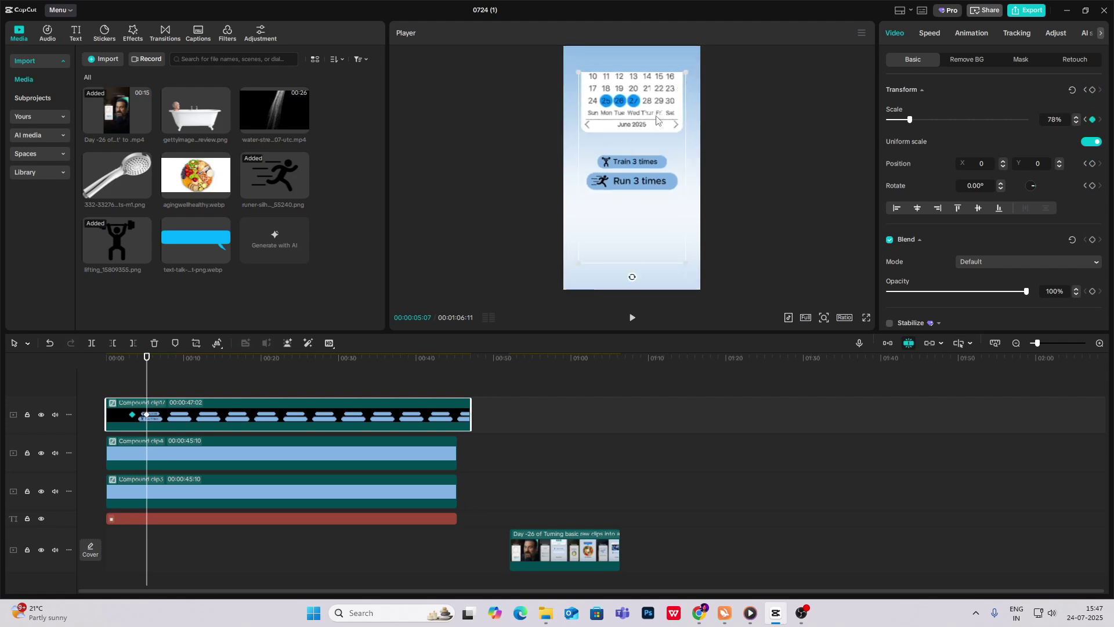
left_click_drag(656, 120, 656, 117)
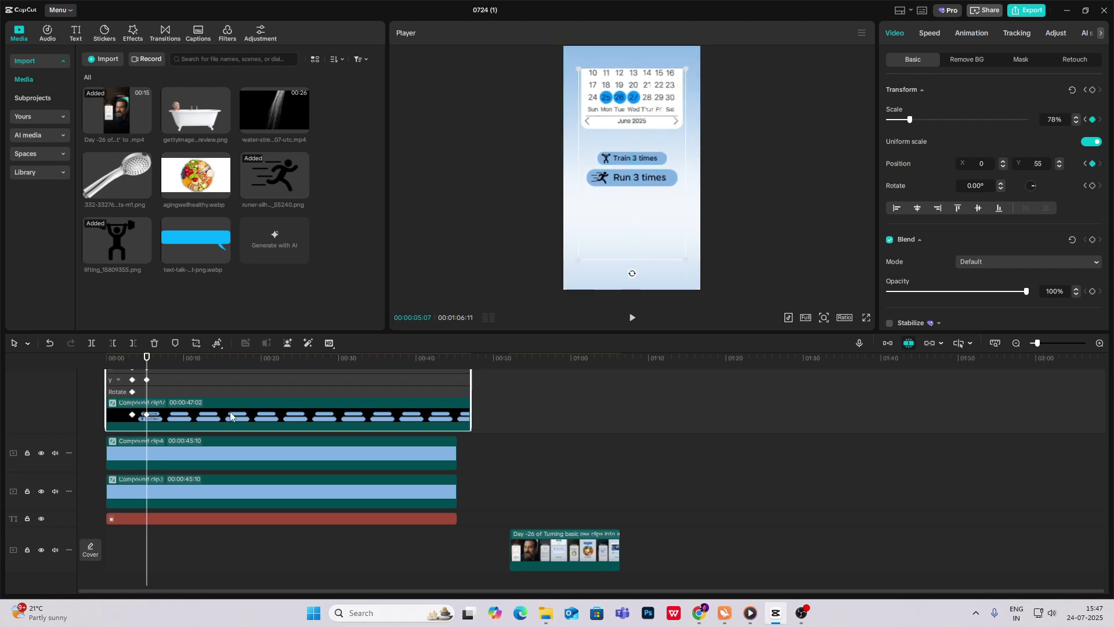
Step: Apply the Cubic Out preset curve to the calendar-and-bars clip's scale keyframes
scroll(191, 446, "up", 2)
left_click(1101, 343)
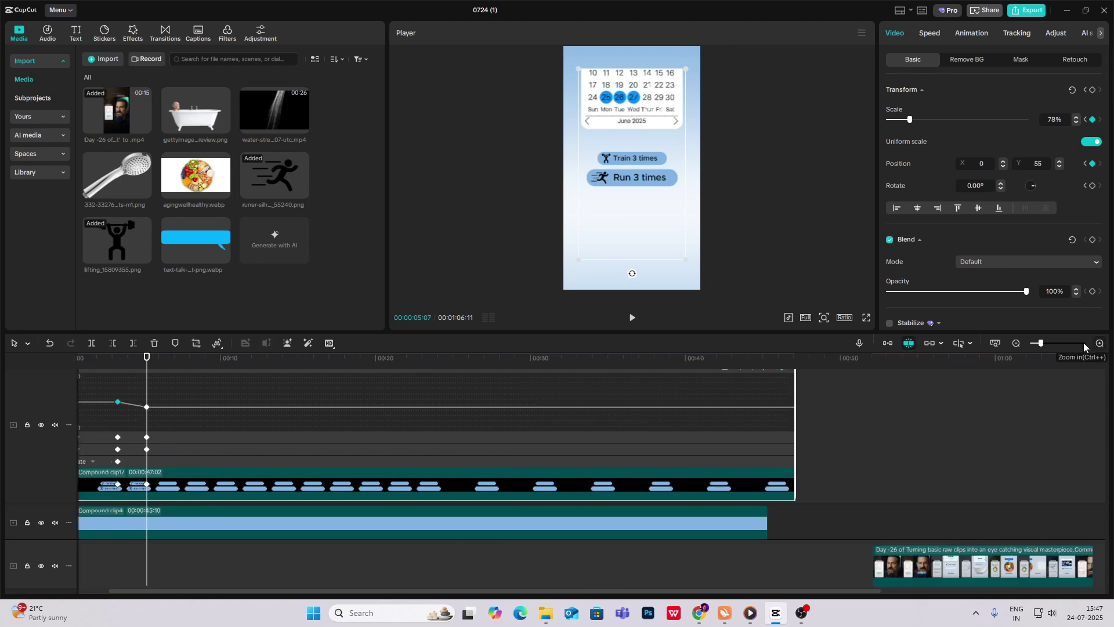
scroll(729, 398, "up", 1)
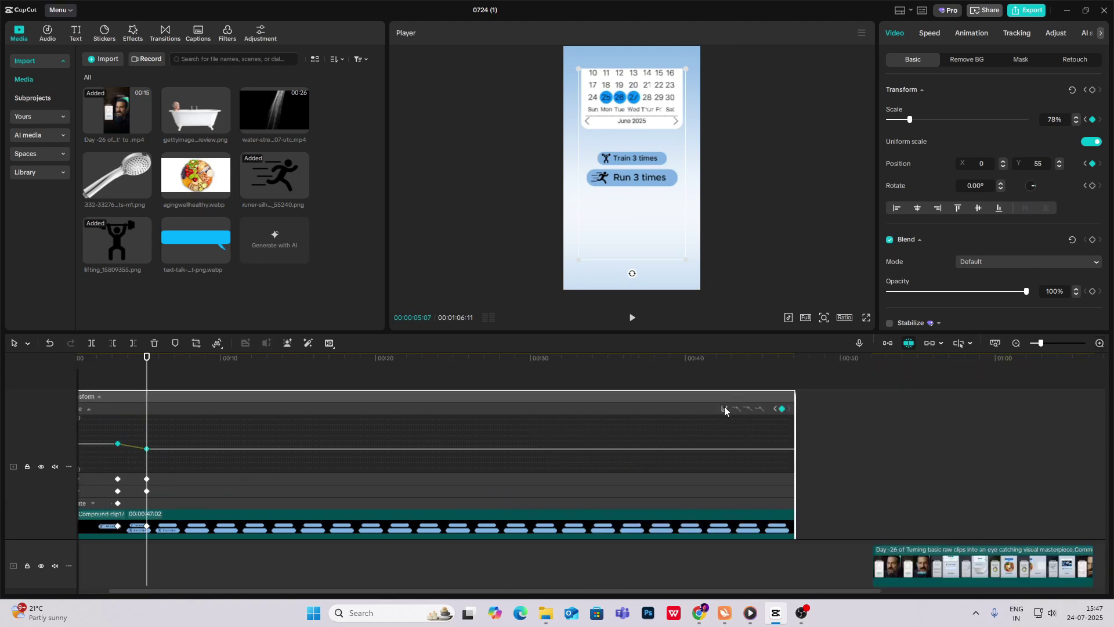
left_click(724, 409)
left_click(846, 511)
left_click(954, 412)
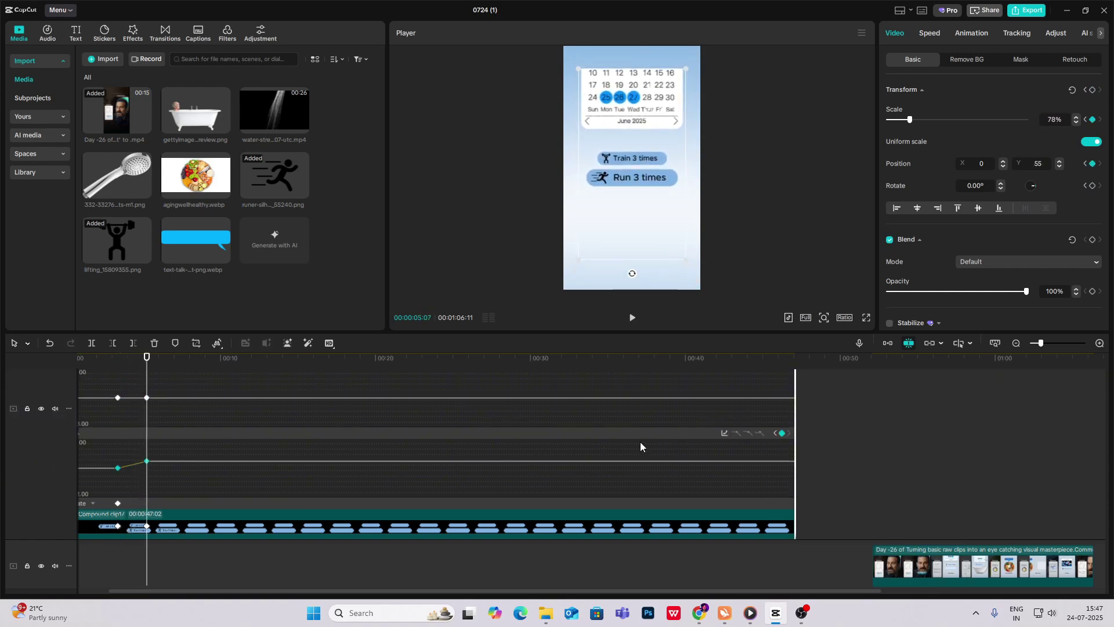
Step: Apply the Cubic Out preset curve to the calendar-and-bars clip's Y position keyframes
left_click(724, 433)
left_click(853, 505)
left_click(955, 412)
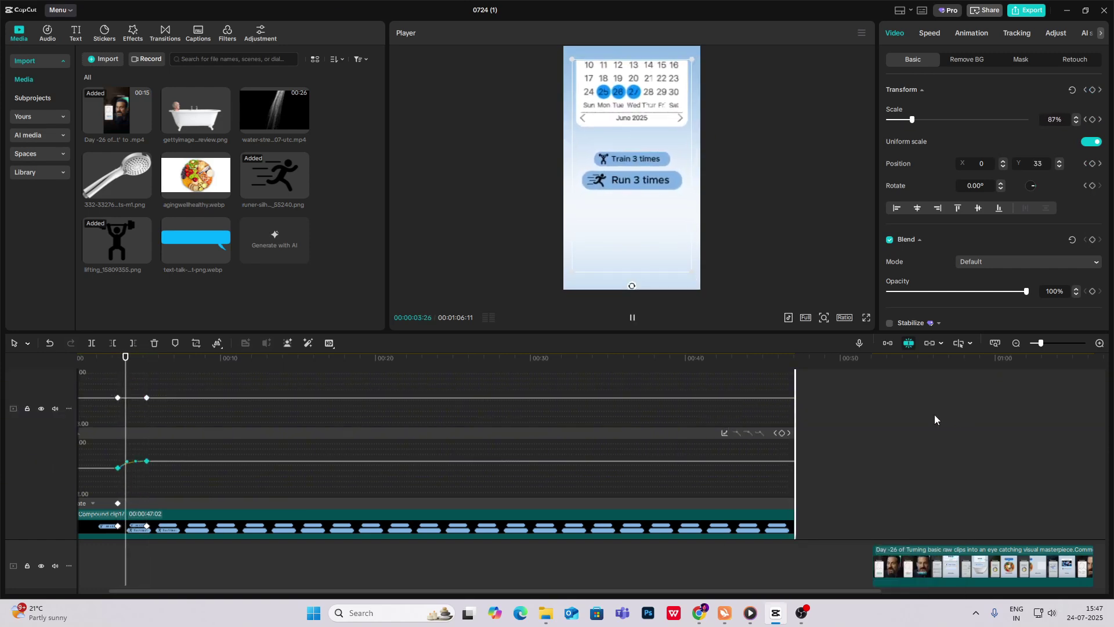
Step: Close the keyframe graph and play back the zoom-out of the calendar and bars
scroll(141, 503, "down", 1)
key("alt+k")
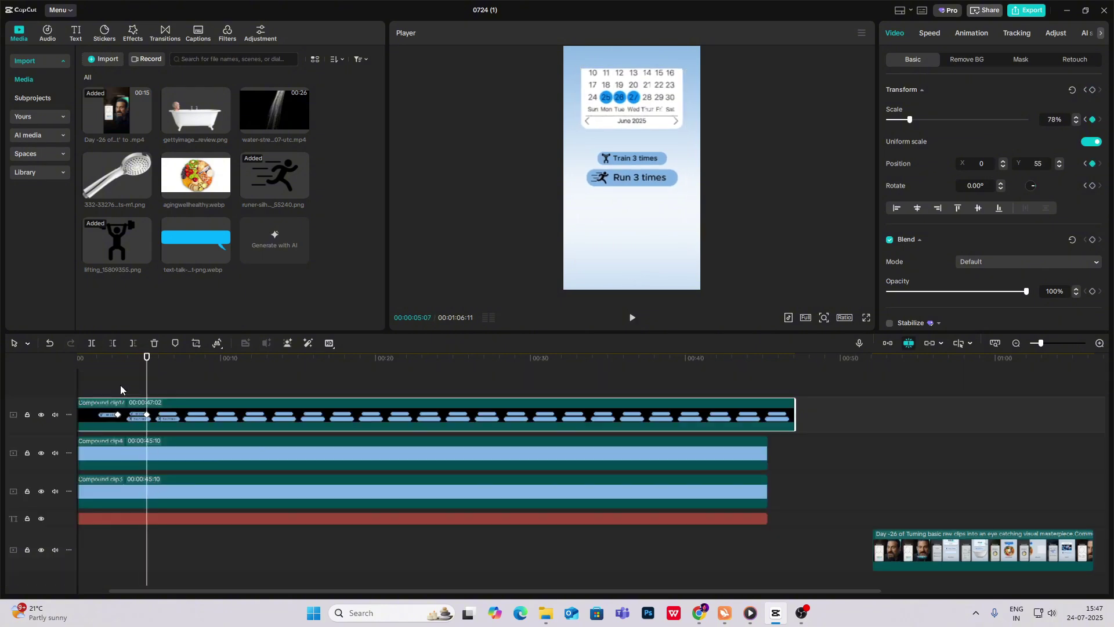
left_click(120, 386)
key("space")
scroll(378, 433, "left", 1)
key("space")
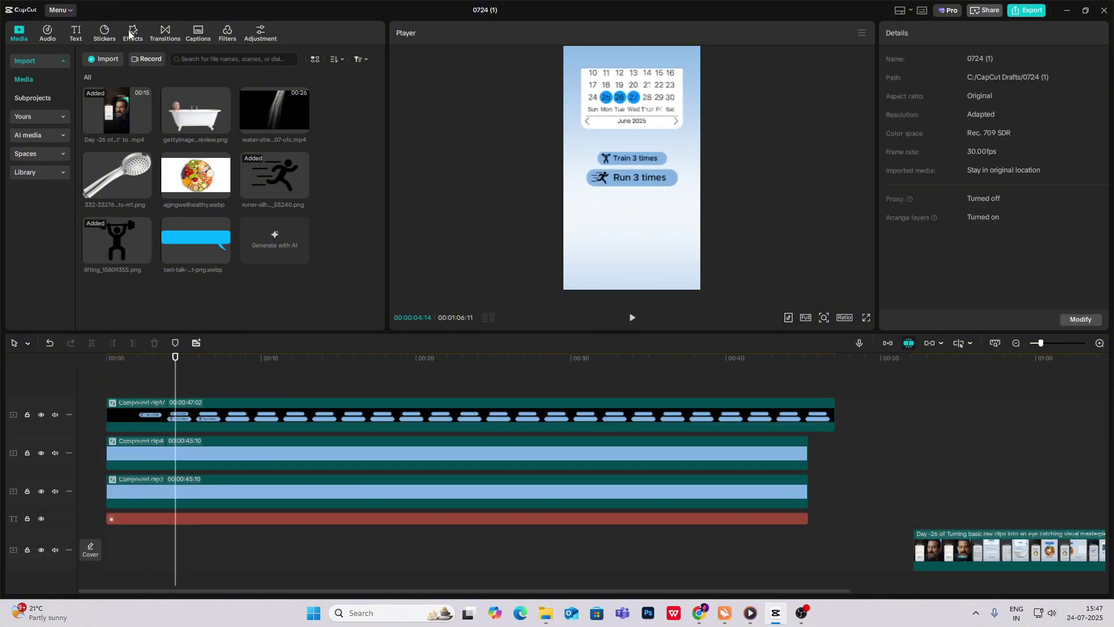
Step: Search the video effects for HAZY and place the Hazy effect on a track above the calendar-and-bars clip
left_click(131, 33)
left_click(140, 58)
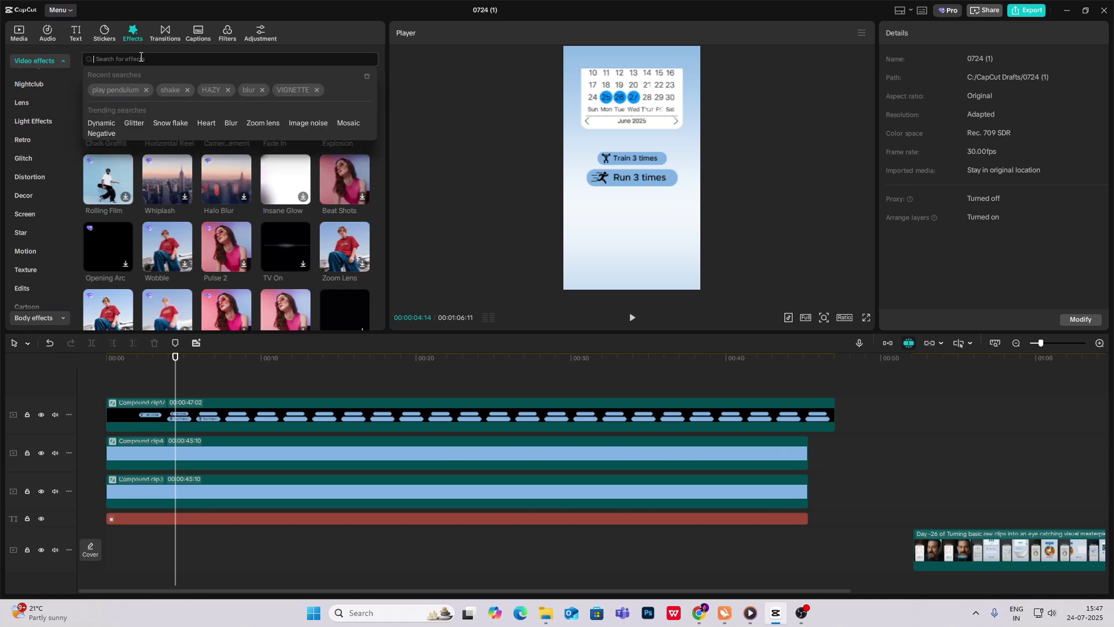
left_click(210, 91)
left_click_drag(108, 114, 166, 402)
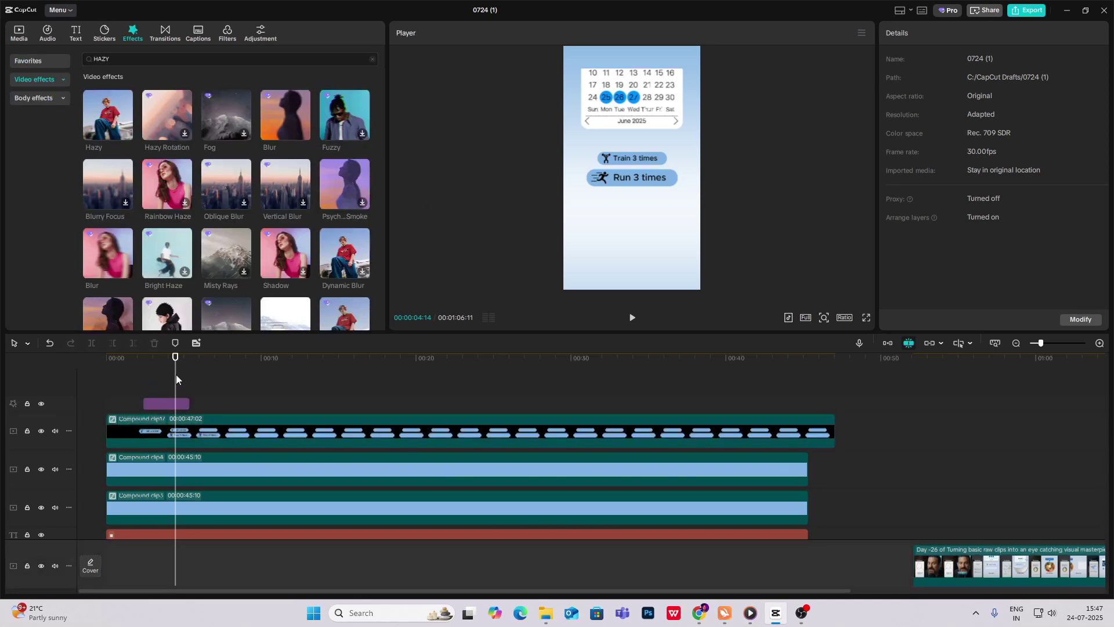
Step: Set the Hazy effect's Horizontal and Vertical values to 100 and its Blur to 58
left_click(153, 387)
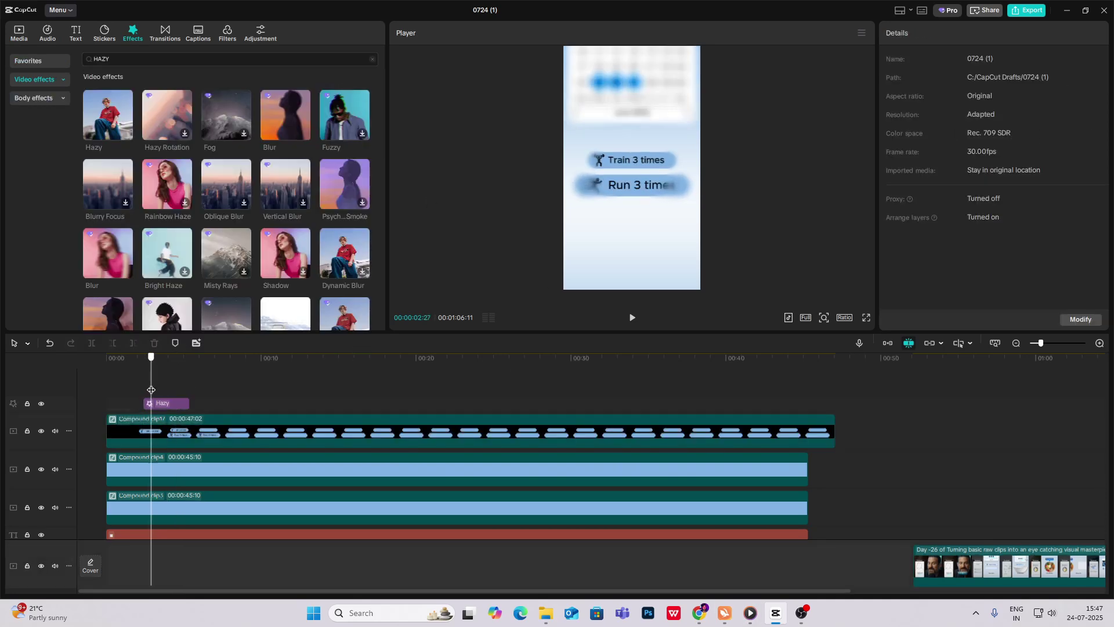
left_click(167, 403)
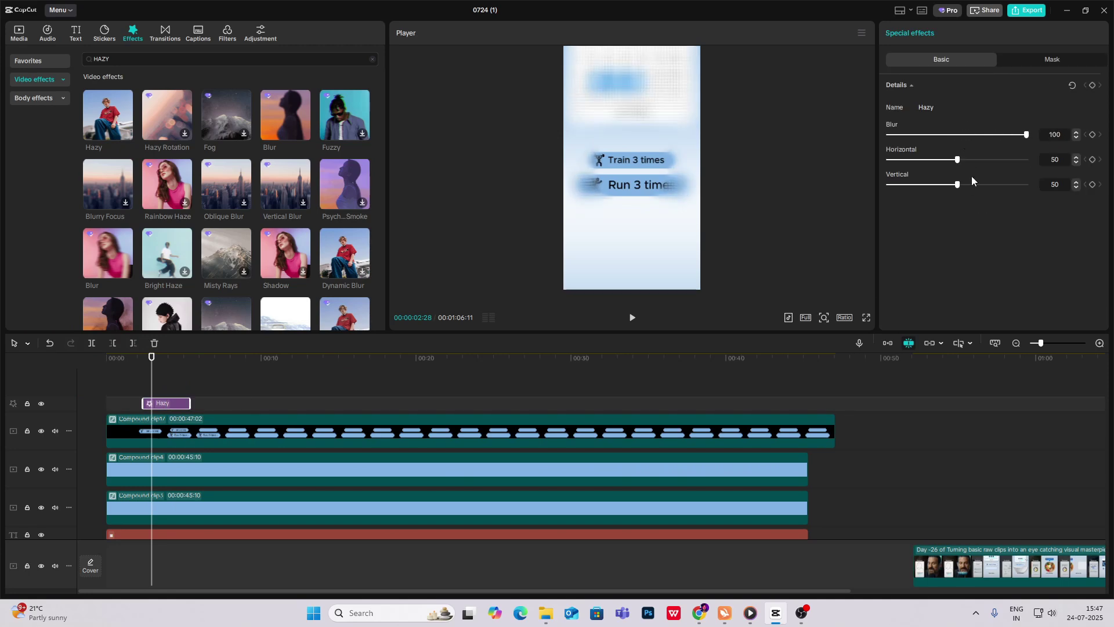
left_click_drag(957, 163, 1081, 165)
left_click_drag(956, 183, 1030, 184)
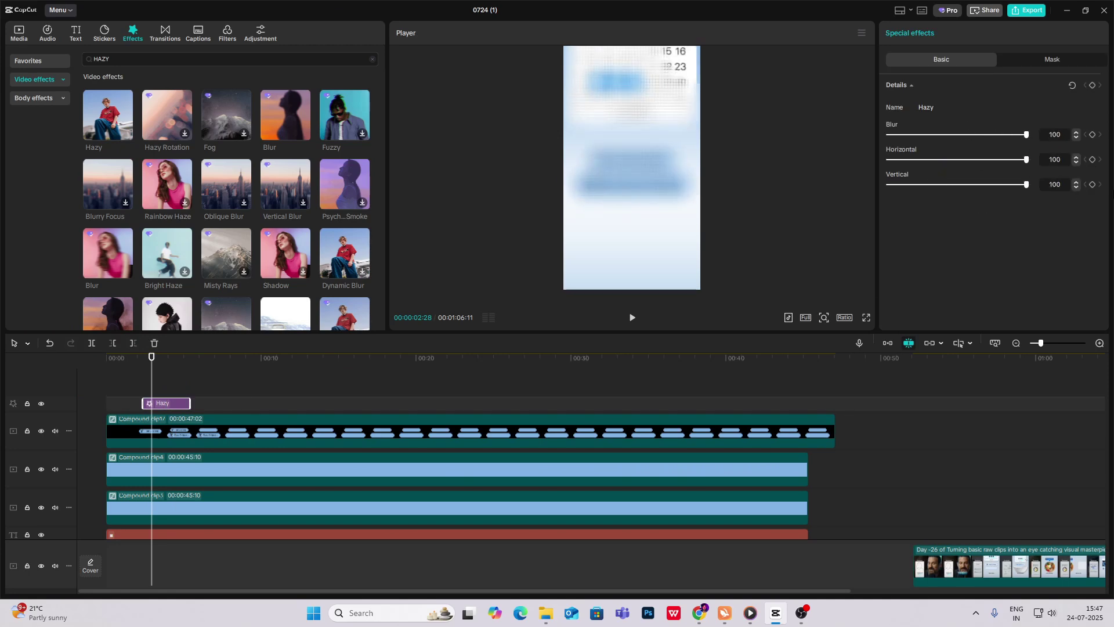
left_click_drag(993, 139, 968, 143)
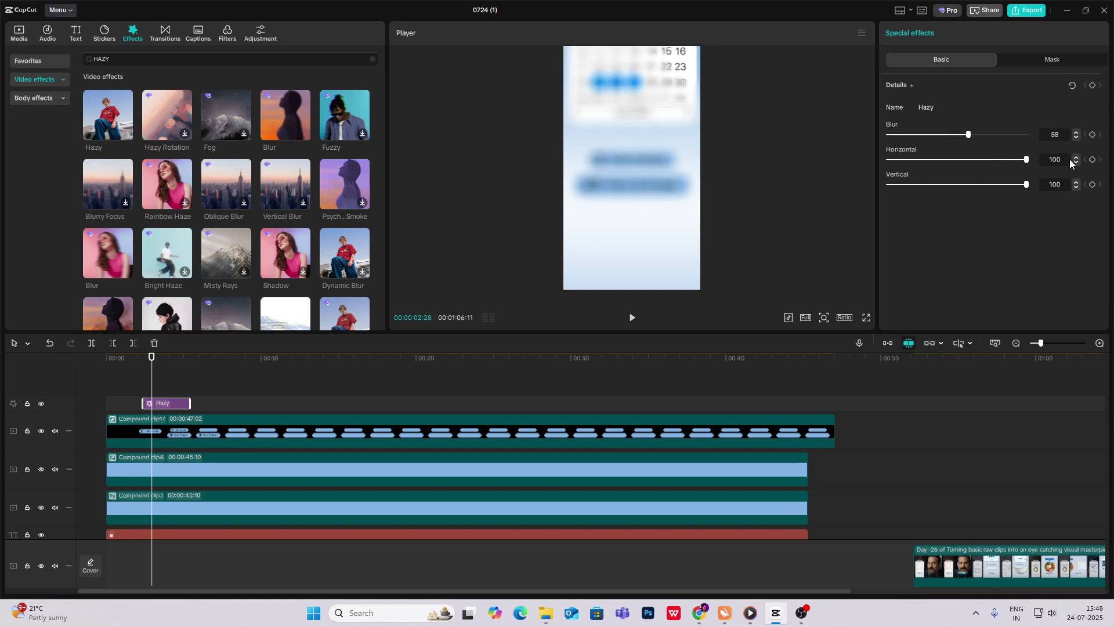
Step: Extend the Hazy effect to about 24 seconds long and move its start to 00:00:03:11
left_click(142, 388)
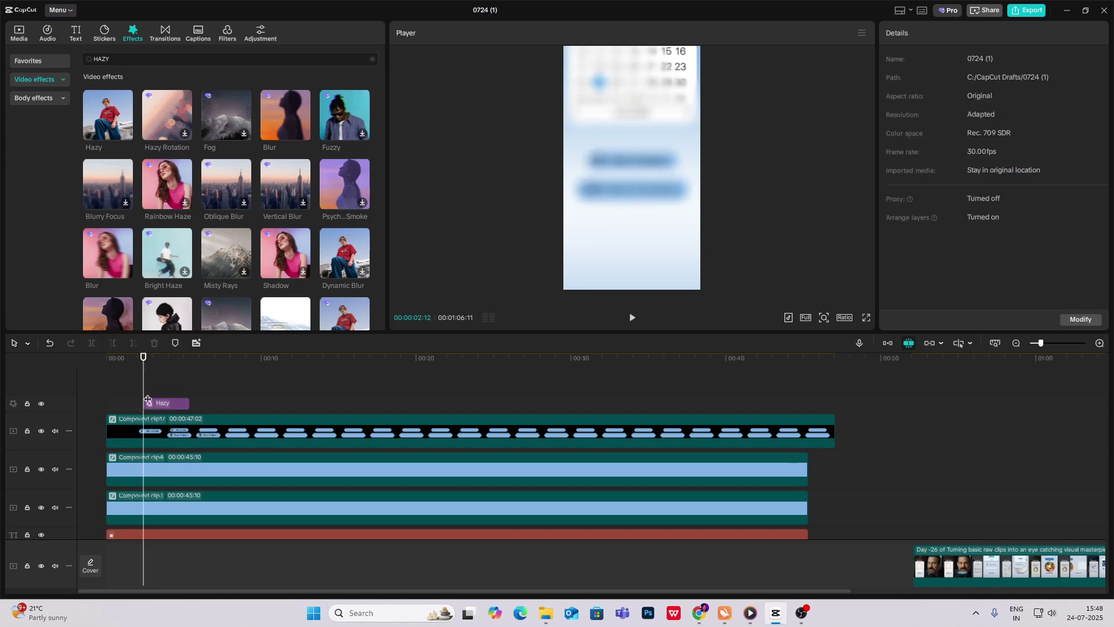
left_click(155, 403)
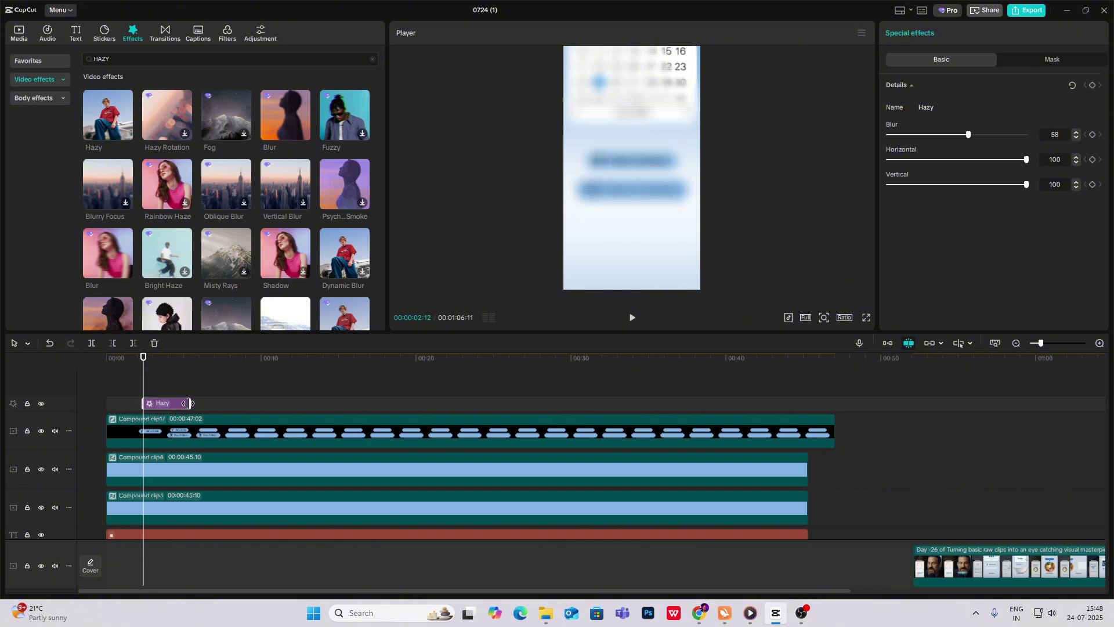
left_click_drag(190, 403, 510, 404)
left_click(120, 394)
left_click(136, 395)
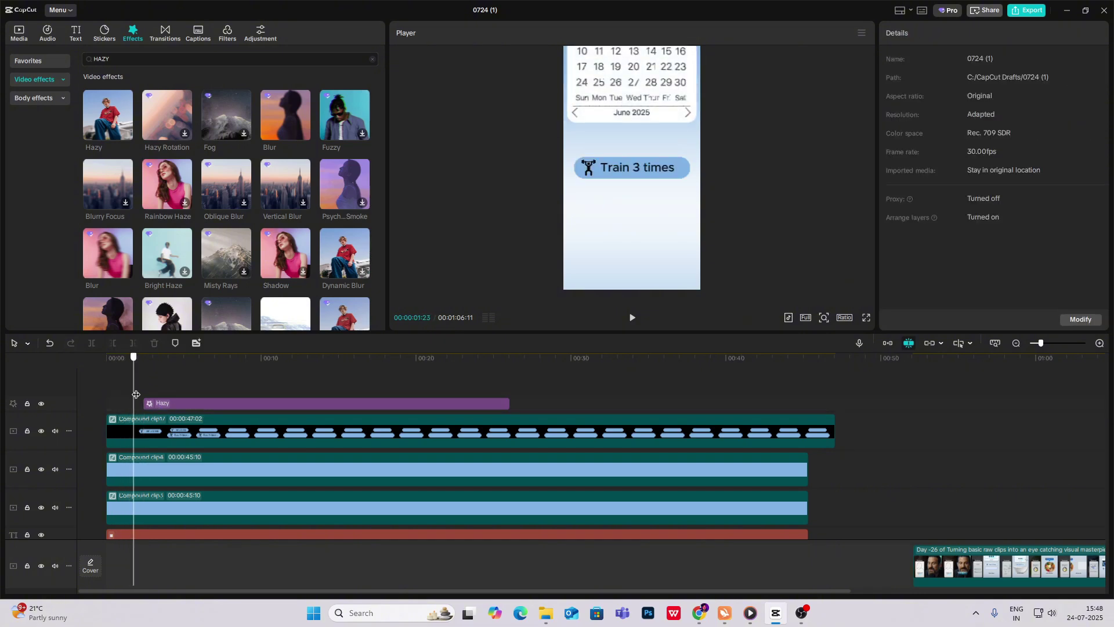
left_click(144, 394)
left_click(147, 396)
mouse_move(168, 403)
left_mouse_down()
mouse_move(200, 403)
mouse_move(158, 405)
mouse_move(177, 411)
left_mouse_up()
left_click(162, 433)
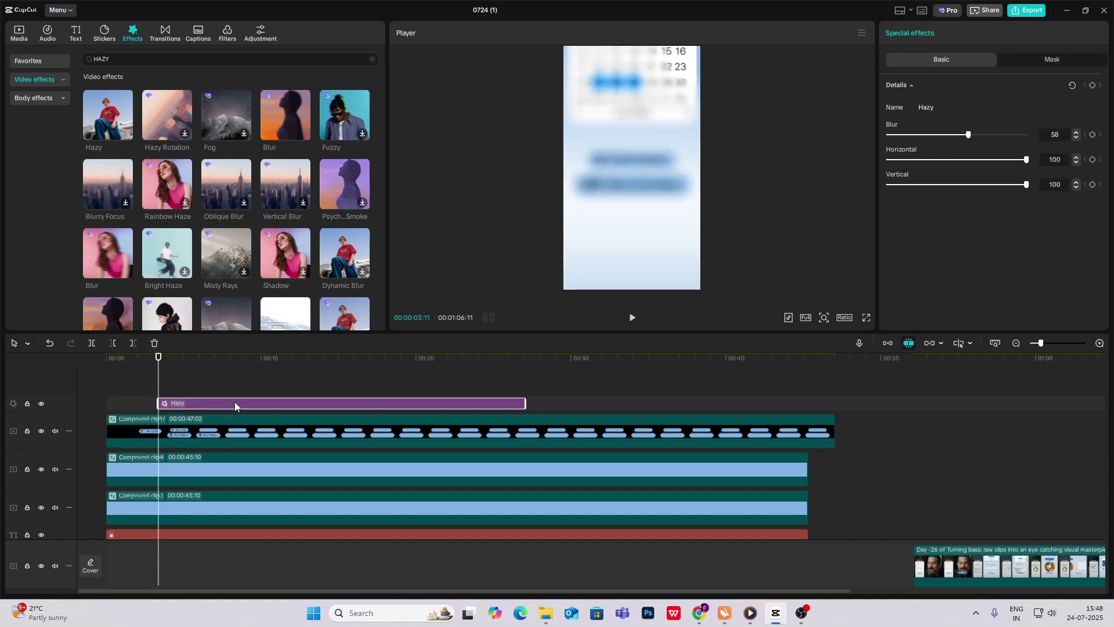
Step: Add keyframes for all Hazy settings at 00:00:03:11 and at about 00:00:04:21
left_click(1092, 85)
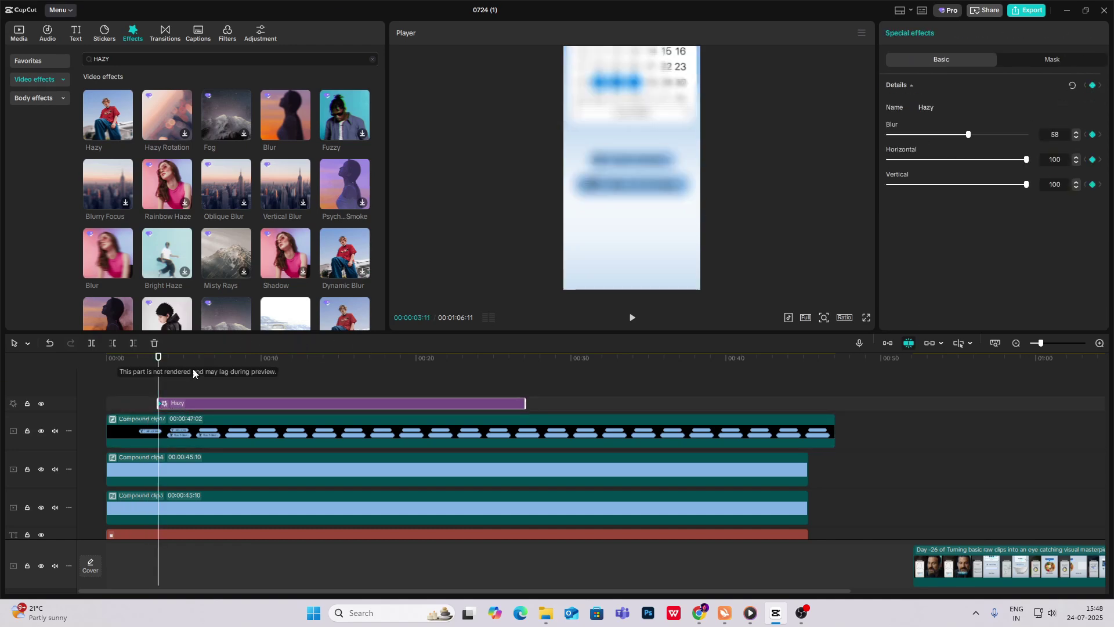
left_click_drag(159, 386, 204, 386)
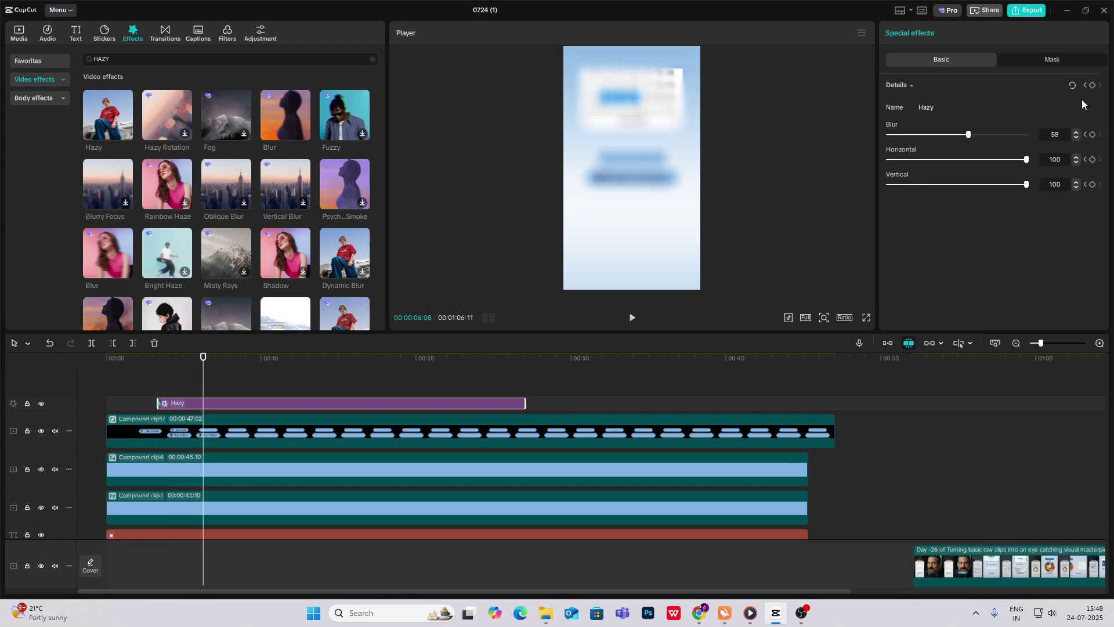
left_click(197, 380)
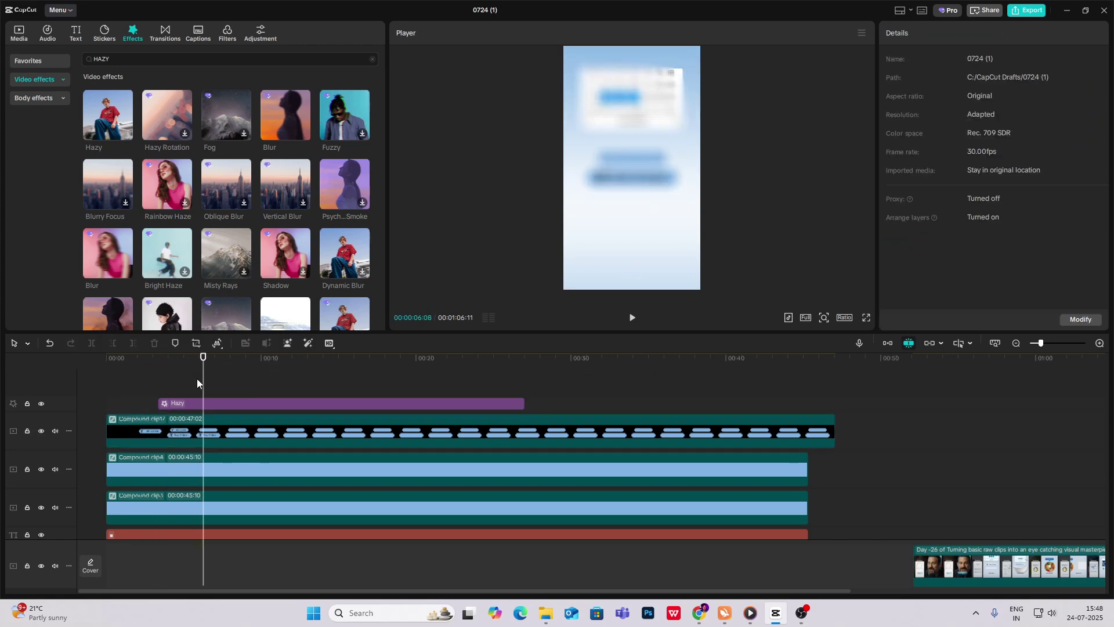
left_click_drag(194, 388, 157, 390)
Step: At the 00:00:03:11 keyframe, set the Hazy effect's Blur, Horizontal and Vertical values to 0
left_click(177, 403)
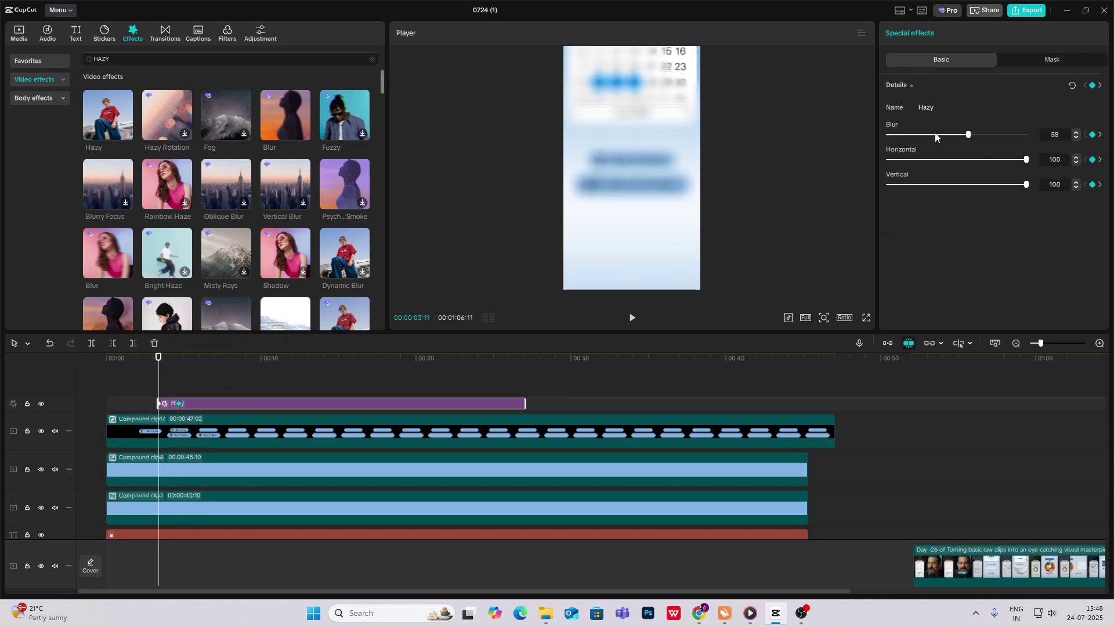
left_click_drag(937, 135, 870, 137)
left_click_drag(954, 163, 883, 185)
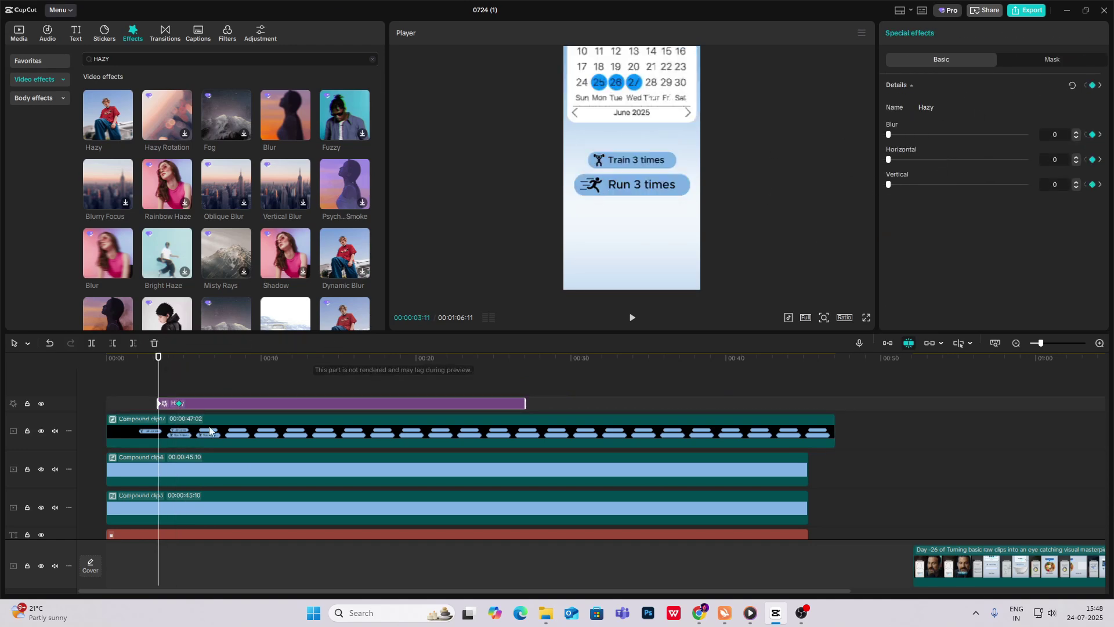
Step: Apply an ease-out preset curve to the Hazy effect's Blur keyframes and close the keyframe graph
double_click(199, 406)
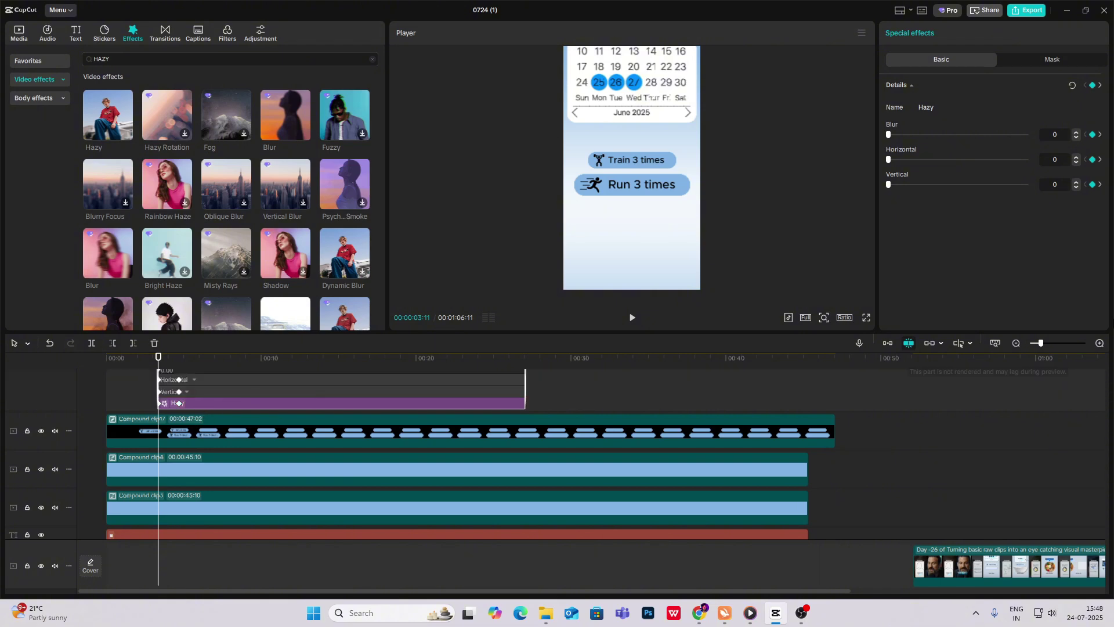
scroll(562, 418, "up", 3)
scroll(988, 411, "down", 2)
scroll(932, 418, "up", 2)
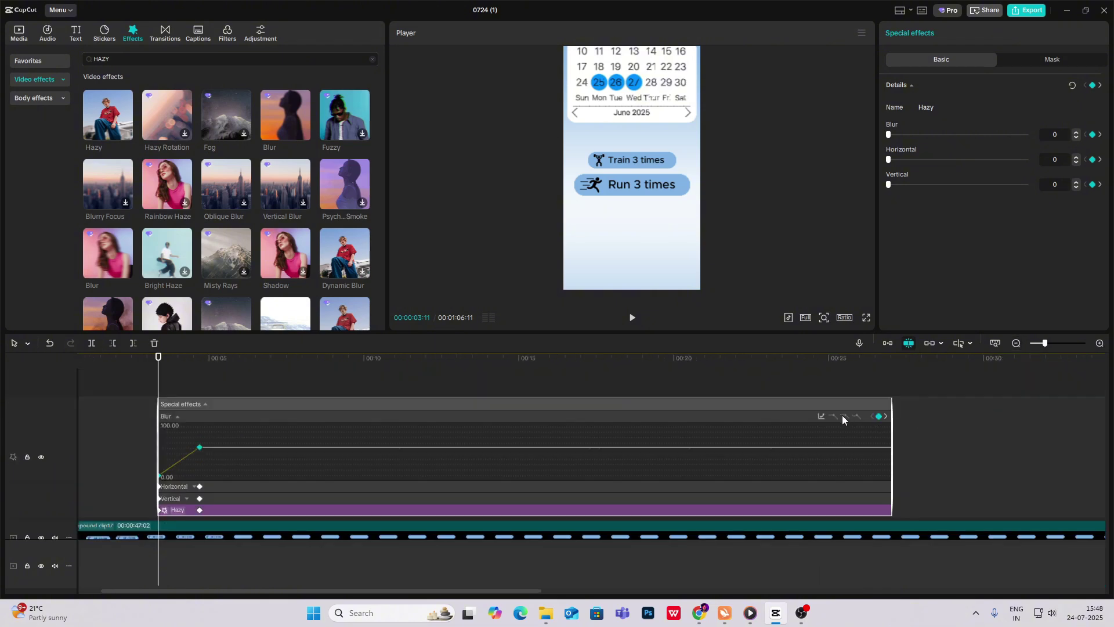
left_click(822, 416)
left_click(945, 502)
left_click(1051, 411)
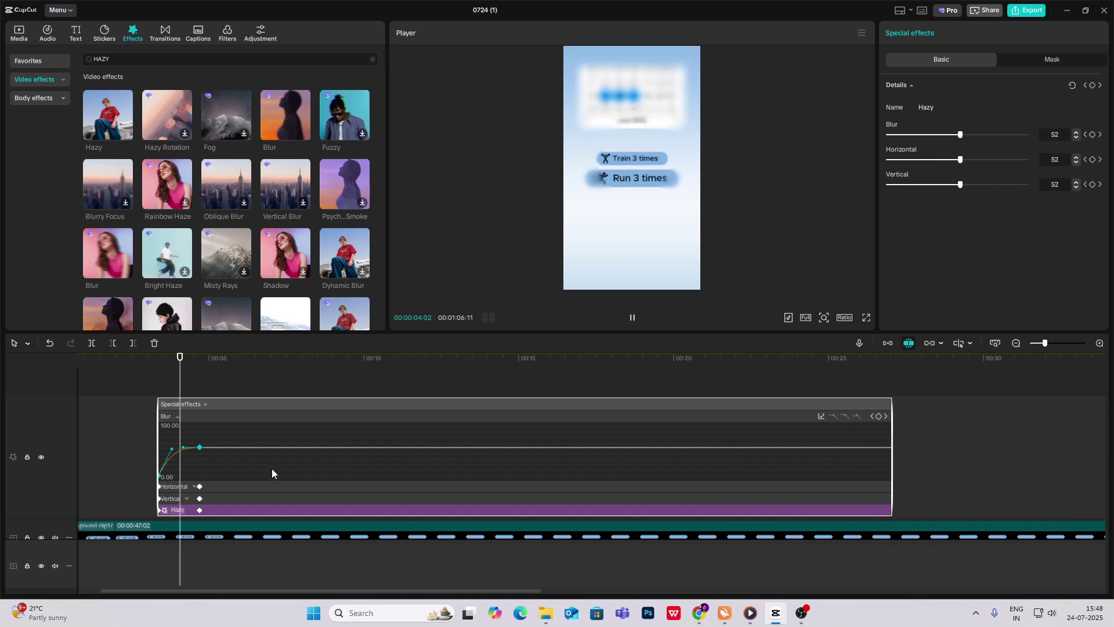
left_click(214, 487)
left_click(186, 498)
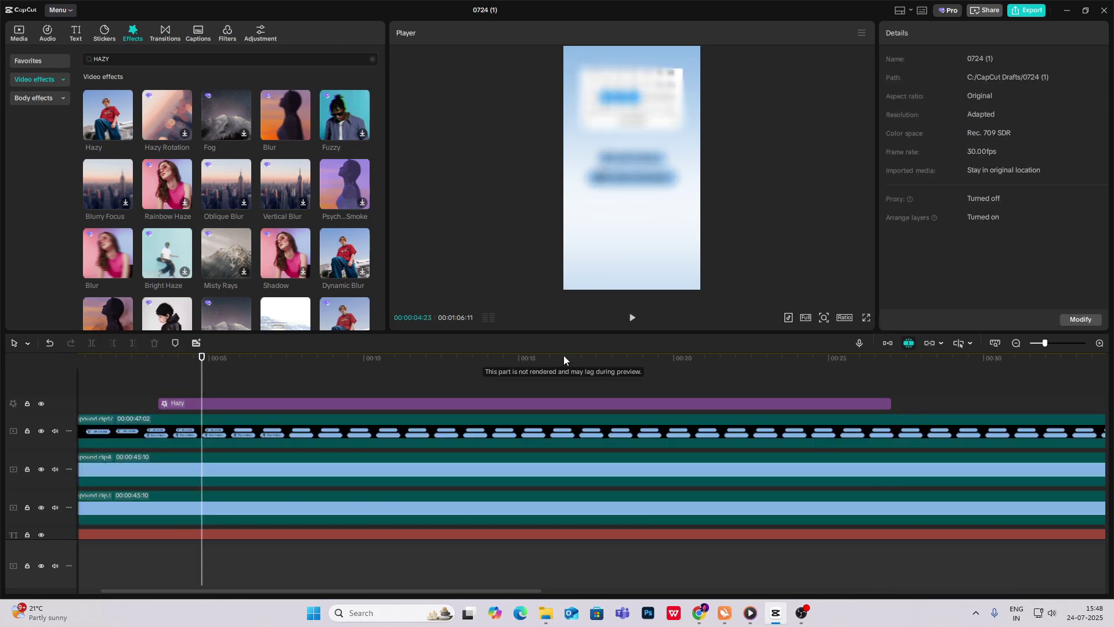
Step: Add the bathtub image above the Hazy effect from 00:00:03:11, mirrored, slightly below the frame's centre and lasting 00:00:23:16
left_click(19, 34)
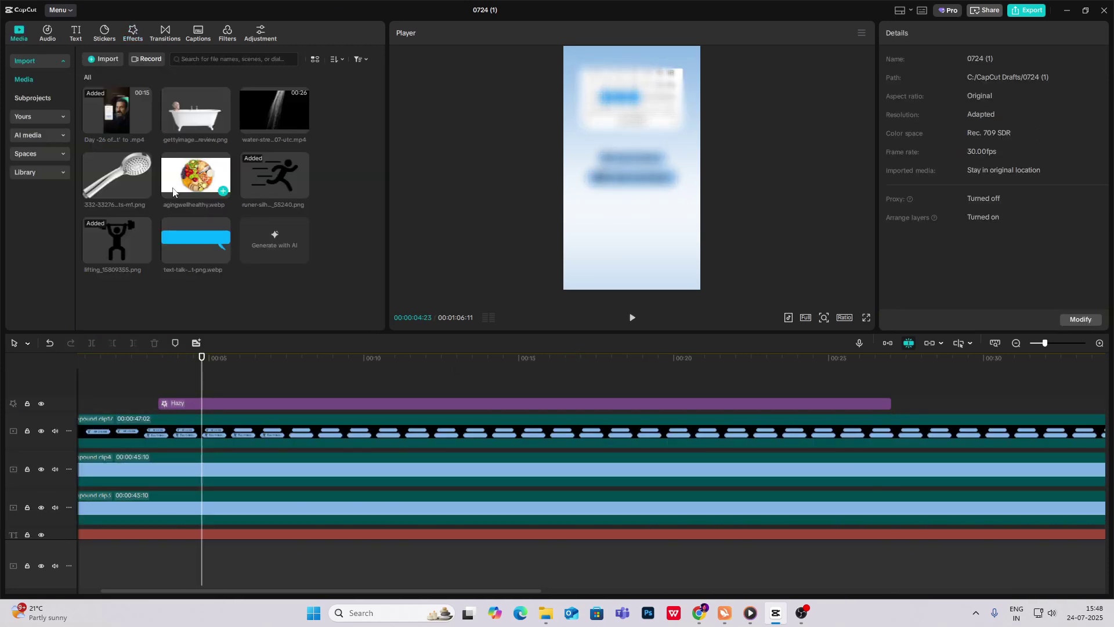
left_click_drag(196, 113, 162, 385)
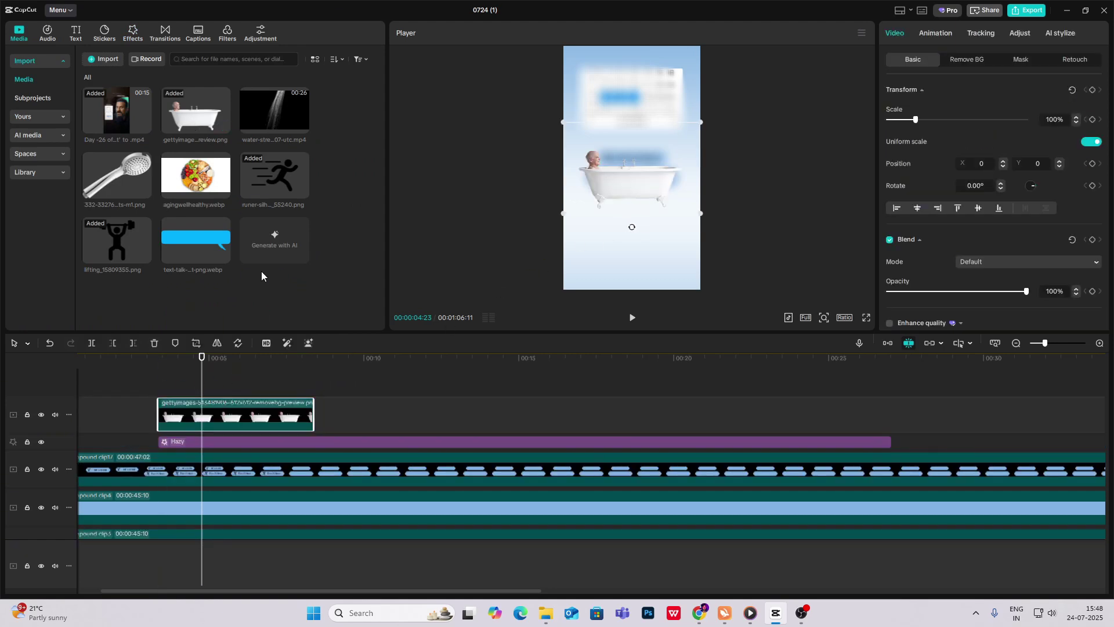
left_click(217, 343)
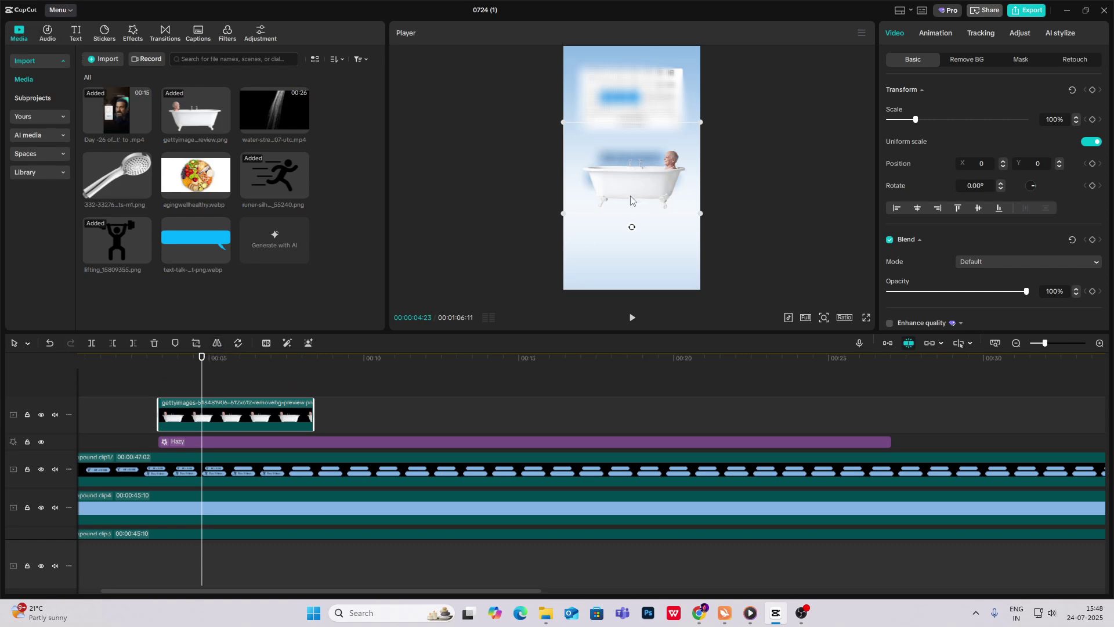
left_click_drag(631, 199, 634, 206)
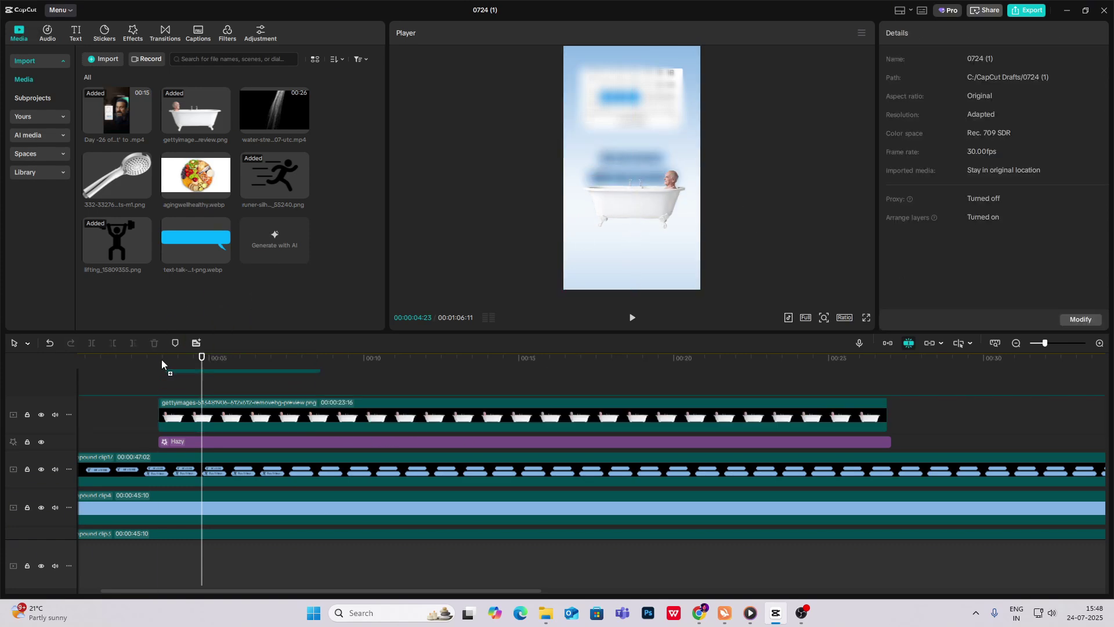
Step: Add the shower head image above the bathtub clip, mirrored, at 51% scale and position X 1016, Y 165
left_click_drag(161, 359, 158, 374)
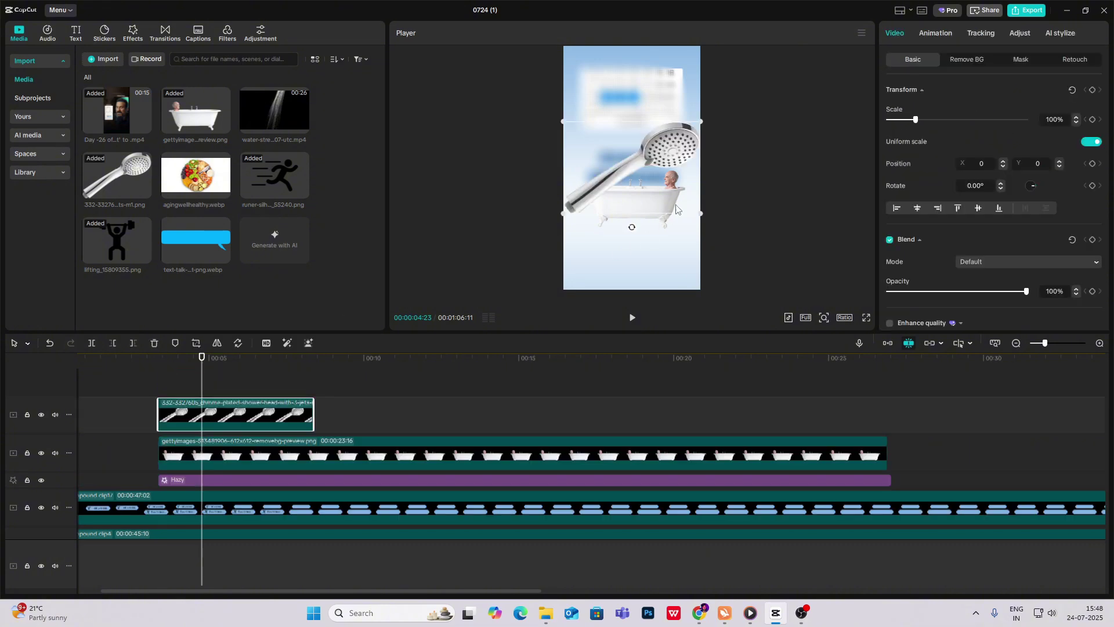
left_click(217, 343)
left_click_drag(639, 193, 721, 180)
left_click_drag(785, 114, 731, 134)
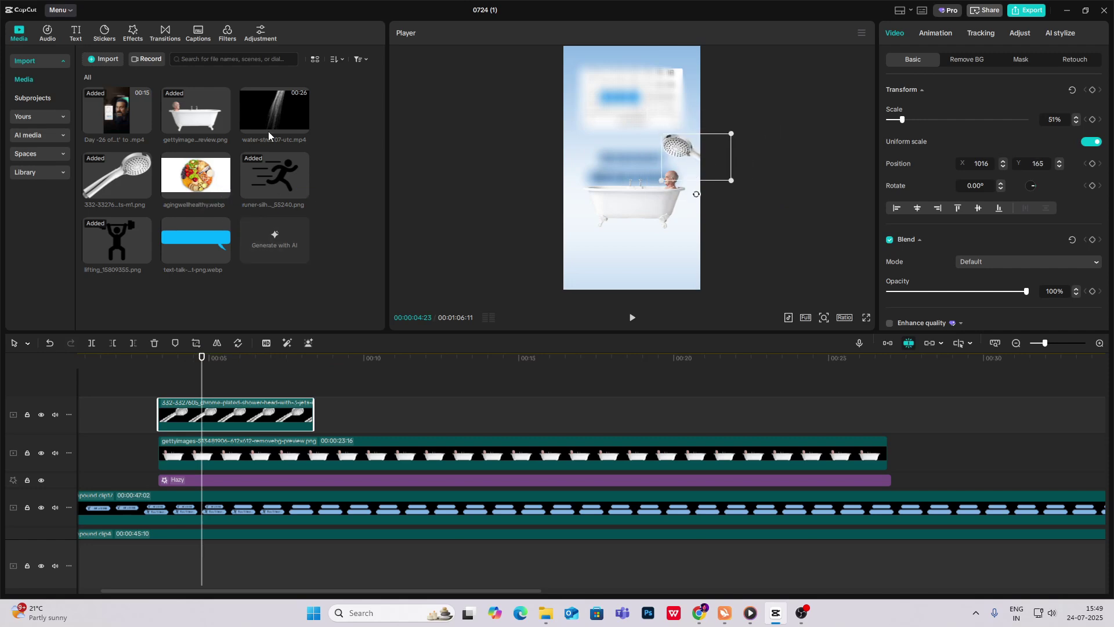
Step: Add the water stream video above the shower head in Screen blend mode, at 63% scale and position X 567, Y 0
left_click_drag(268, 131, 159, 380)
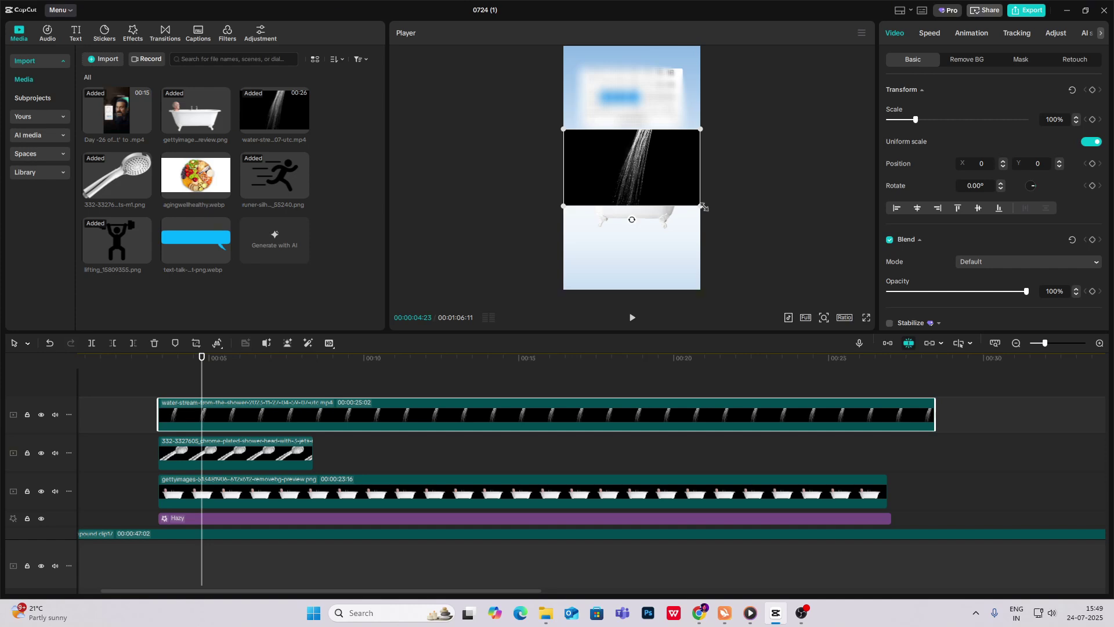
left_click(1008, 262)
left_click(991, 323)
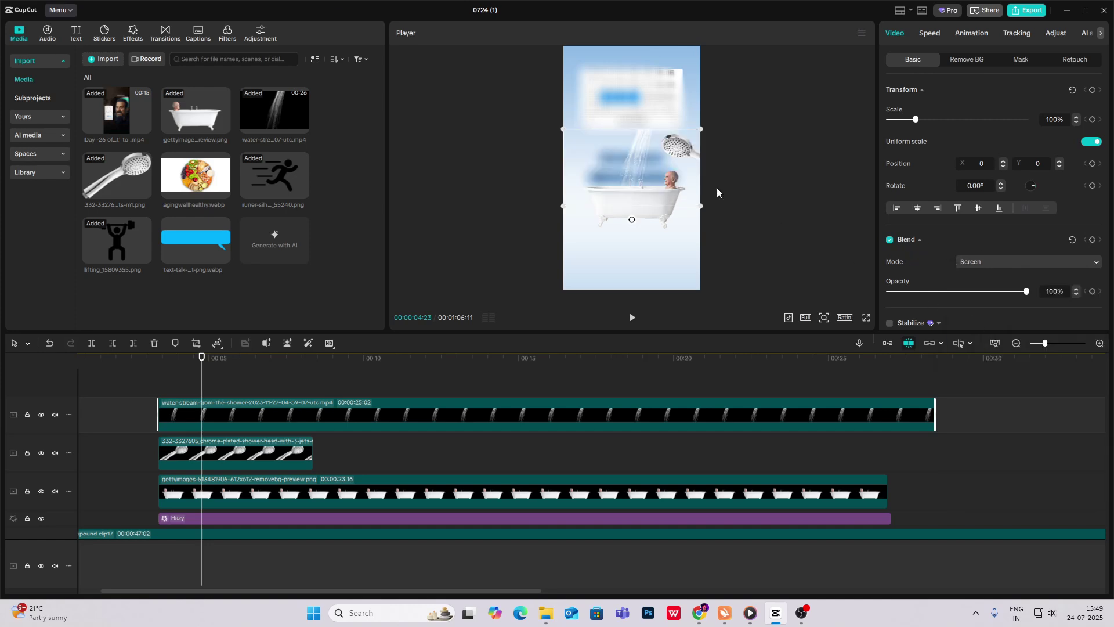
left_click_drag(645, 168, 670, 166)
left_click(186, 393)
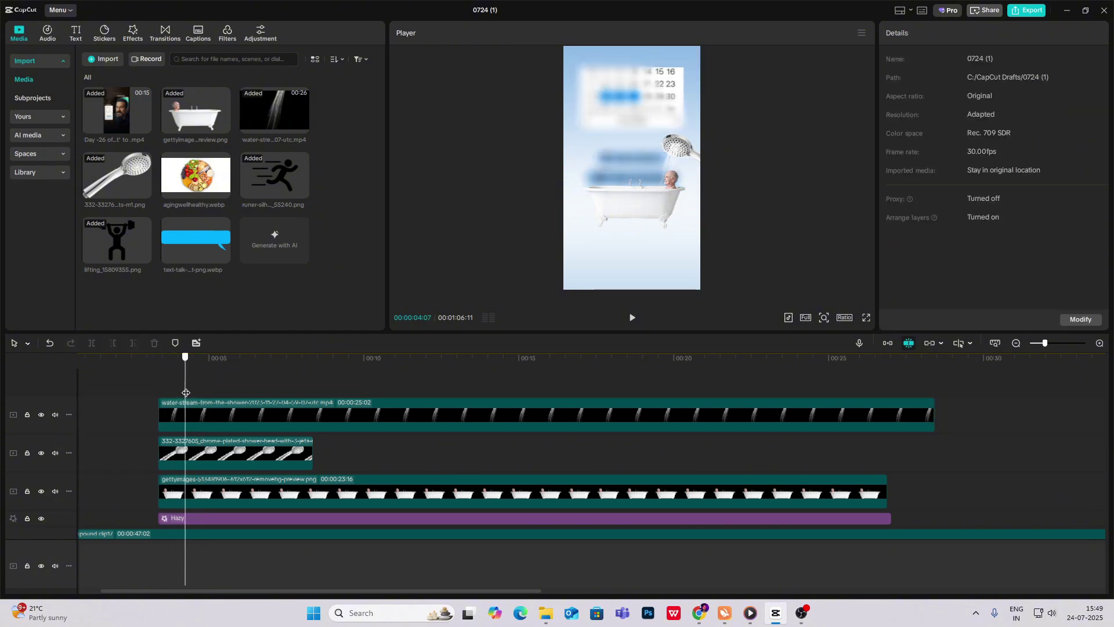
left_click_drag(186, 393, 221, 394)
Step: Review the cold shower scene in the reference video from 00:00:56:28 and return to 00:00:04:08 in the motion graphic
left_click(1016, 343)
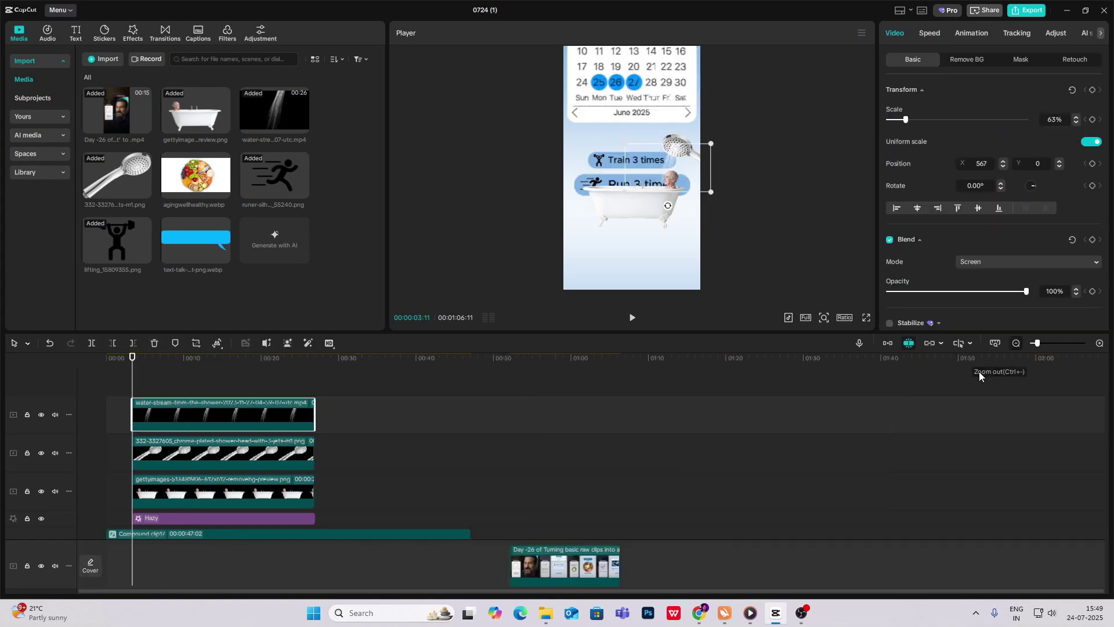
scroll(555, 464, "down", 3)
left_click(547, 478)
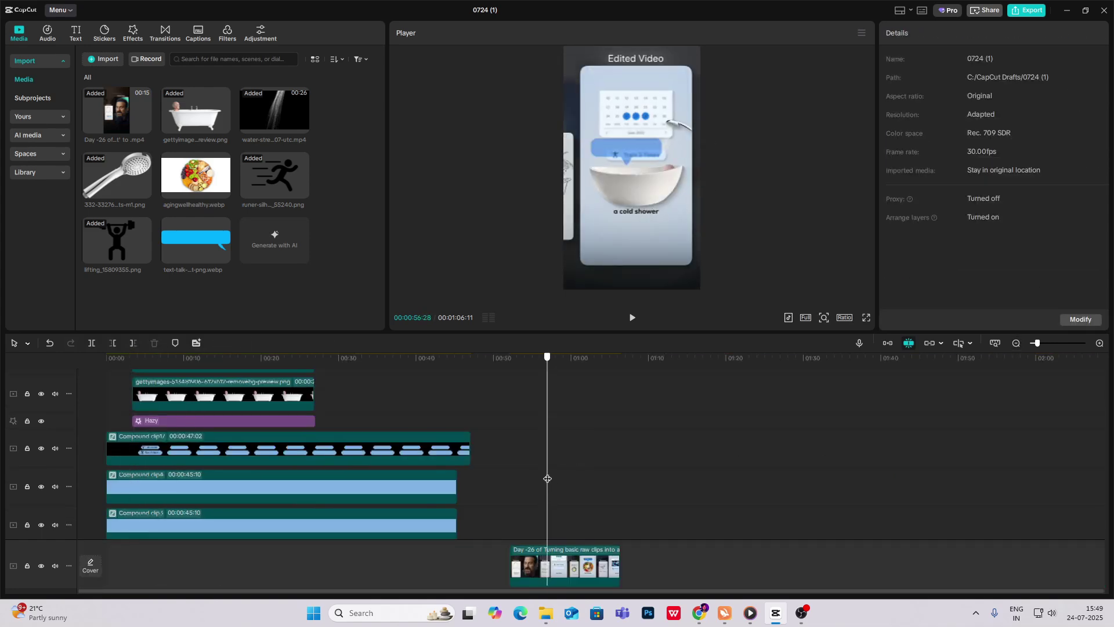
key("space")
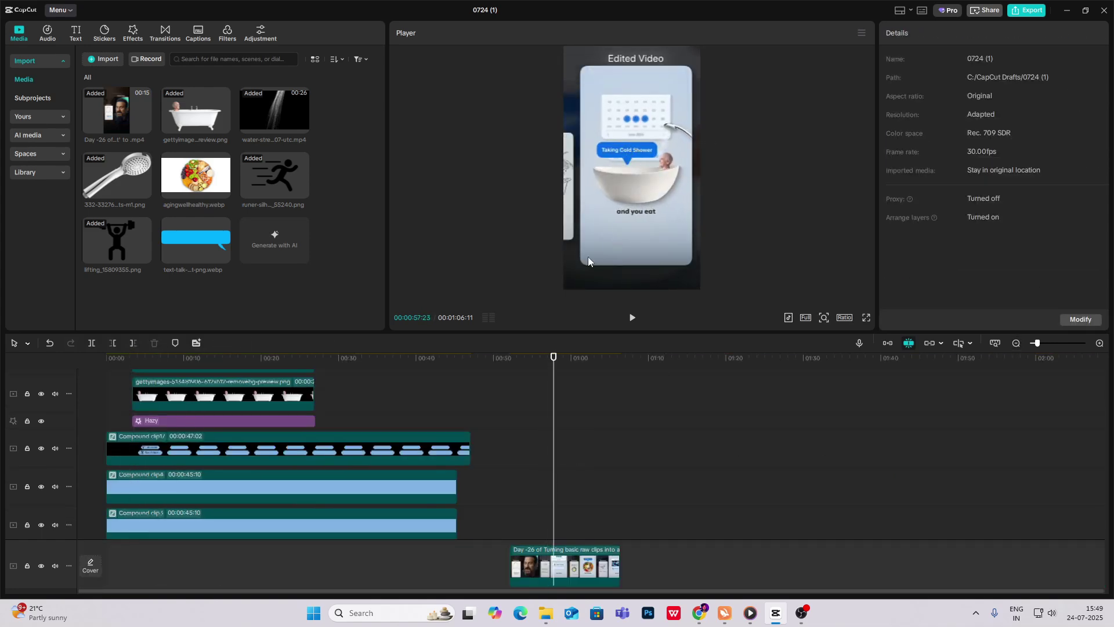
left_click_drag(426, 397, 127, 390)
scroll(166, 400, "up", 3)
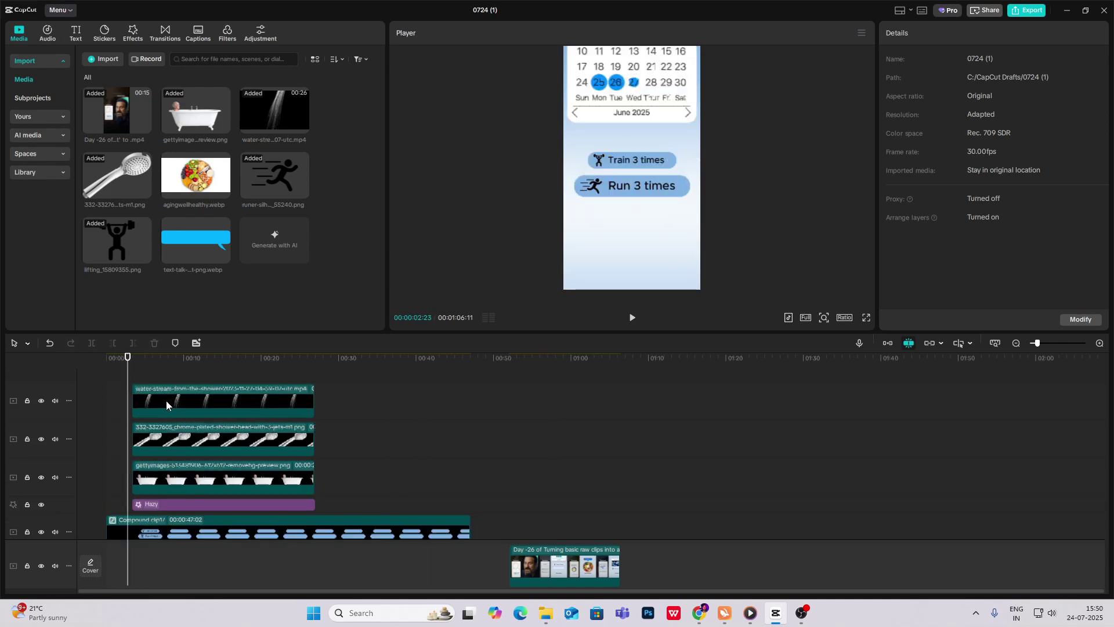
scroll(166, 400, "up", 1)
left_click(139, 383)
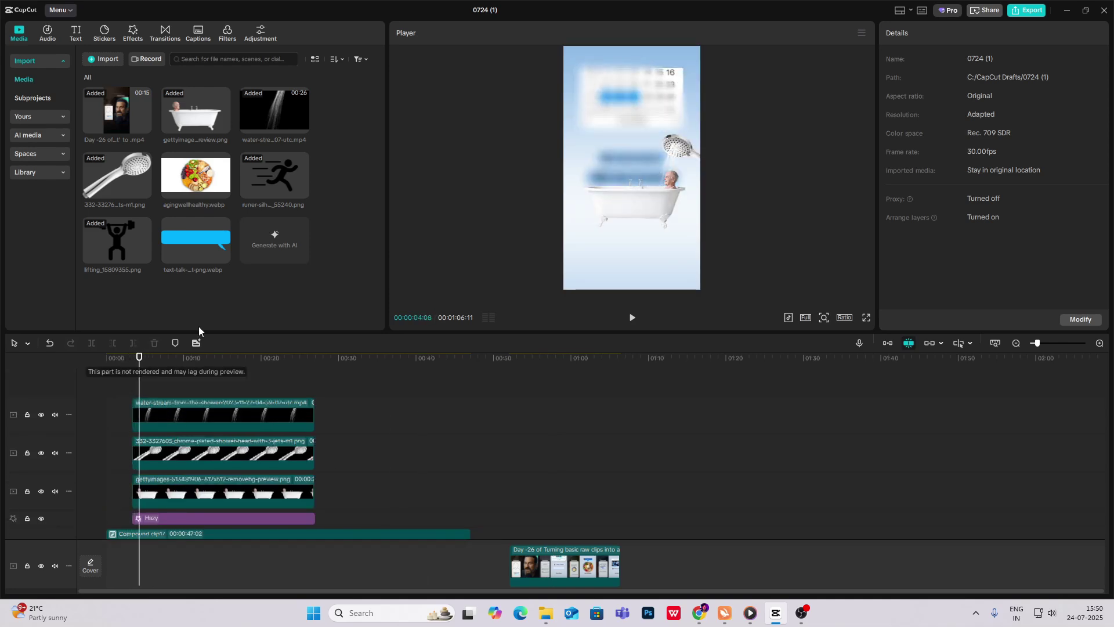
Step: Add the blue speech bubble image above the water stream at 44% scale, position X -69, Y 0, and extend it to the end of the clips below
left_click_drag(207, 238, 133, 379)
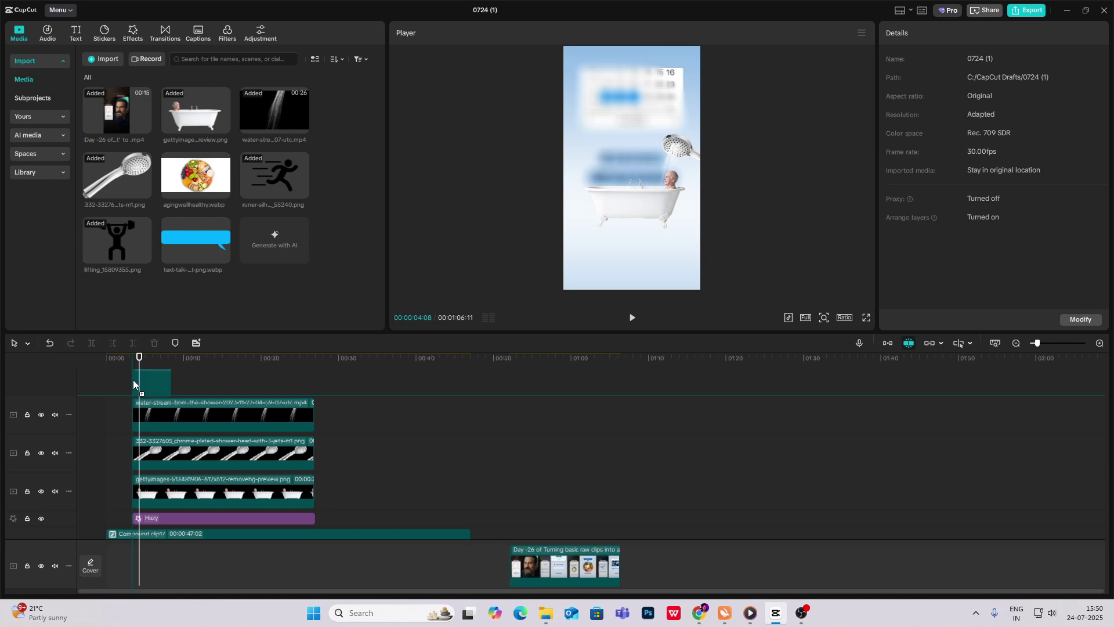
left_click_drag(701, 150, 658, 159)
left_click(809, 183)
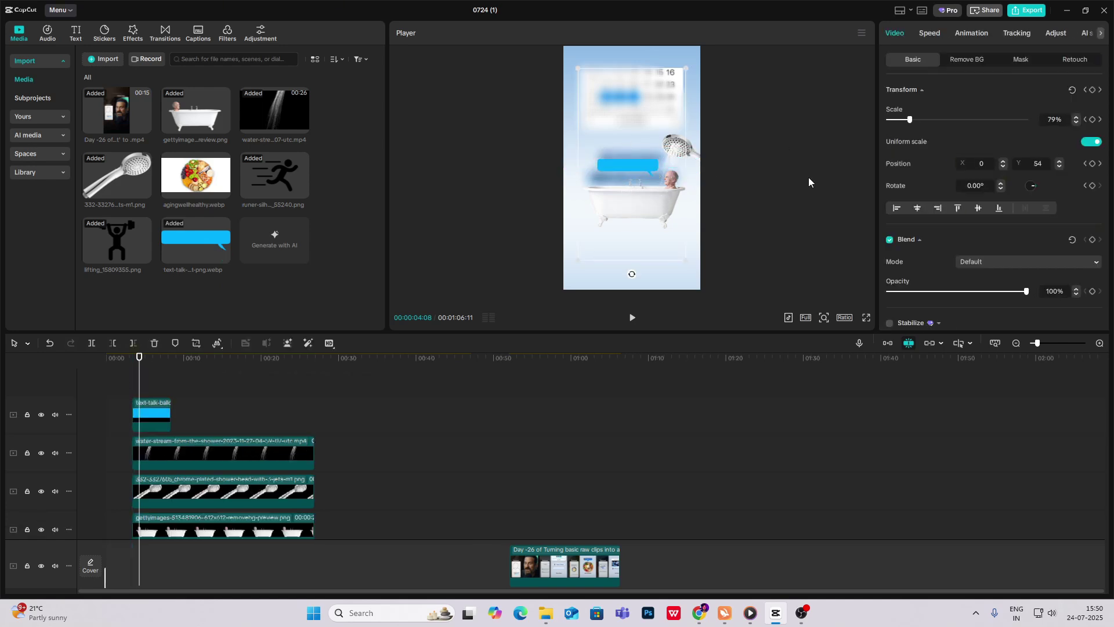
left_click(537, 514)
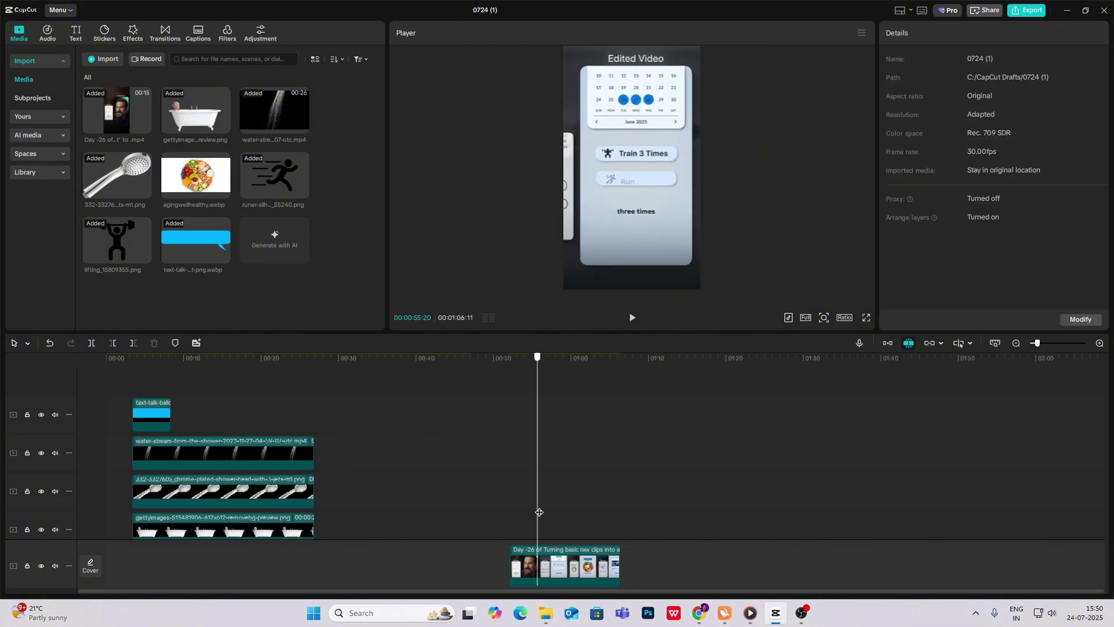
left_click_drag(538, 514, 150, 480)
left_click(155, 425)
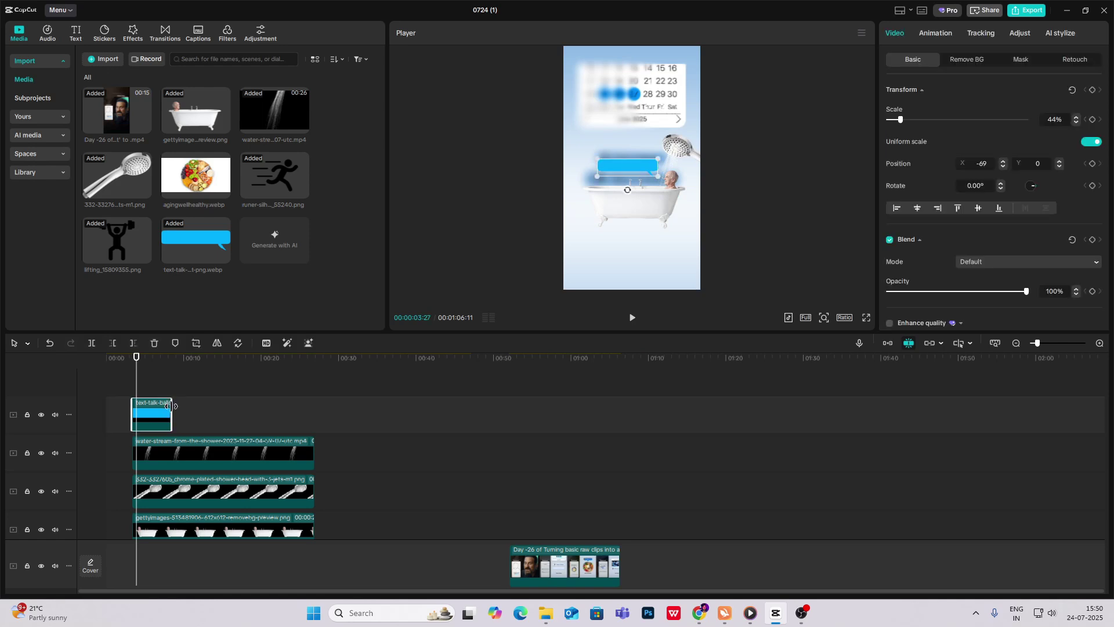
key("ctrl+z")
left_click(449, 402)
Step: Combine the speech bubble, shower head and bathtub clips into one compound clip and preview the scene from 00:00:03:11
left_click(248, 413)
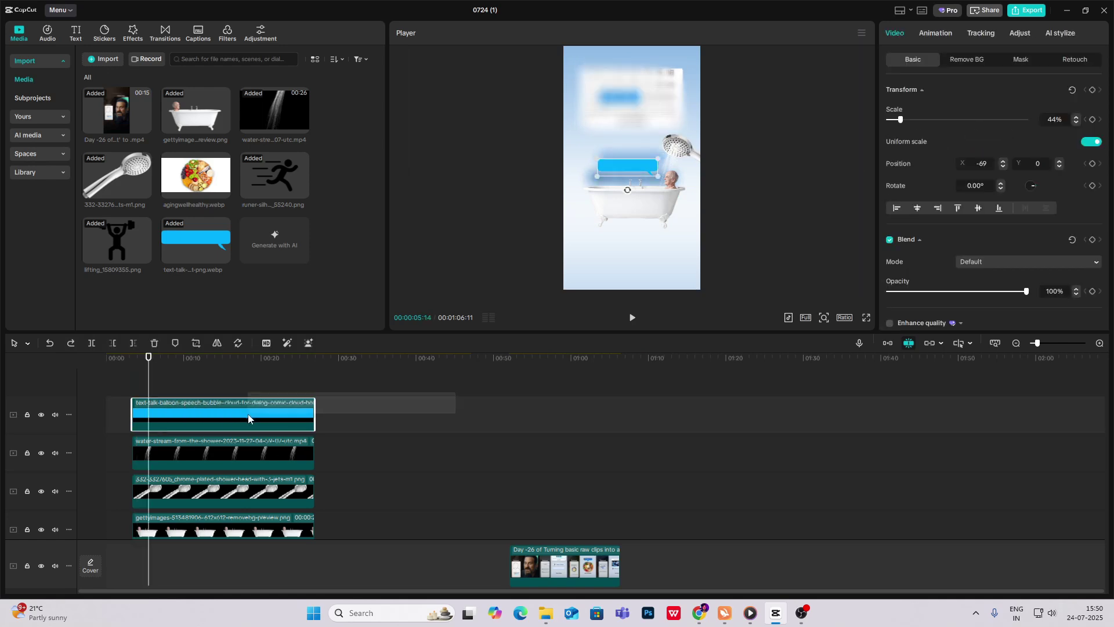
left_click(256, 491, "ctrl")
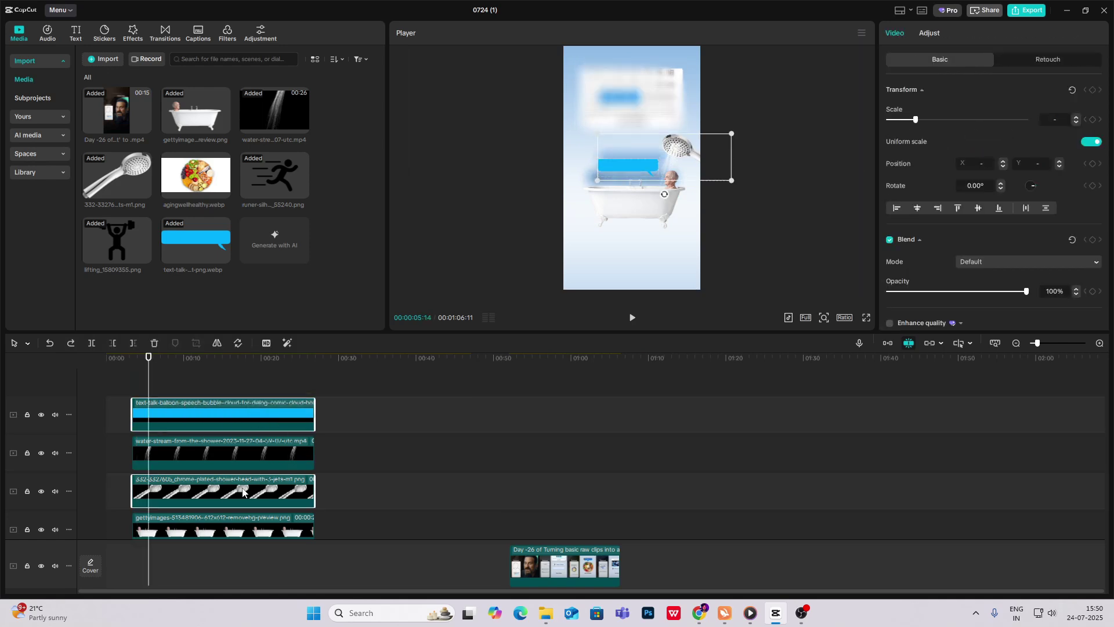
scroll(232, 493, "down", 1)
left_click(196, 498, "ctrl")
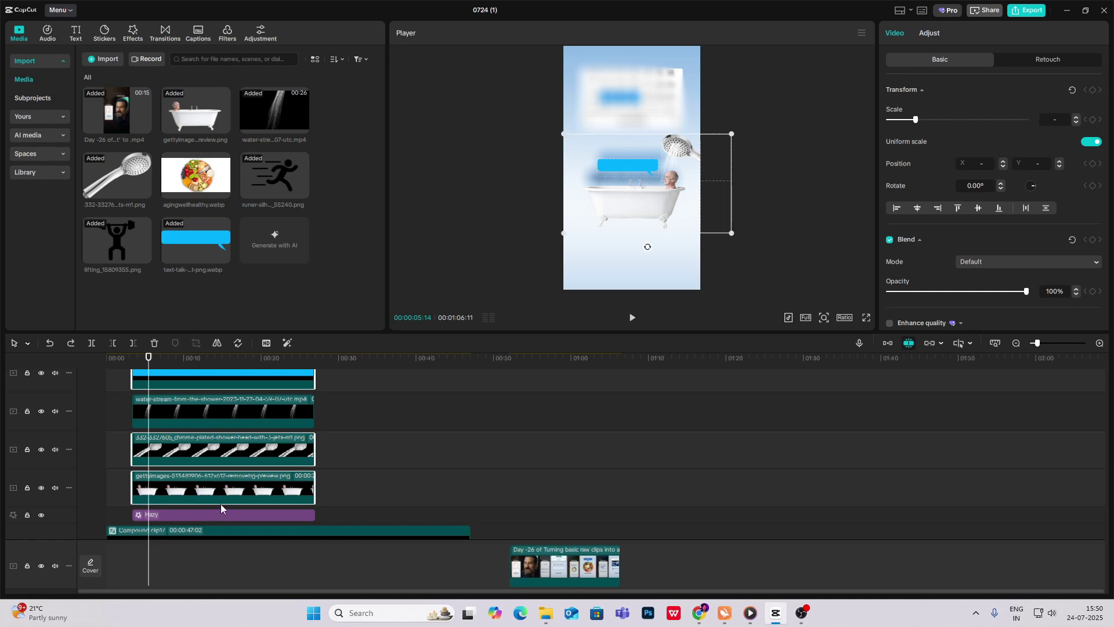
key("alt+g")
left_click(133, 387)
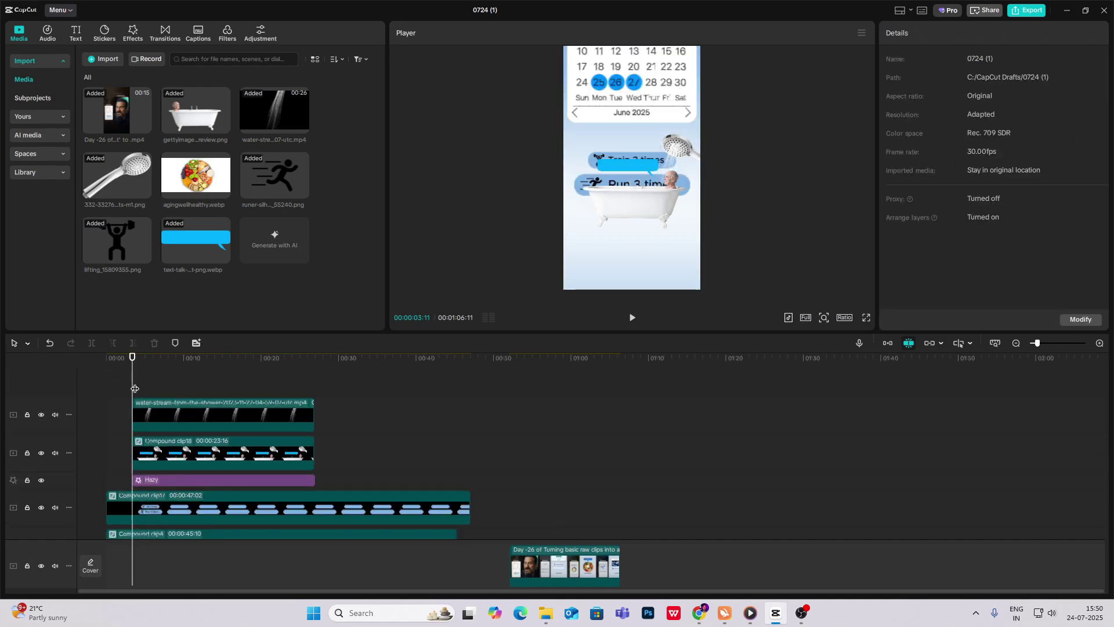
key("space")
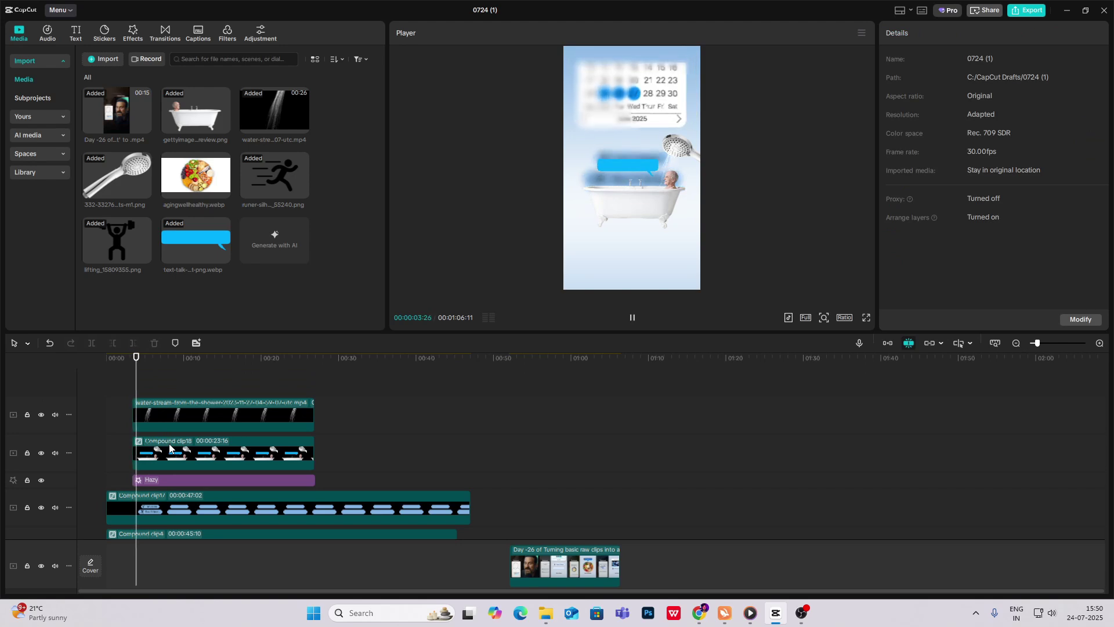
key("space")
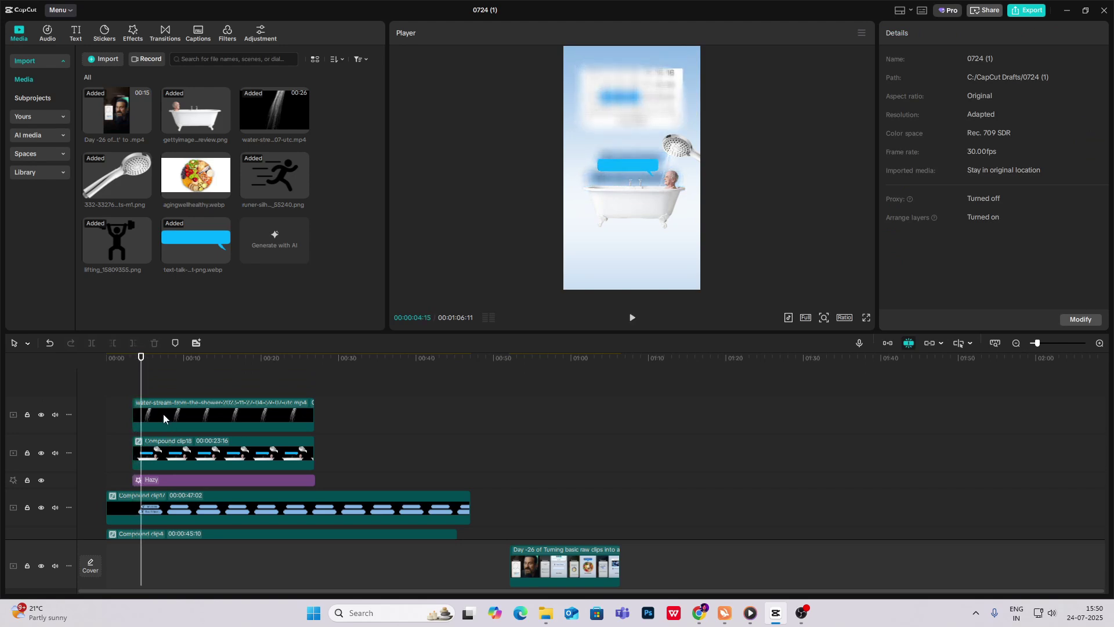
Step: Apply the Fade In entrance animation to the shower scene's compound clip and to the water stream clip
left_click(132, 389)
left_click(179, 465)
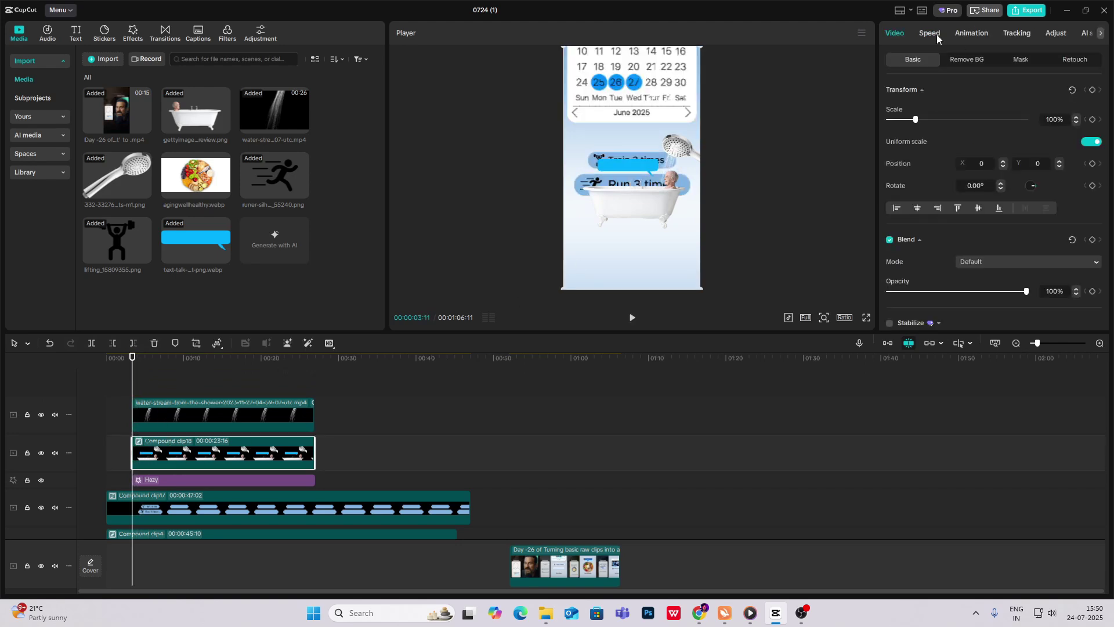
left_click(968, 32)
left_click(908, 158)
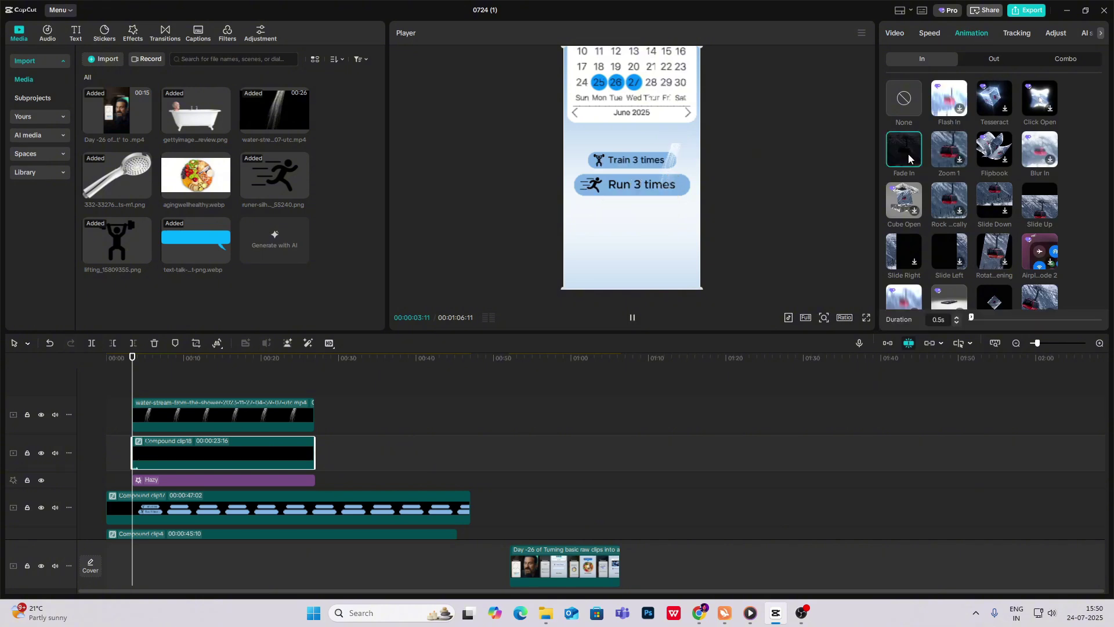
left_click(189, 414)
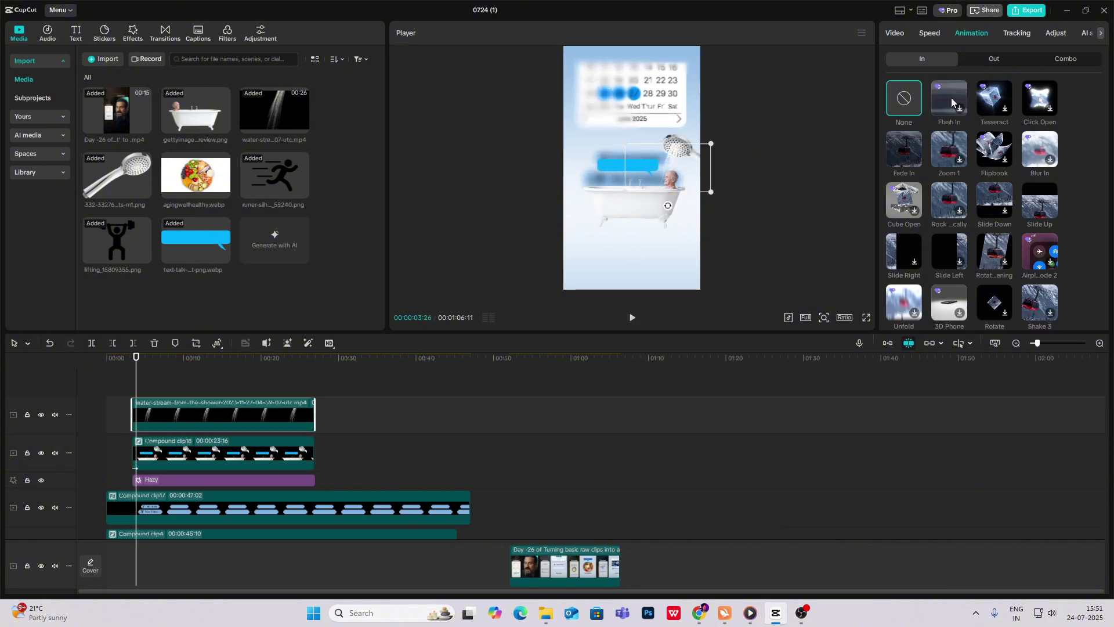
left_click(905, 150)
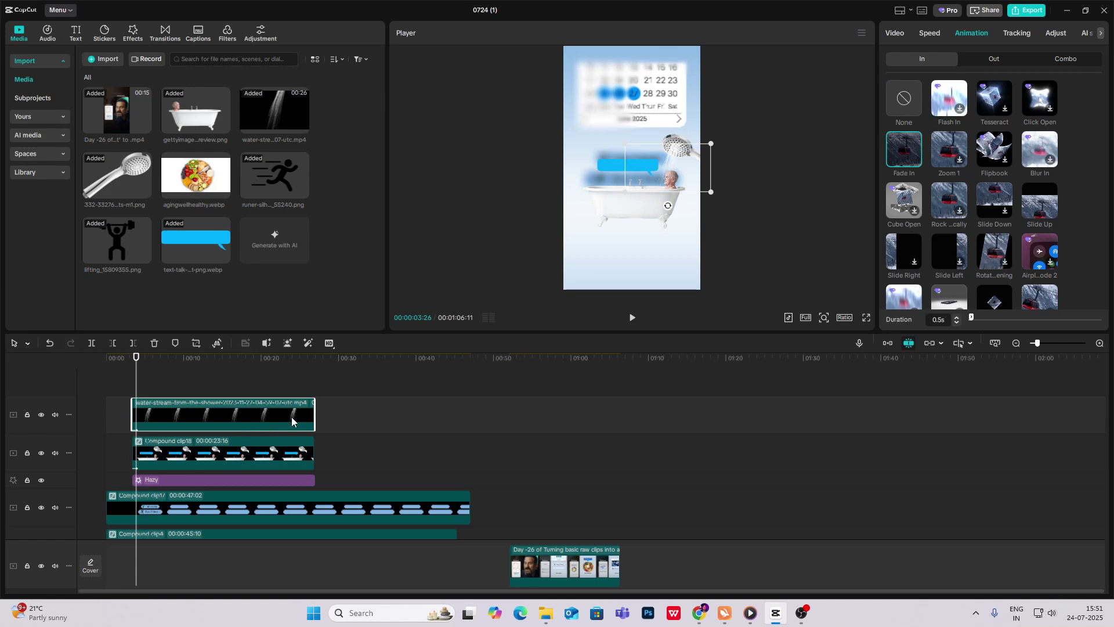
Step: Shift the water stream and compound clips together to start about half a second after the Hazy effect begins
left_click(250, 458, "ctrl")
left_click_drag(219, 459, 220, 461)
left_click(1098, 343)
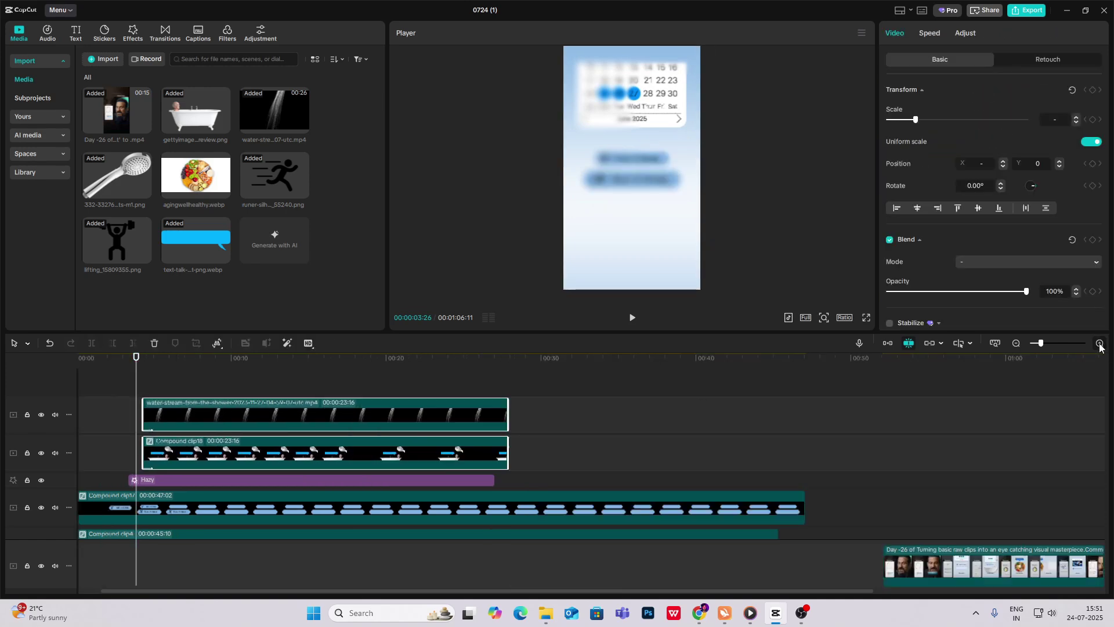
left_click(1098, 343)
left_click(131, 435)
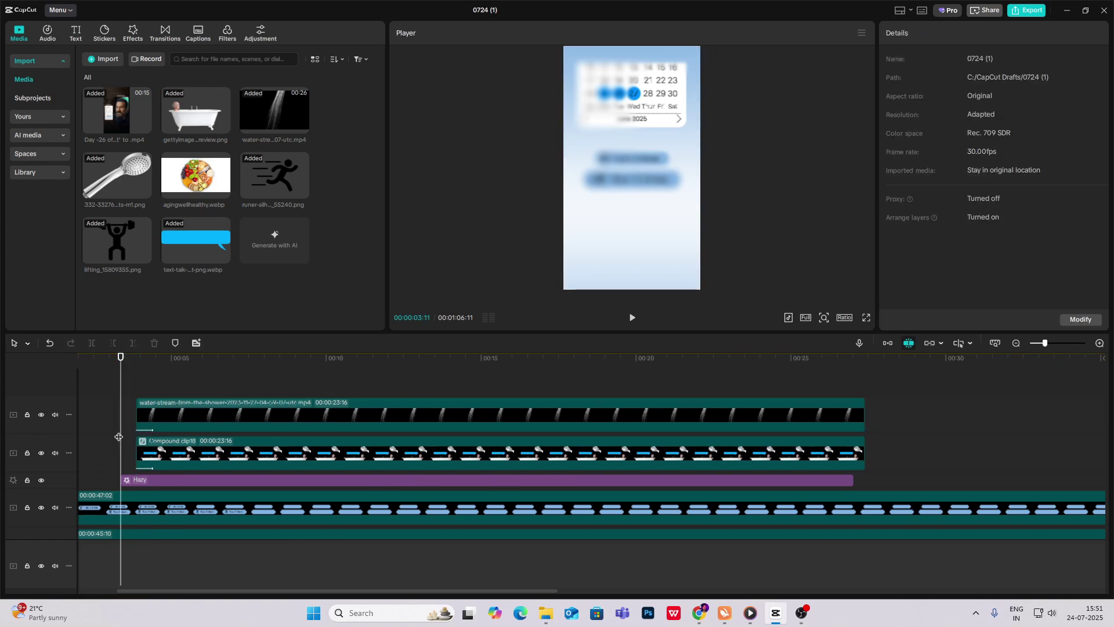
key("space")
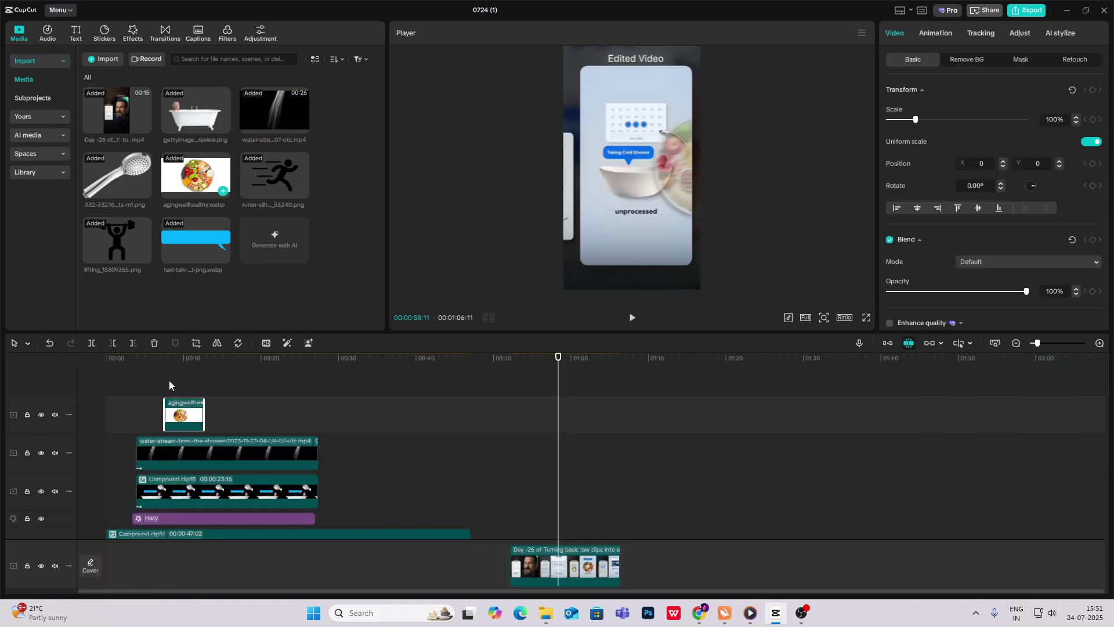
Step: Add the healthy food plate image above the water stream from about 00:00:07:17 and crop it to the plate with a Circle mask
left_click(169, 380)
left_click(177, 416)
left_click(1022, 60)
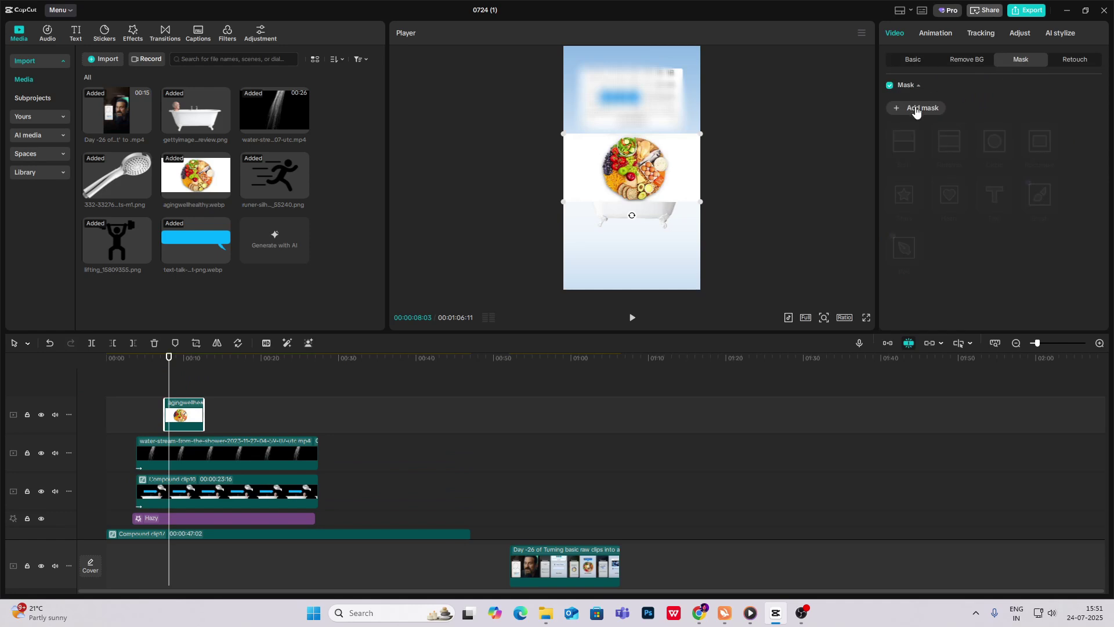
left_click(1040, 141)
left_click(994, 141)
mouse_move(648, 189)
left_mouse_down()
mouse_move(663, 202)
mouse_move(667, 243)
mouse_move(645, 185)
left_mouse_up()
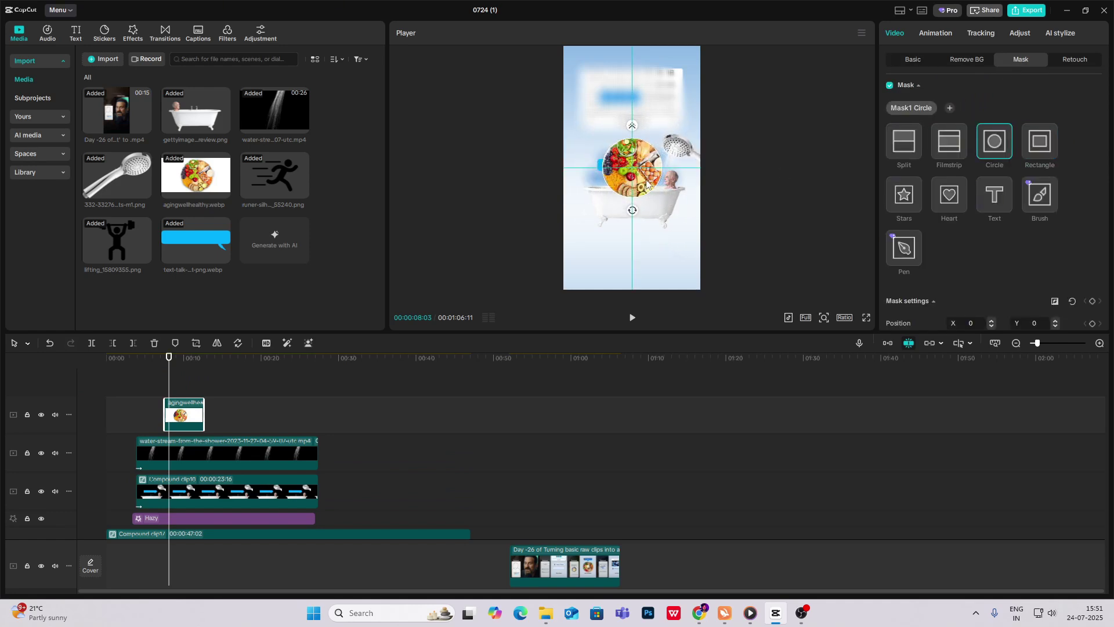
Step: Enlarge the food plate to 191% scale and place it outside the frame's right edge at position X 2004, Y -274
left_click(910, 60)
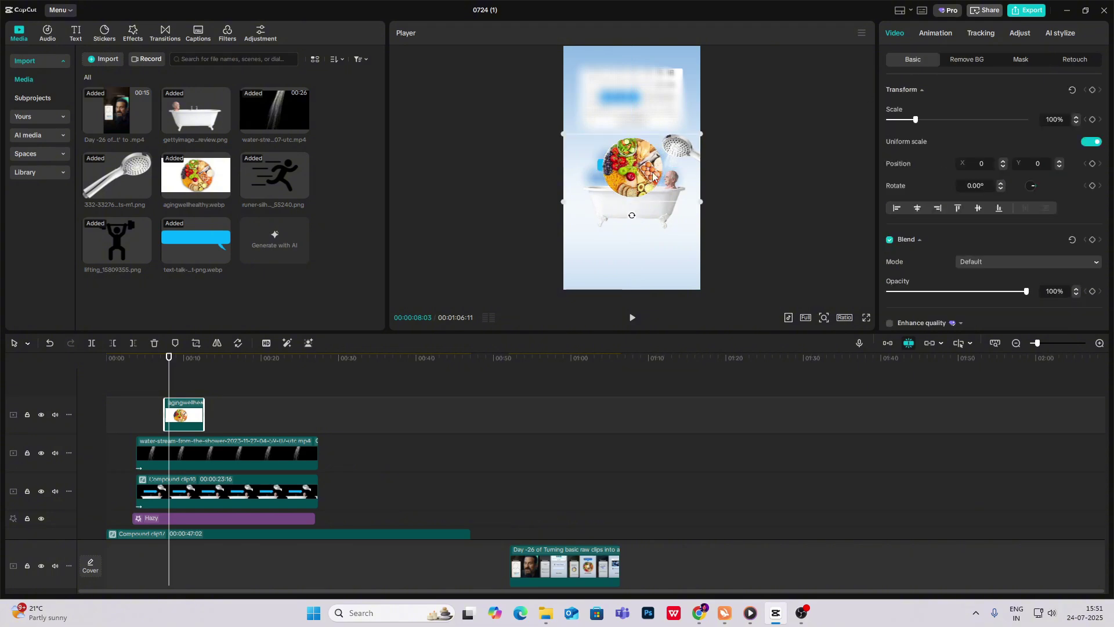
left_click_drag(652, 174, 674, 190)
left_click_drag(723, 152, 839, 134)
left_click_drag(641, 174, 746, 176)
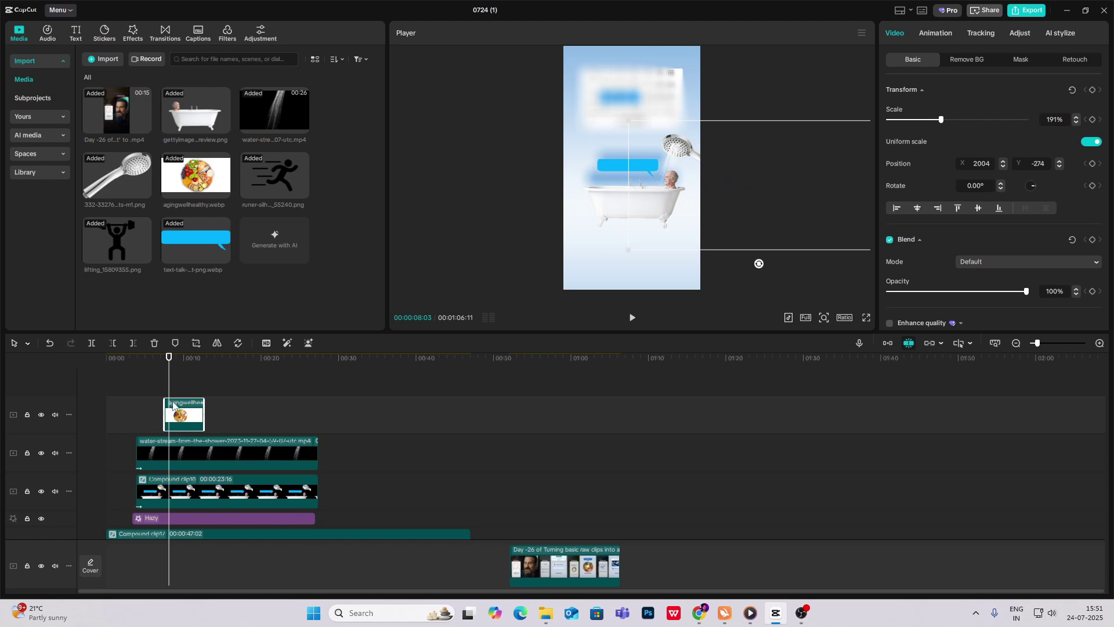
Step: Keyframe the food plate at 00:00:07:17, and at 00:00:09:29 set its position to X 0, Y -283 and rotation to -270°
left_click_drag(169, 396, 166, 397)
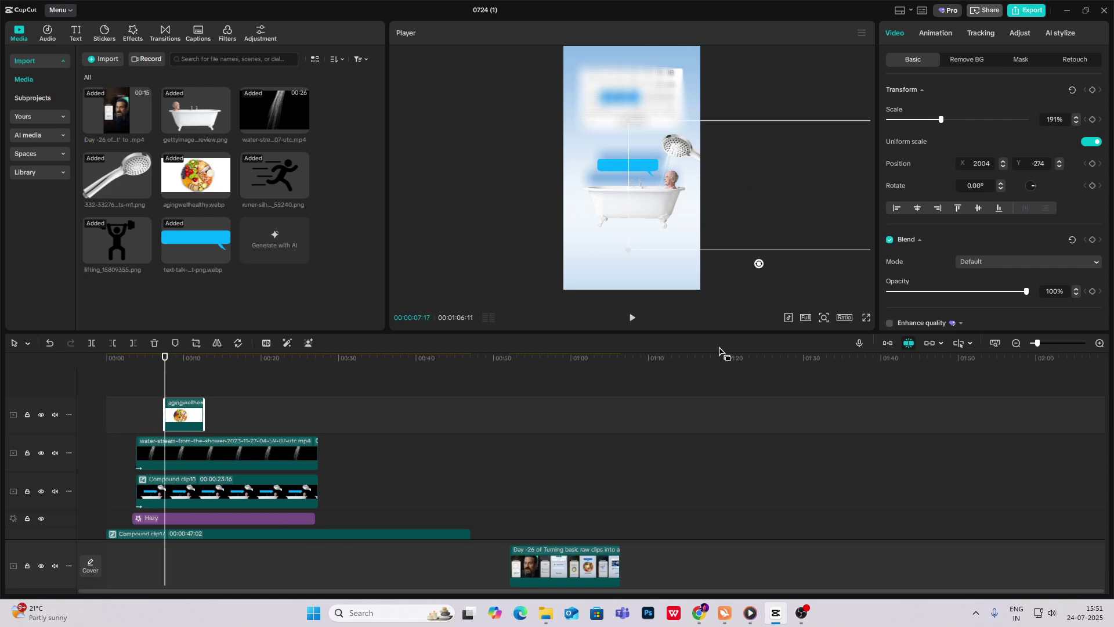
left_click(1092, 90)
left_click(184, 358)
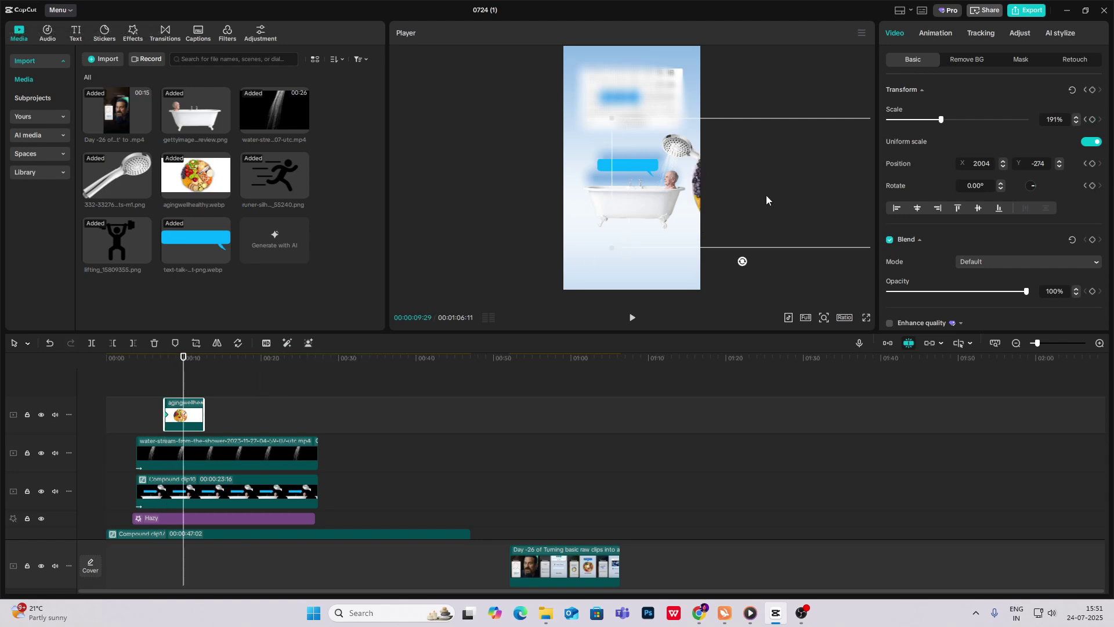
left_click_drag(765, 195, 656, 198)
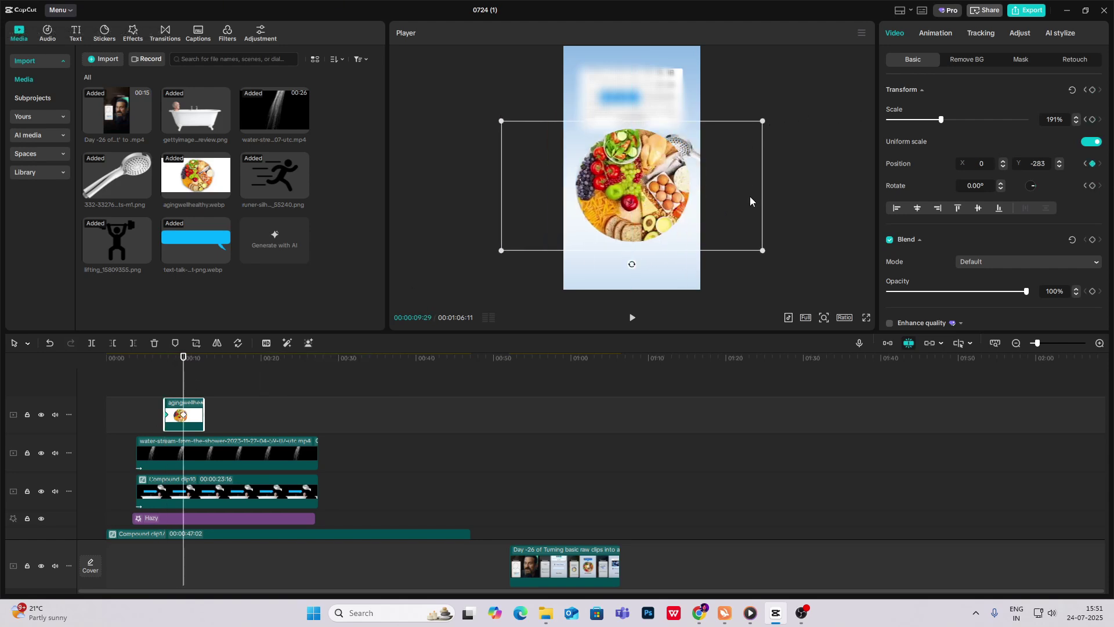
left_click_drag(632, 264, 541, 176)
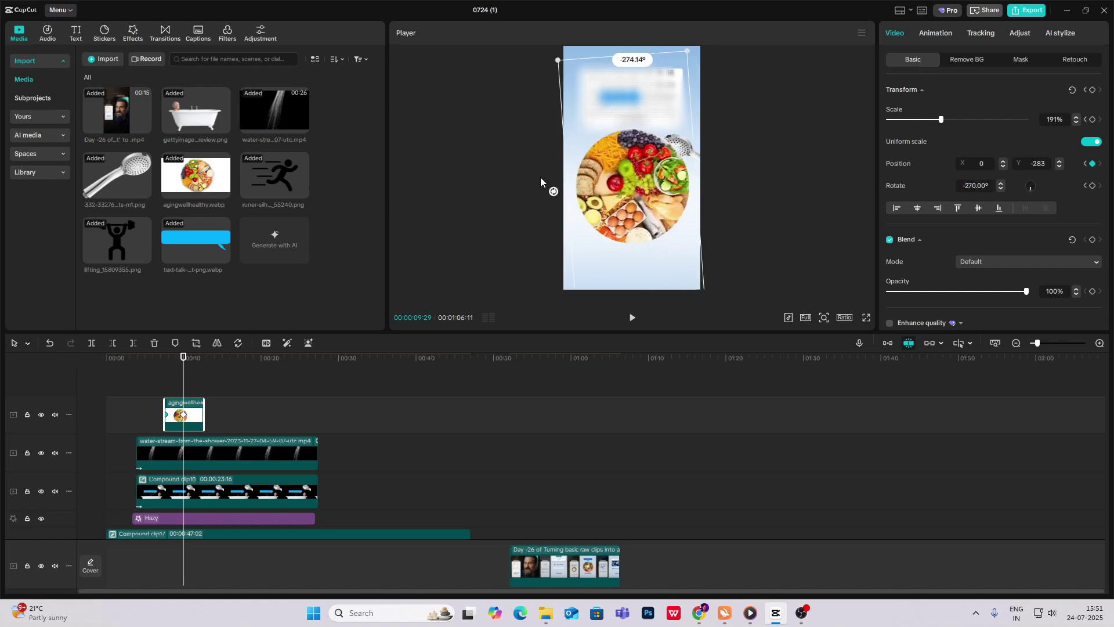
Step: Apply the Cubic Out preset curve to the food plate's X position animation
left_click(1099, 343)
scroll(100, 454, "up", 1)
left_click(161, 426)
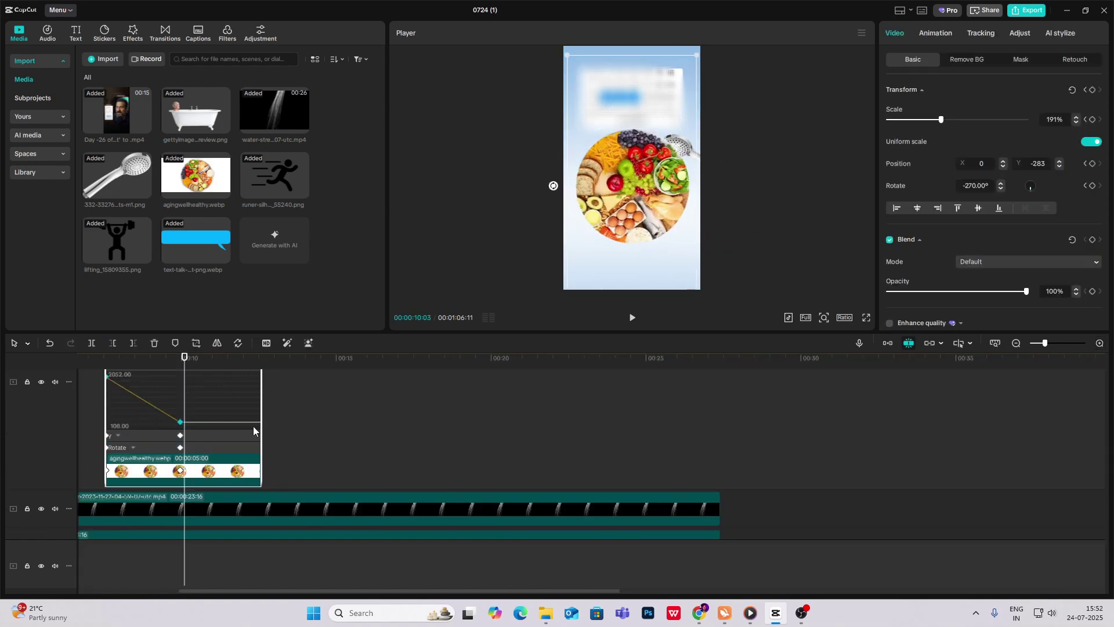
scroll(274, 417, "up", 1)
scroll(281, 414, "up", 1)
left_click(191, 486)
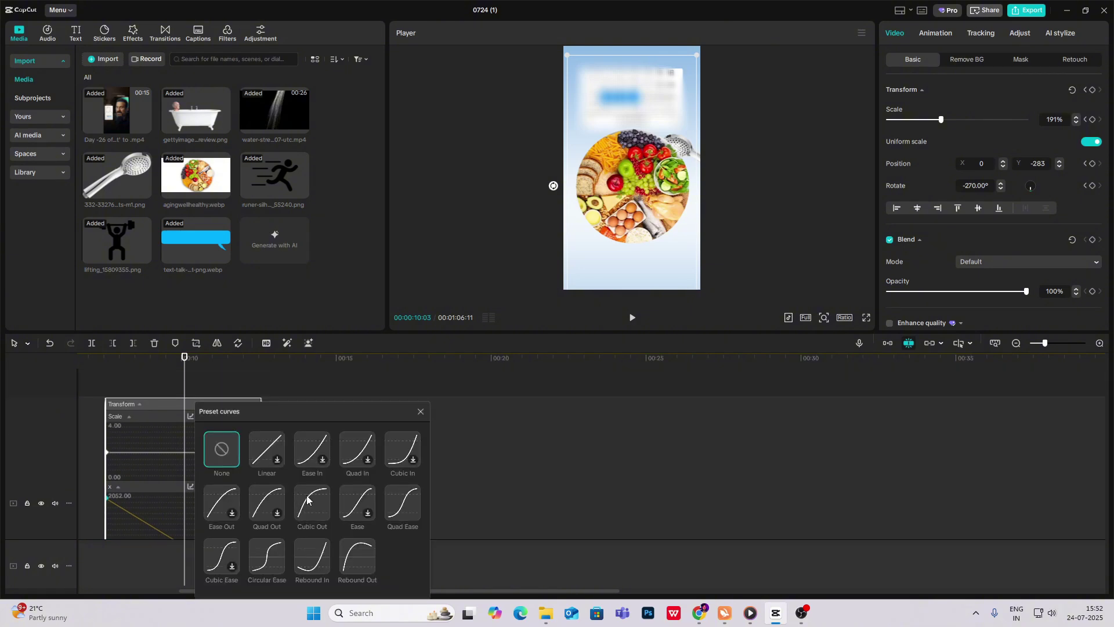
left_click(310, 501)
left_click(421, 414)
left_click(251, 486)
scroll(252, 486, "down", 2)
key("alt+k")
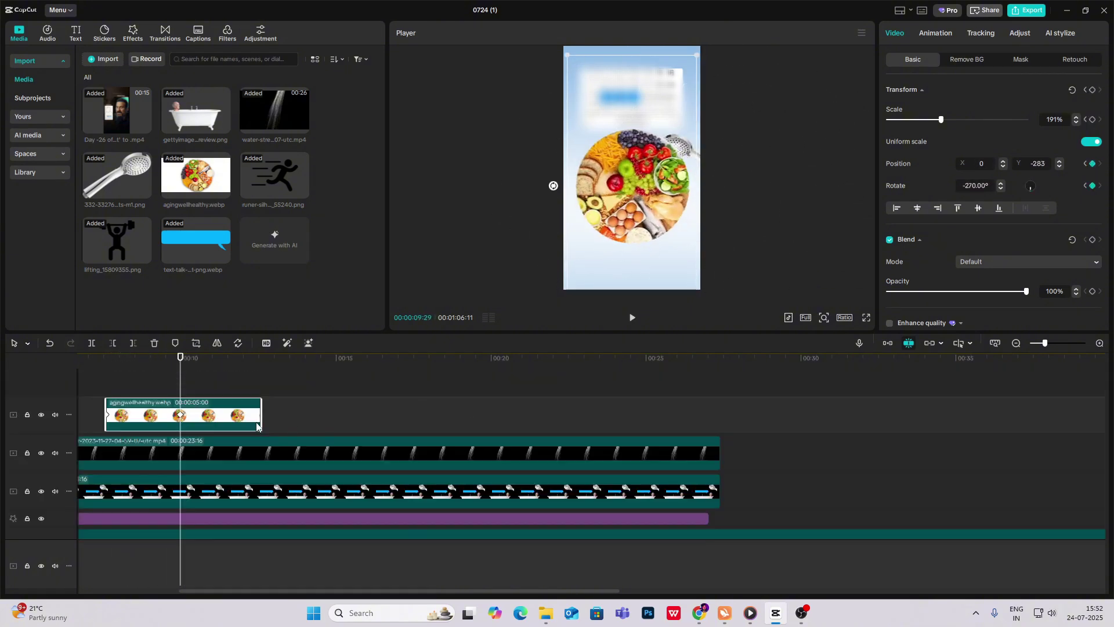
Step: Trim the ends of the water stream and shower compound clips so each lasts 00:00:07:08
left_click(1016, 343)
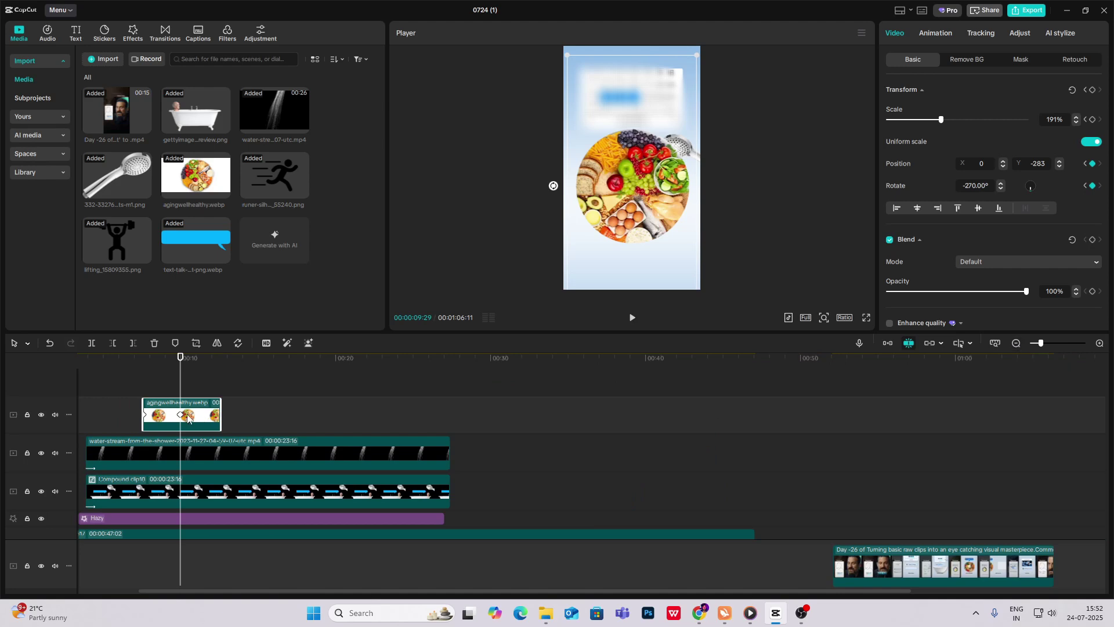
left_click(196, 456)
left_click_drag(450, 453, 199, 456)
left_click(435, 483)
left_click_drag(452, 481, 199, 481)
Step: Apply the Fade Out exit animation to the water stream clip and the shower compound clip
left_click(184, 449)
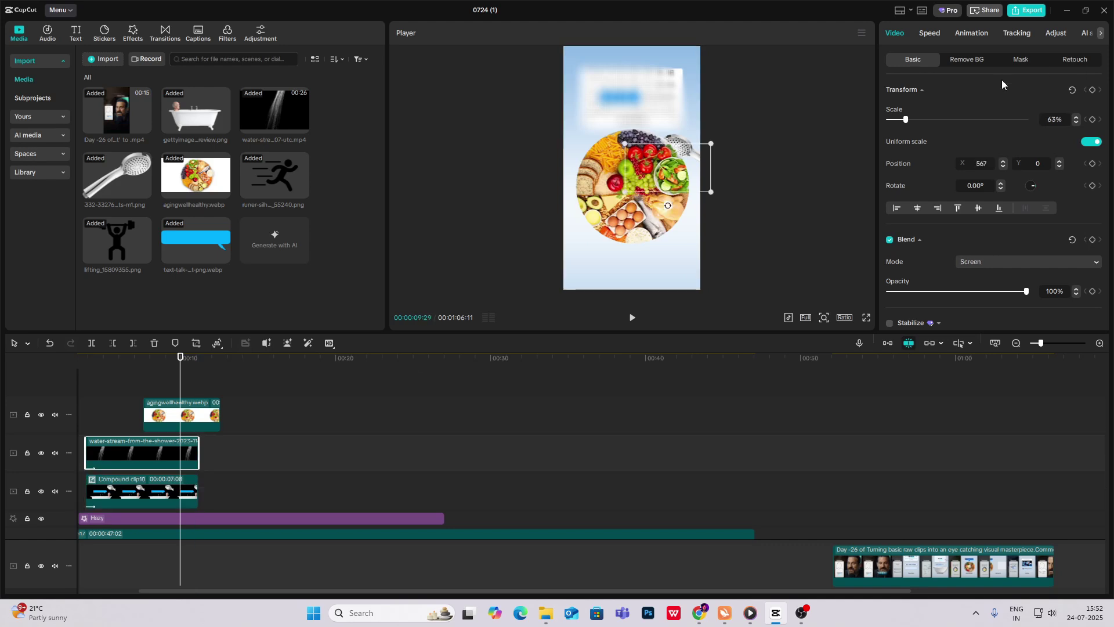
left_click(964, 33)
left_click(994, 59)
left_click(904, 149)
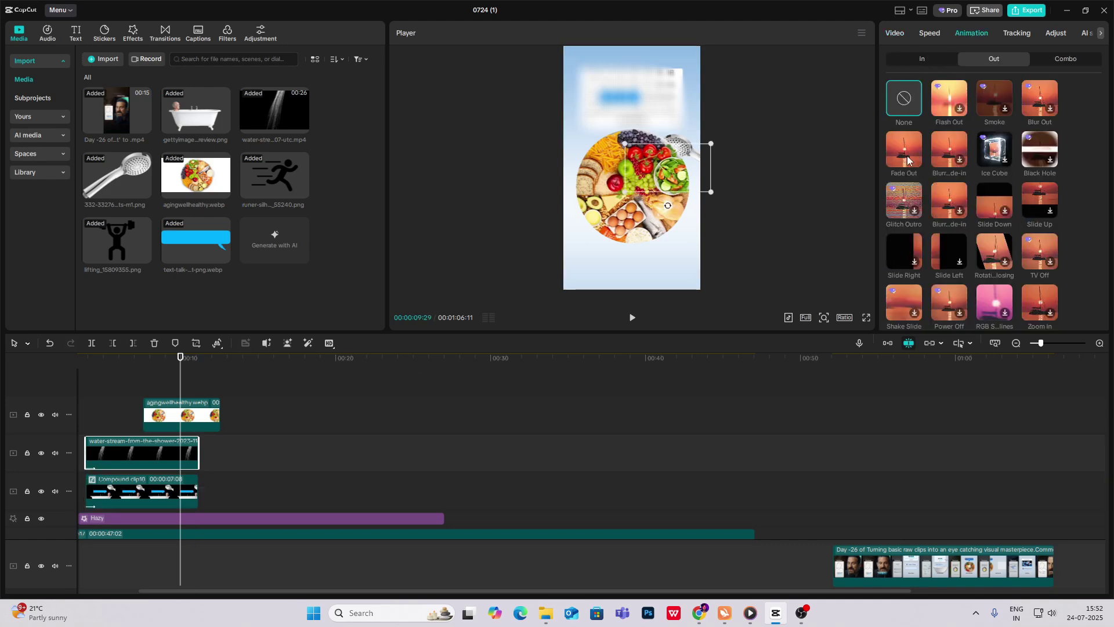
left_click(192, 485)
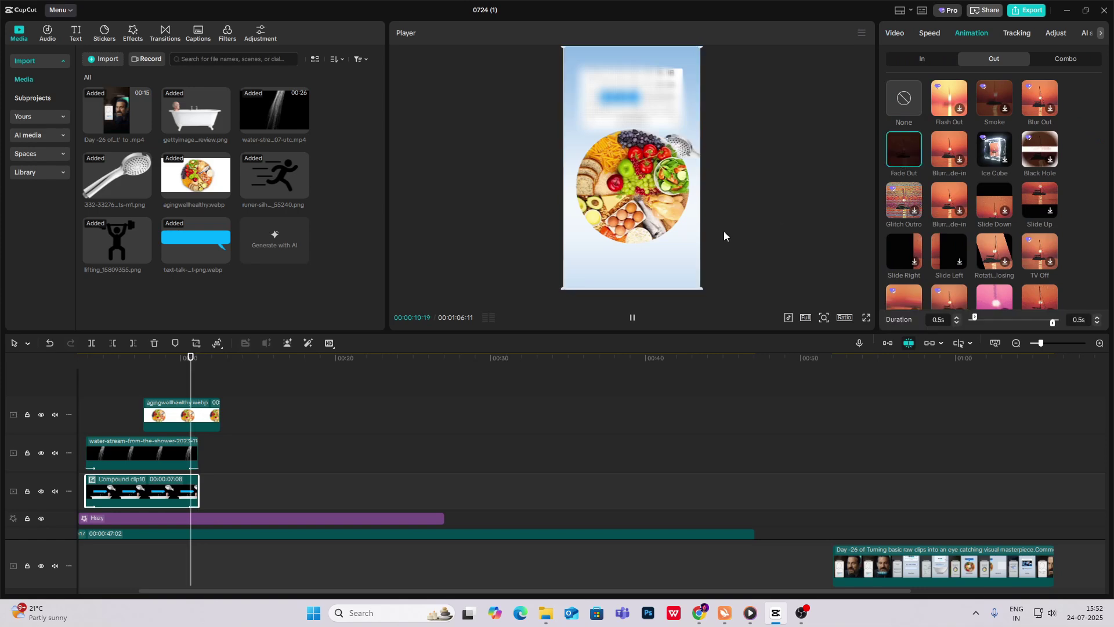
Step: Preview the food plate's entry and shorten the water stream and compound clips to end just before the plate's second keyframe
left_click(164, 377)
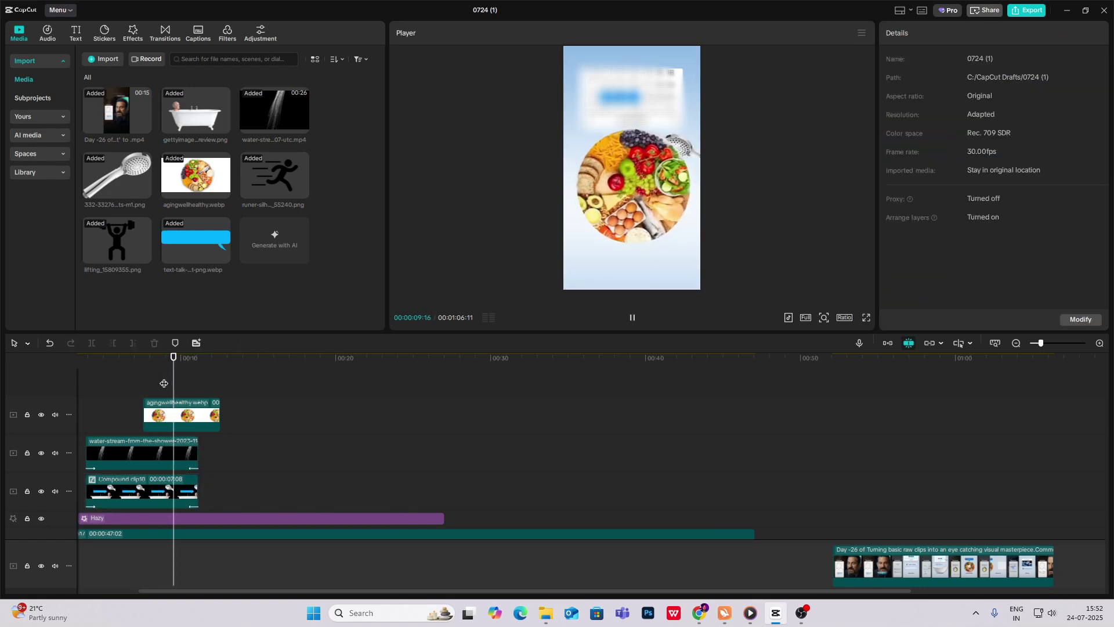
key("space")
left_click(143, 394)
left_click(177, 395)
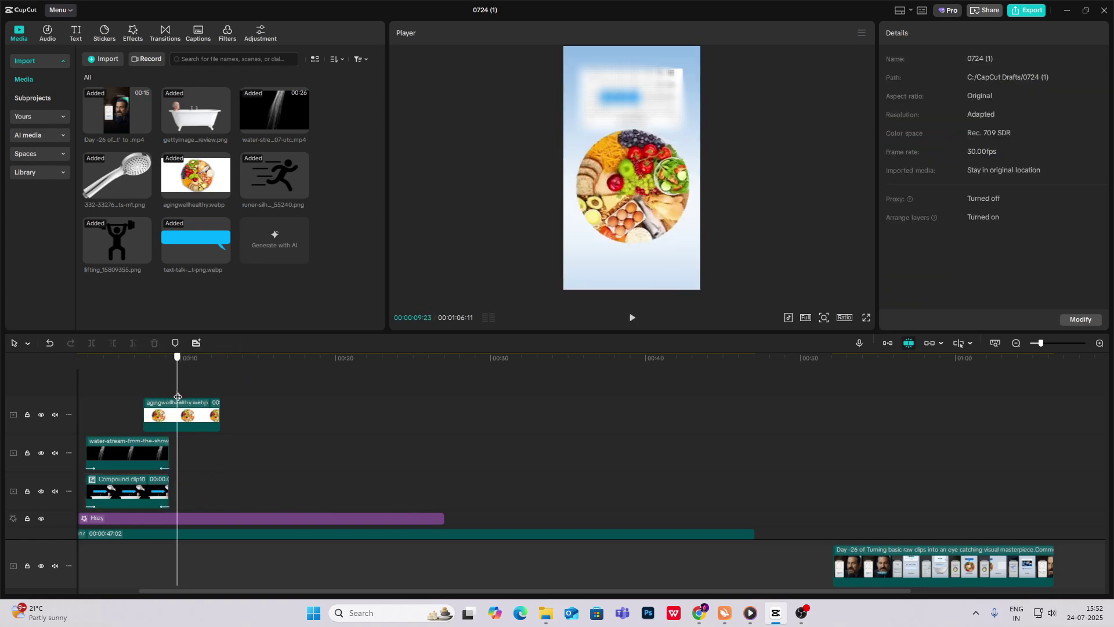
Step: Review the reference video's remaining scenes up to 00:01:05:14 and compare them with the motion graphic's cold-shower section
left_click(961, 529)
left_click_drag(961, 528, 953, 530)
left_click_drag(953, 456, 975, 458)
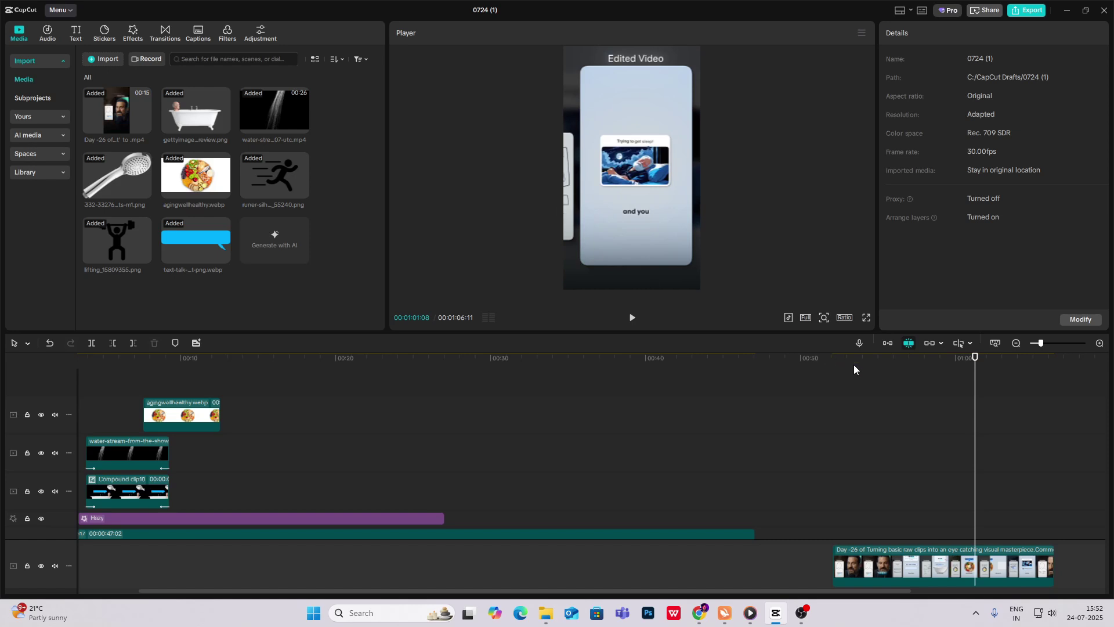
left_click(992, 457)
left_click_drag(243, 384, 154, 410)
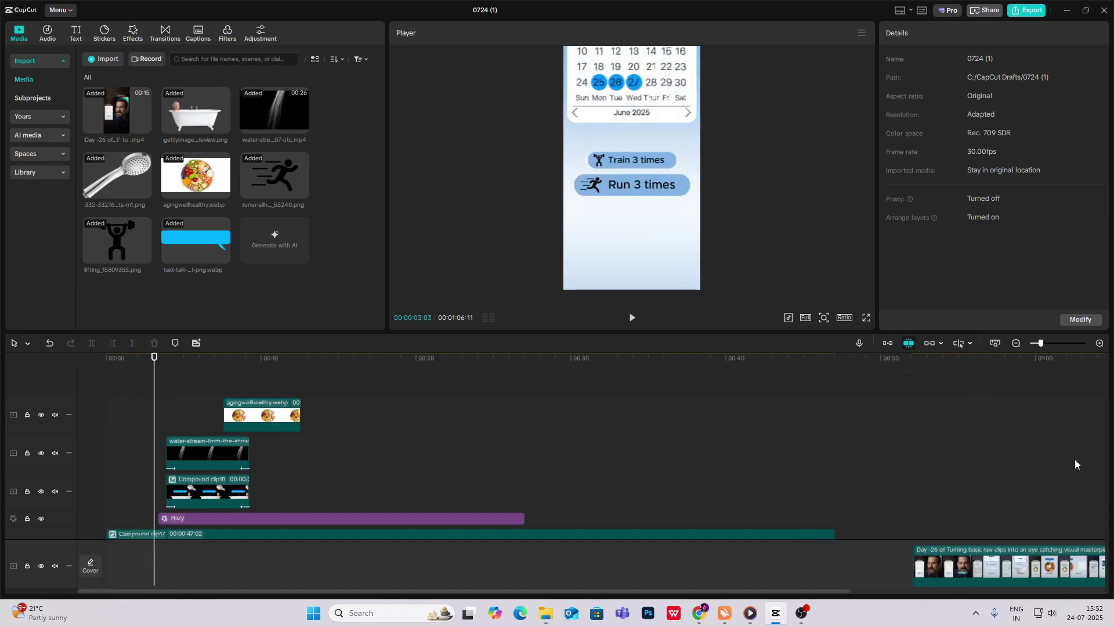
left_click_drag(1035, 464, 782, 500)
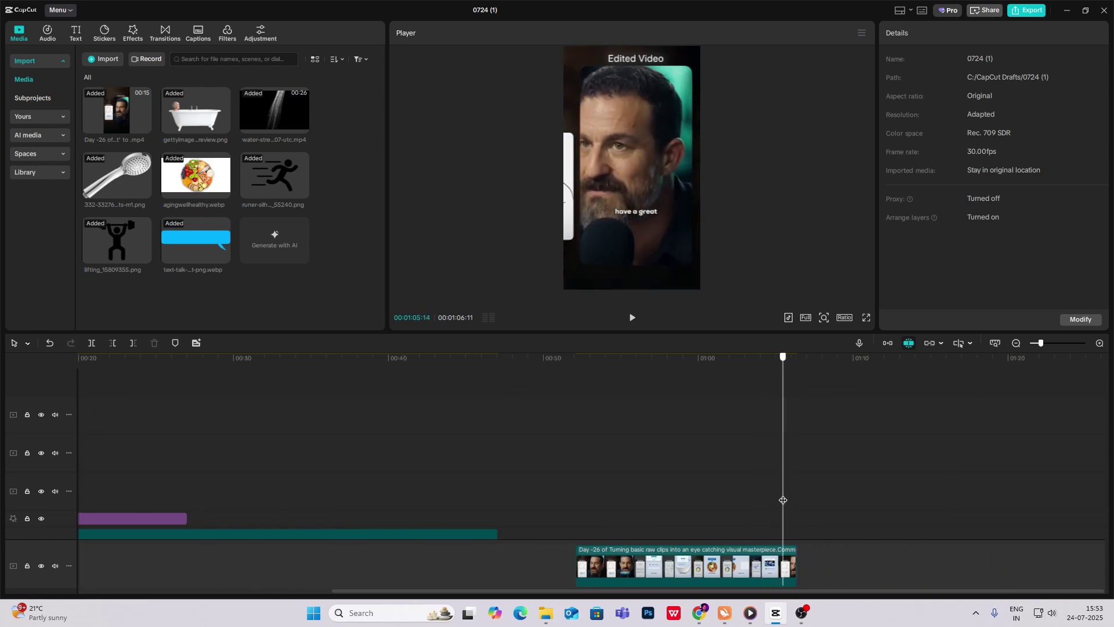